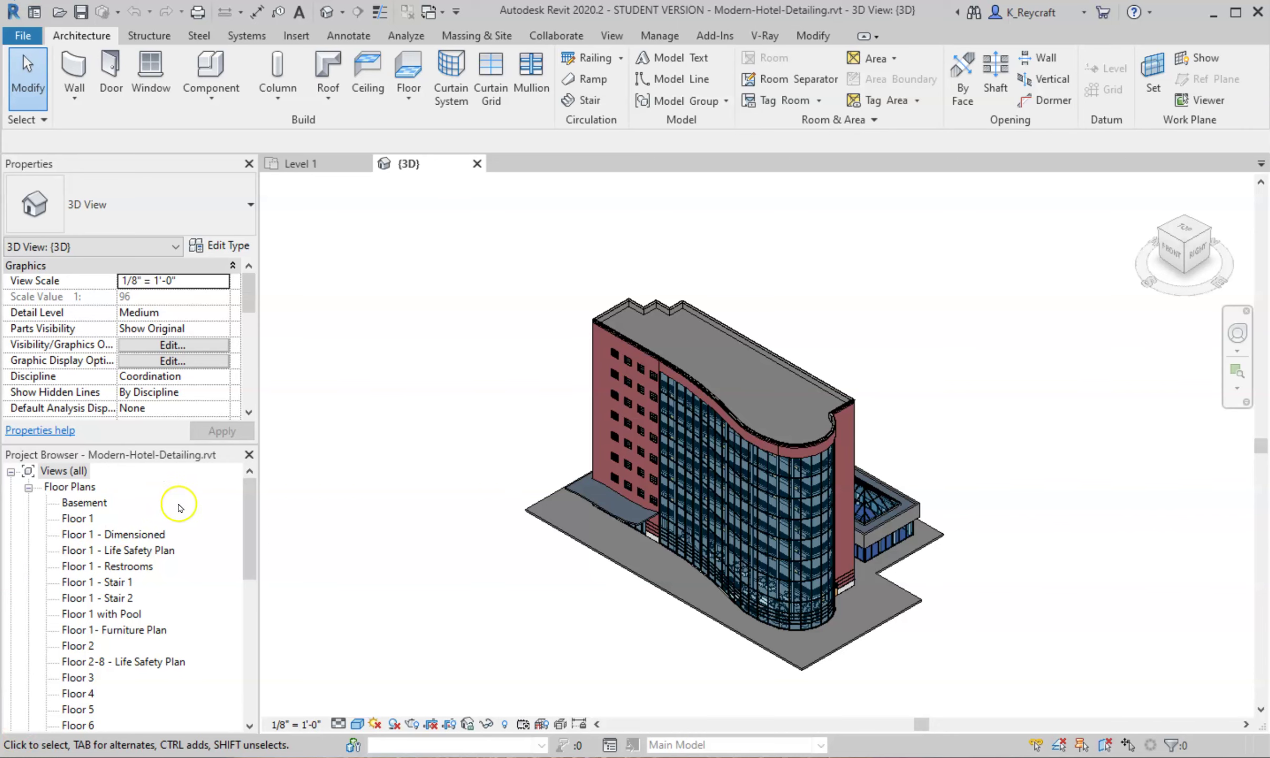
Create a new drafting view named ROOF DETAIL at a scale of 1/2" = 1'-0".
left_click(612, 44)
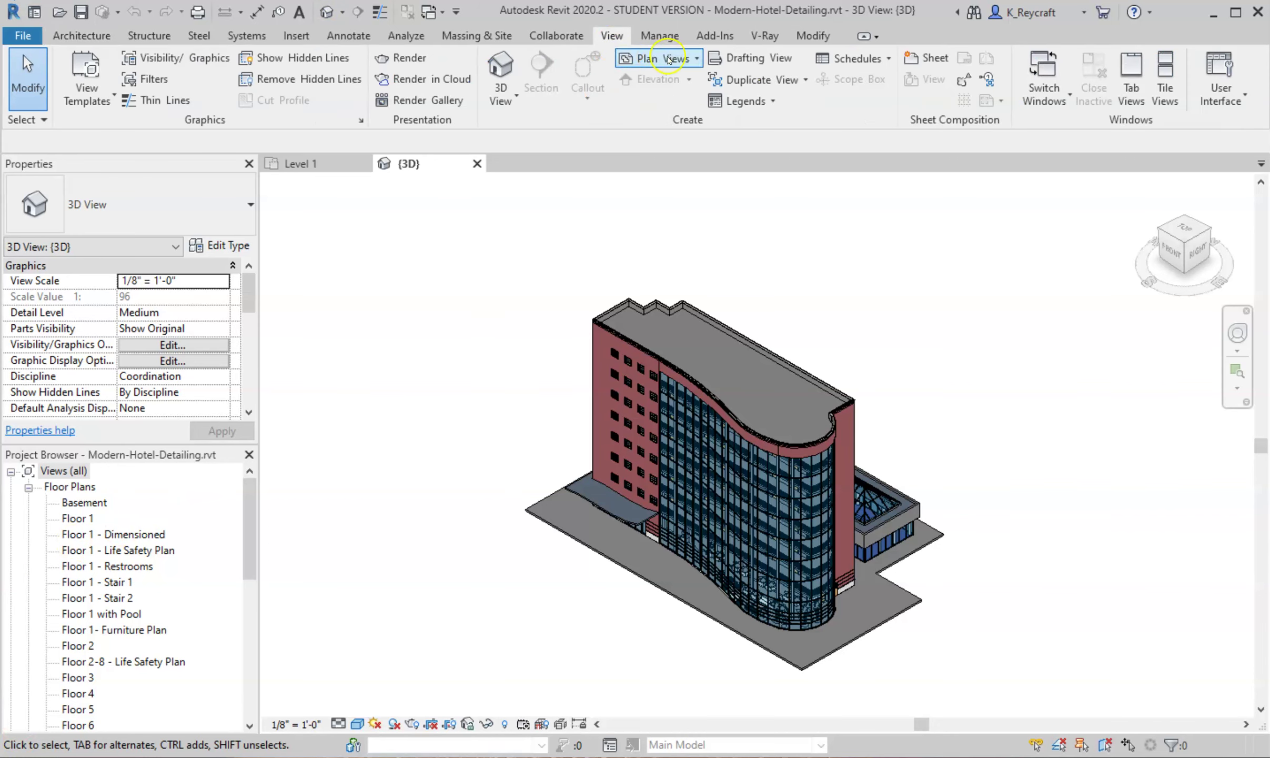
left_click(738, 69)
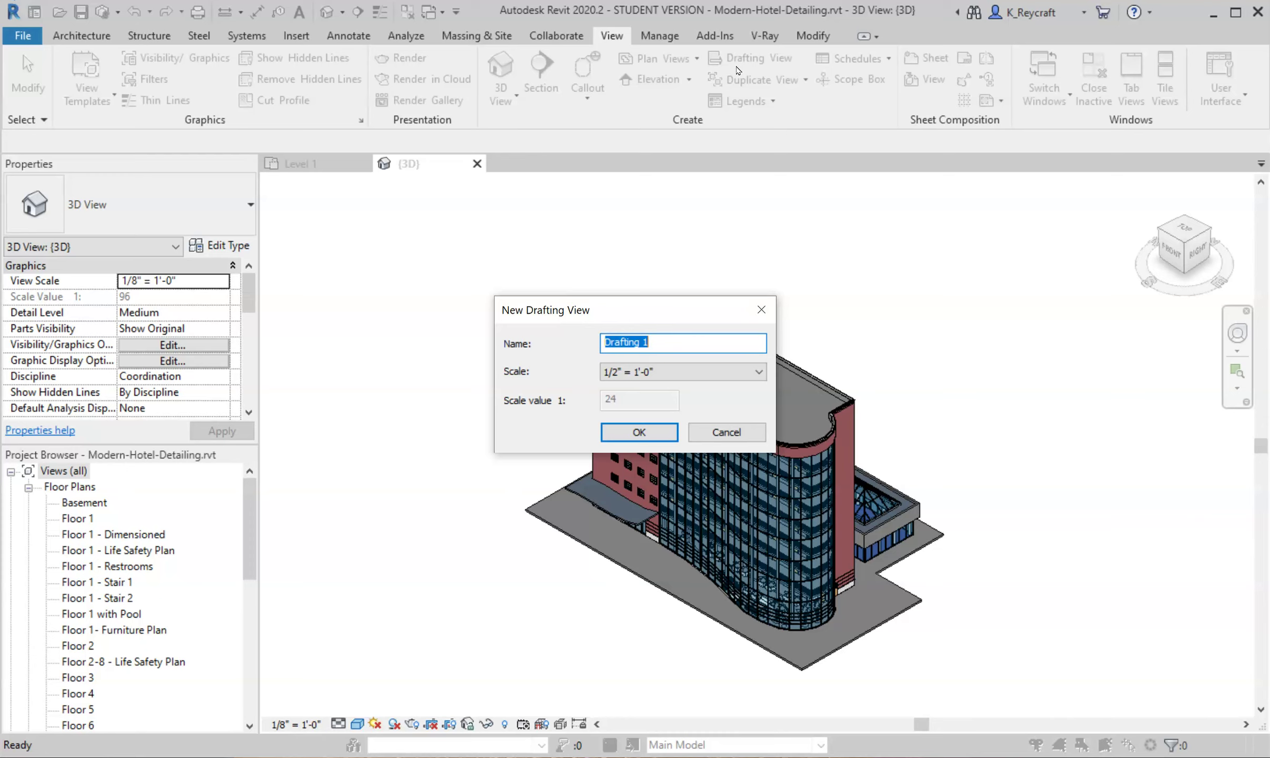
type("roo")
key("BackSpace")
key("BackSpace")
key("BackSpace")
type("ROOF DETAIL")
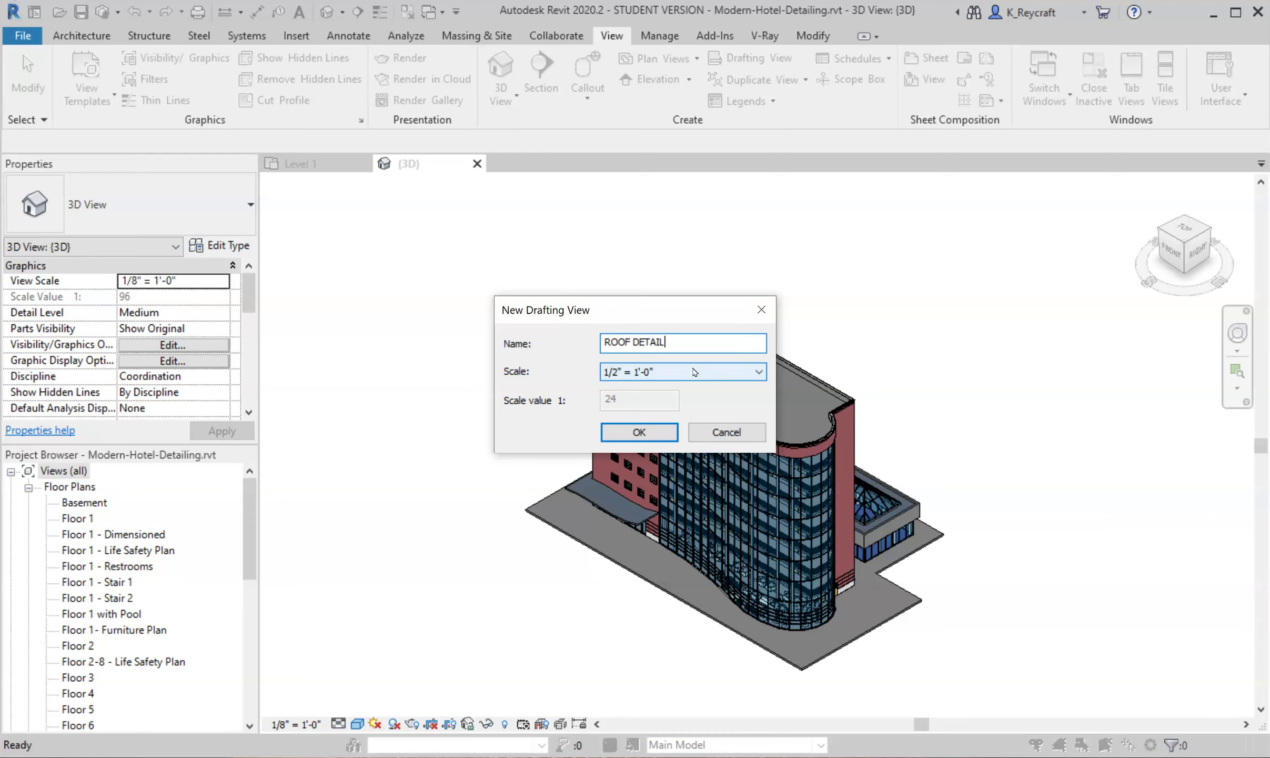
left_click(639, 431)
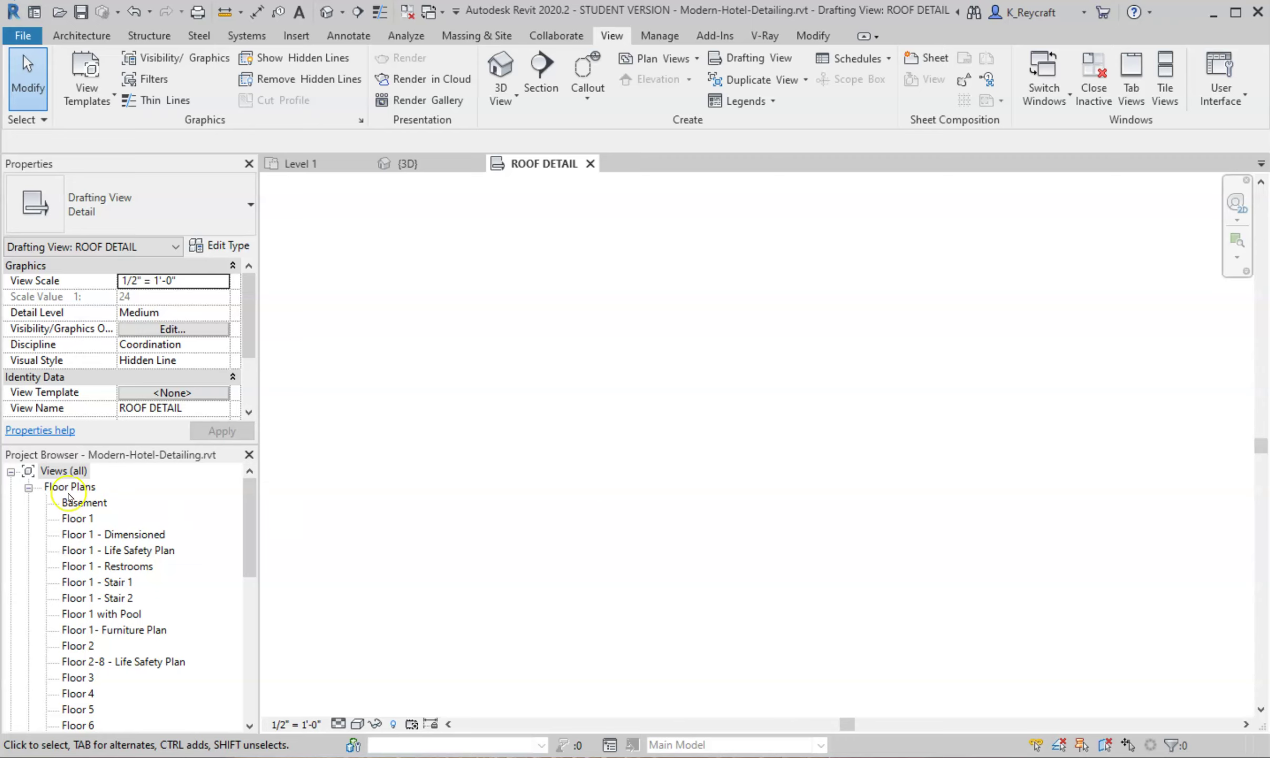
Collapse the view categories in the project browser and locate ROOF DETAIL under Drafting Views (Detail).
left_click(25, 488)
left_click(25, 489)
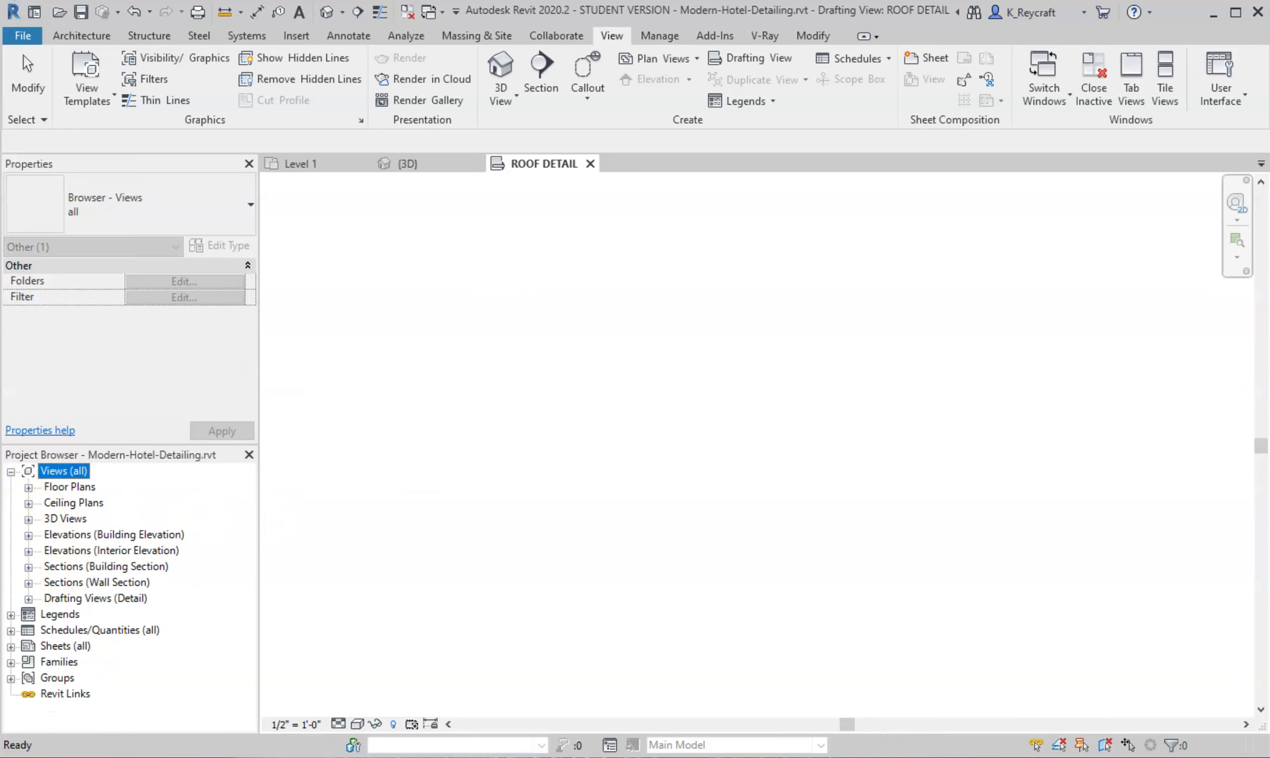
left_click(28, 598)
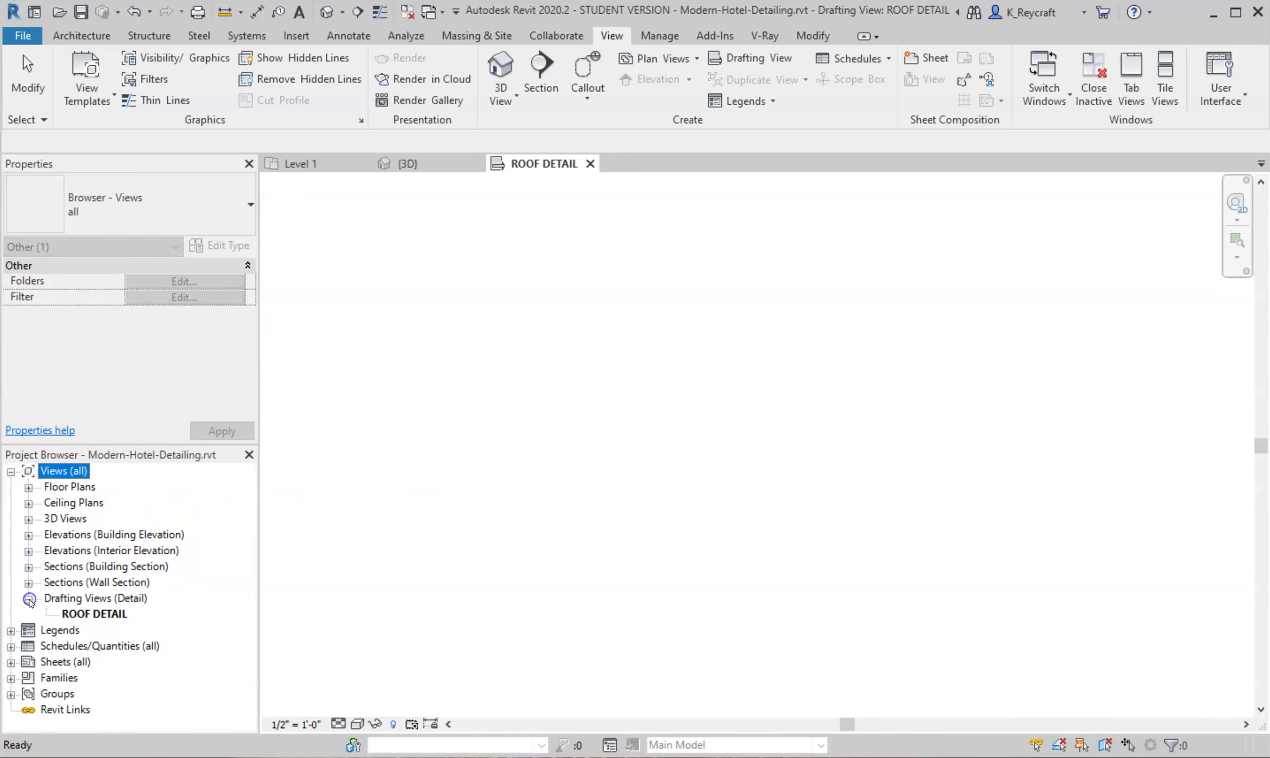
left_click(93, 614)
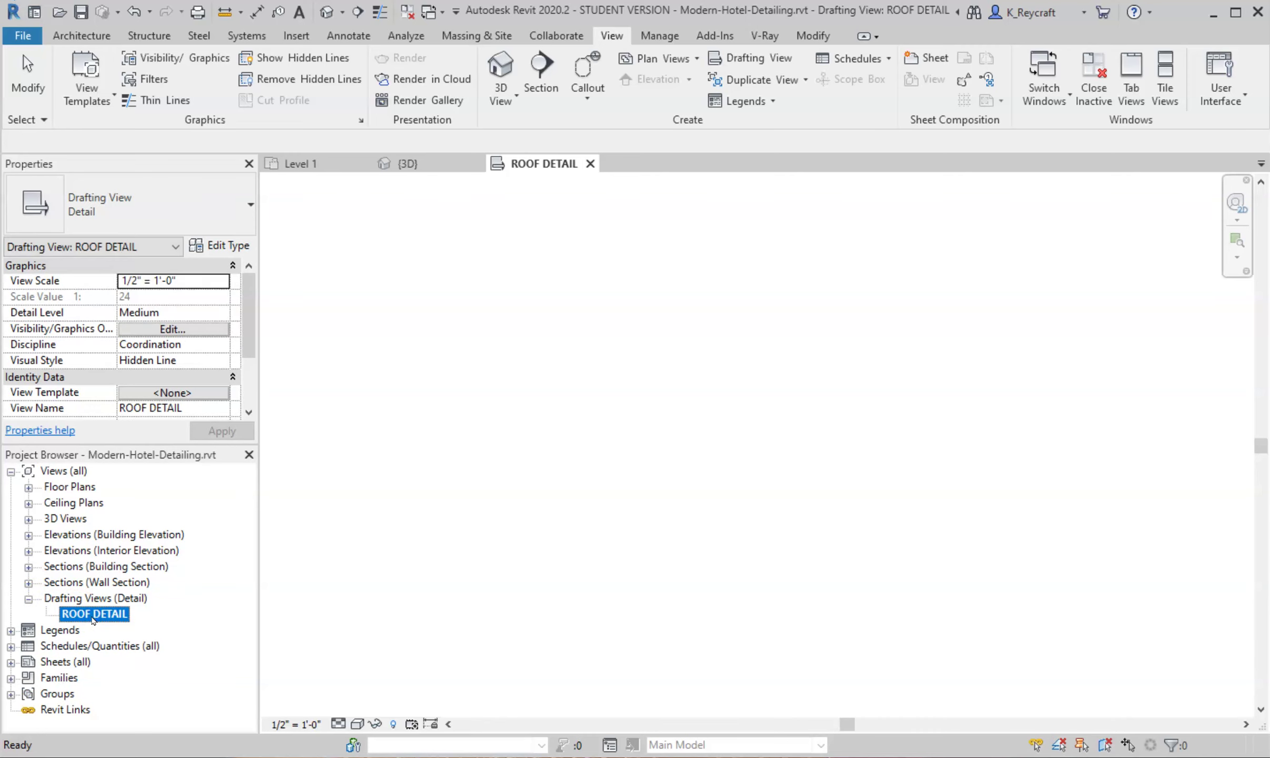
left_click(654, 395)
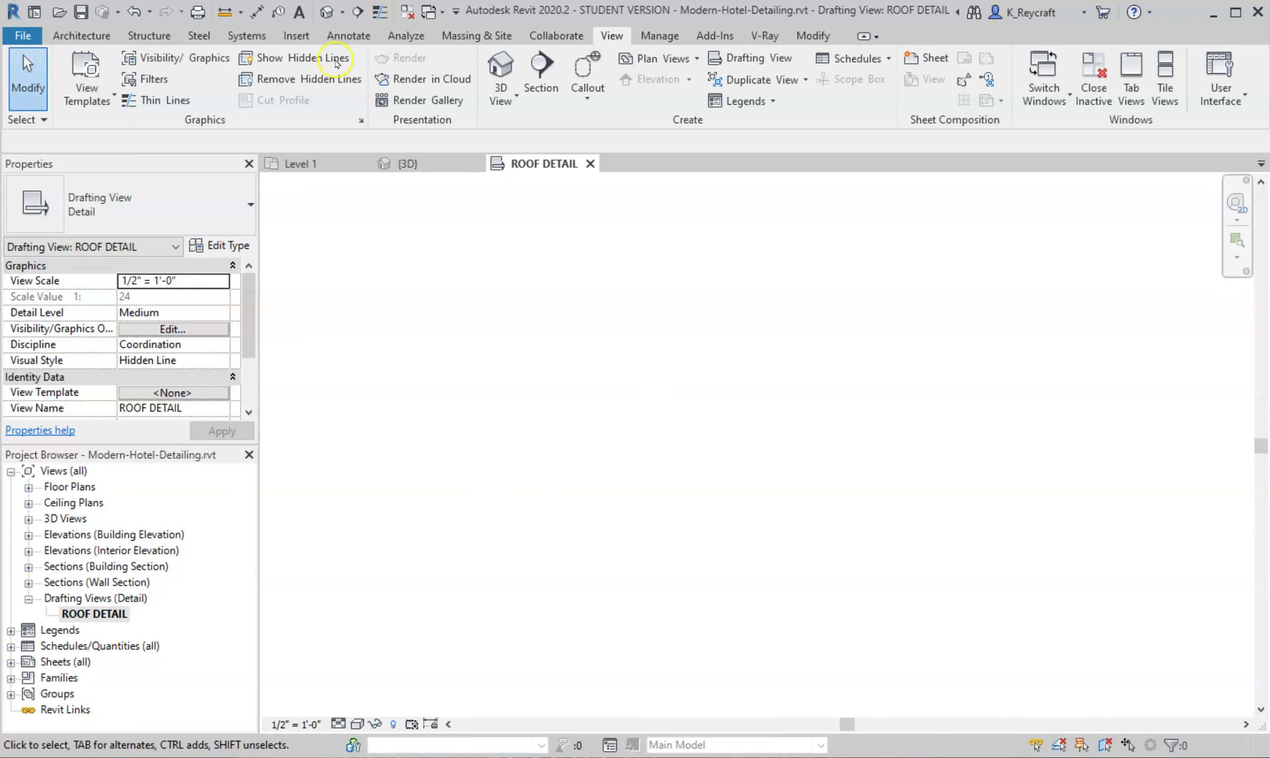
Start a CAD import and choose Roof-Detail-M.dwg from the 05 Creating Details 1201 folder.
left_click(293, 42)
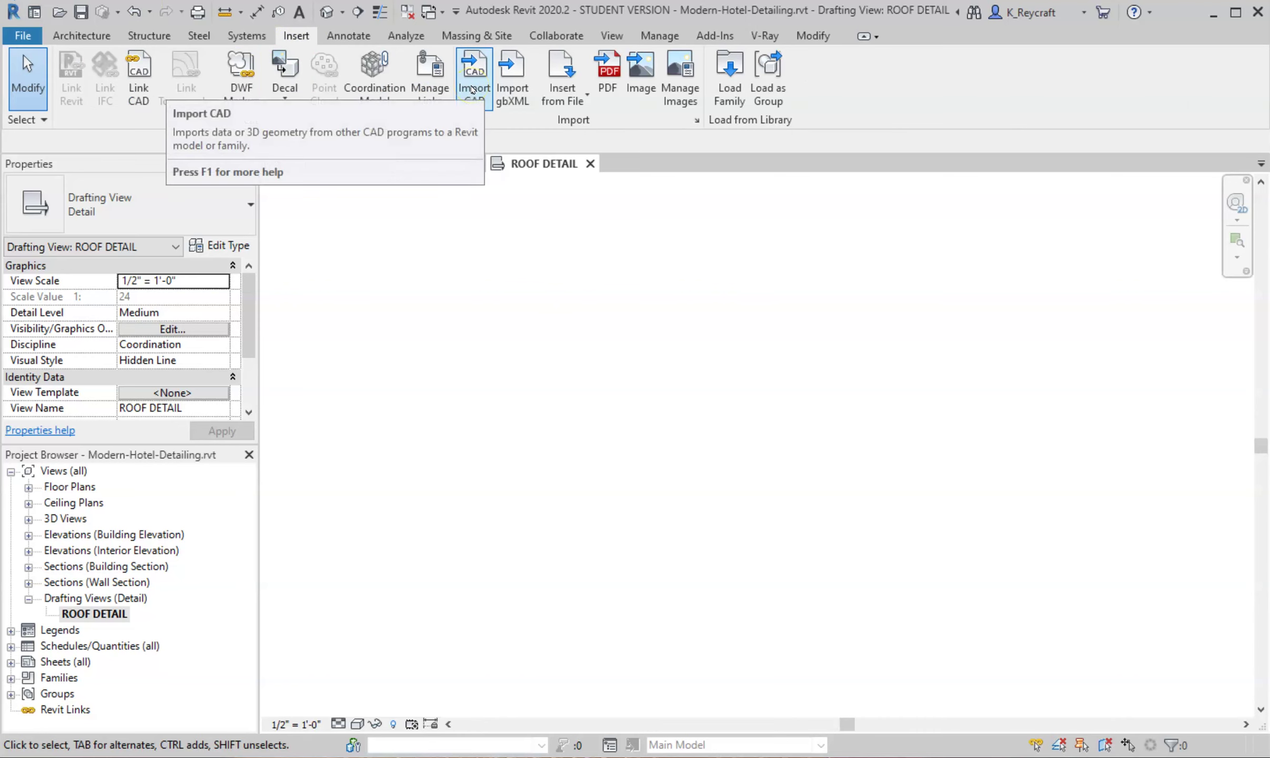
left_click(142, 91)
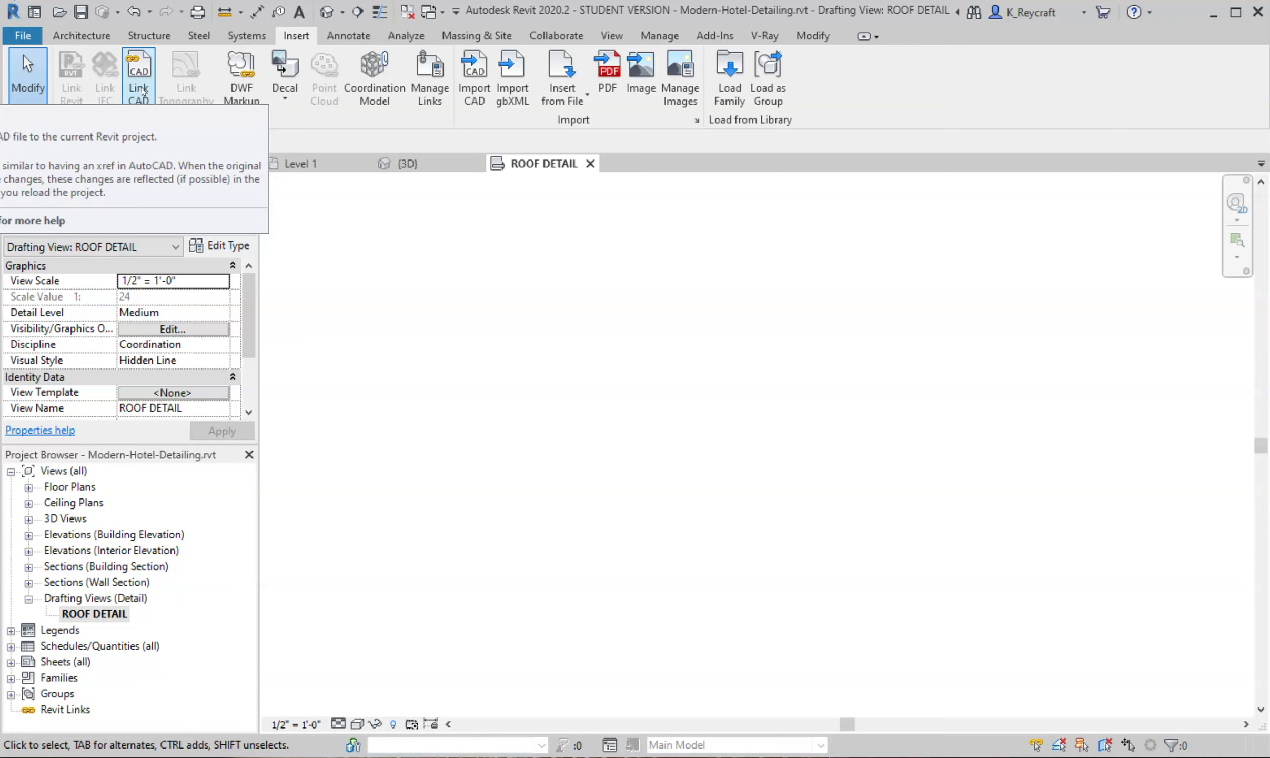
left_click(482, 87)
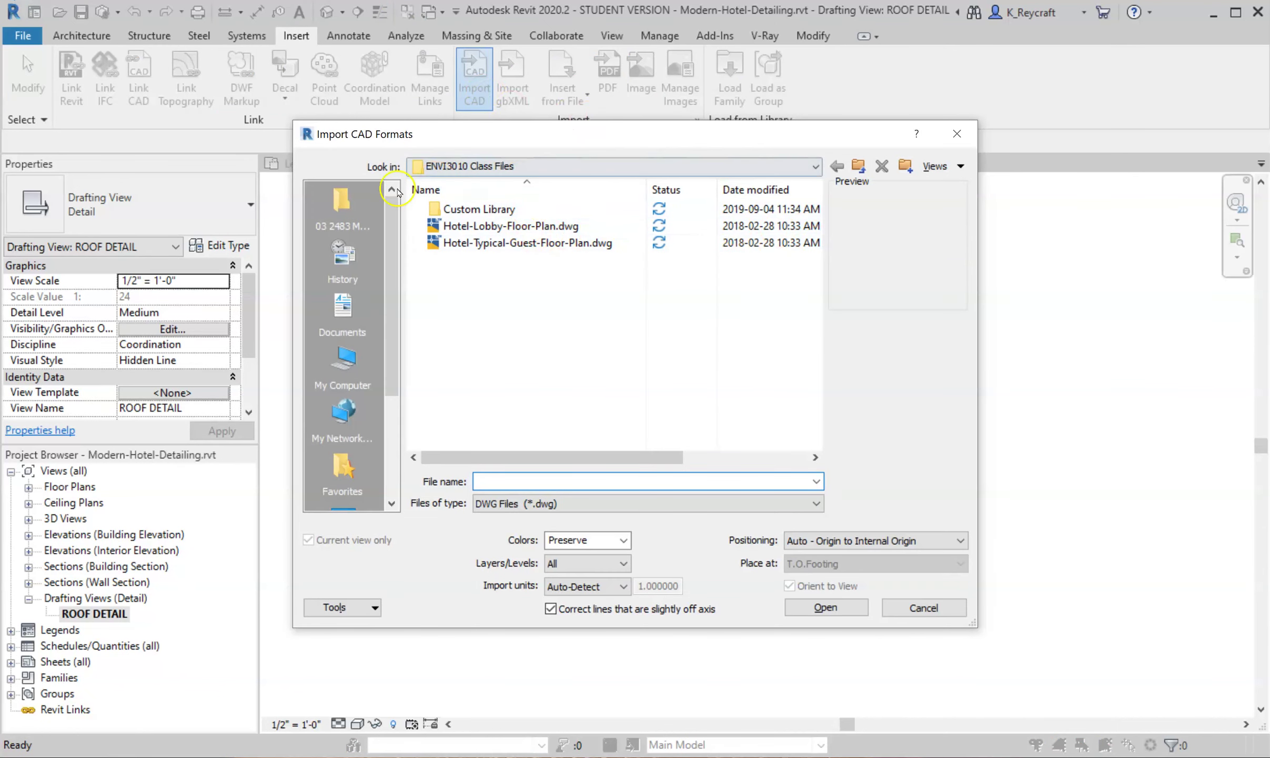
left_click(859, 165)
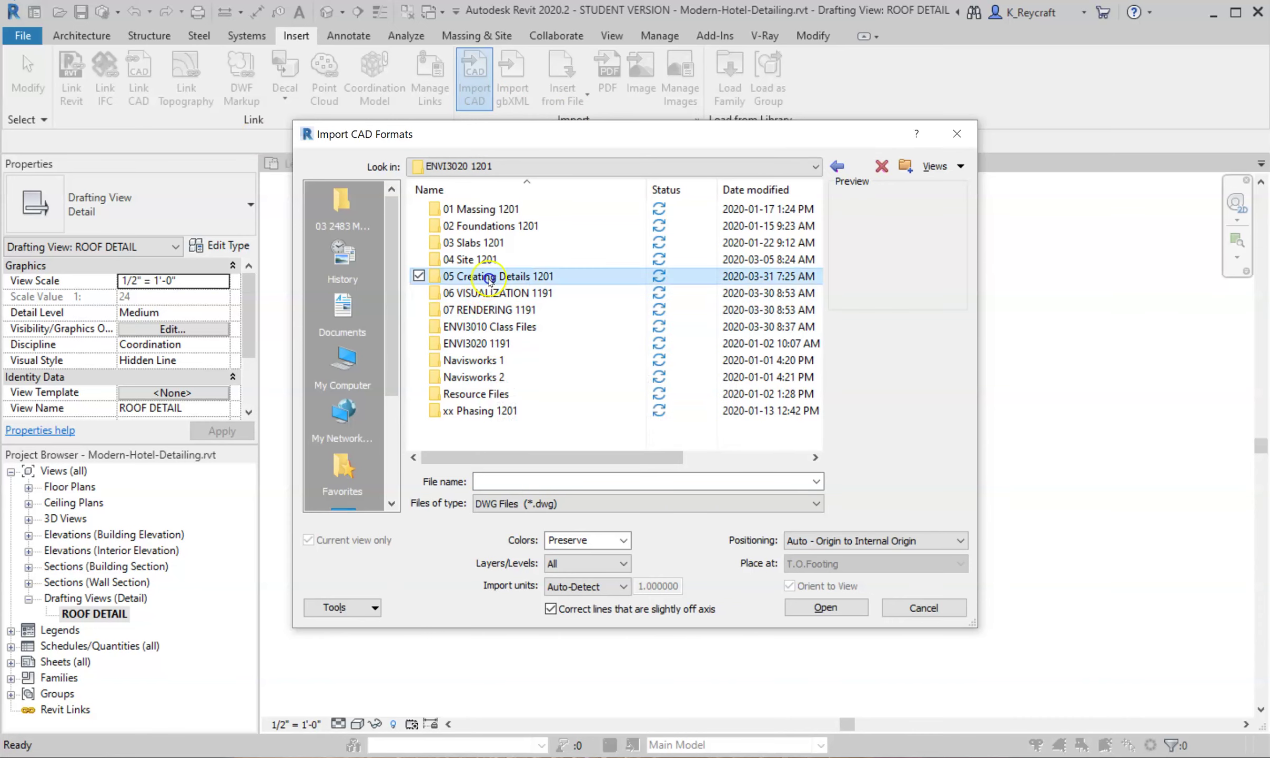
double_click(488, 276)
left_click(489, 210)
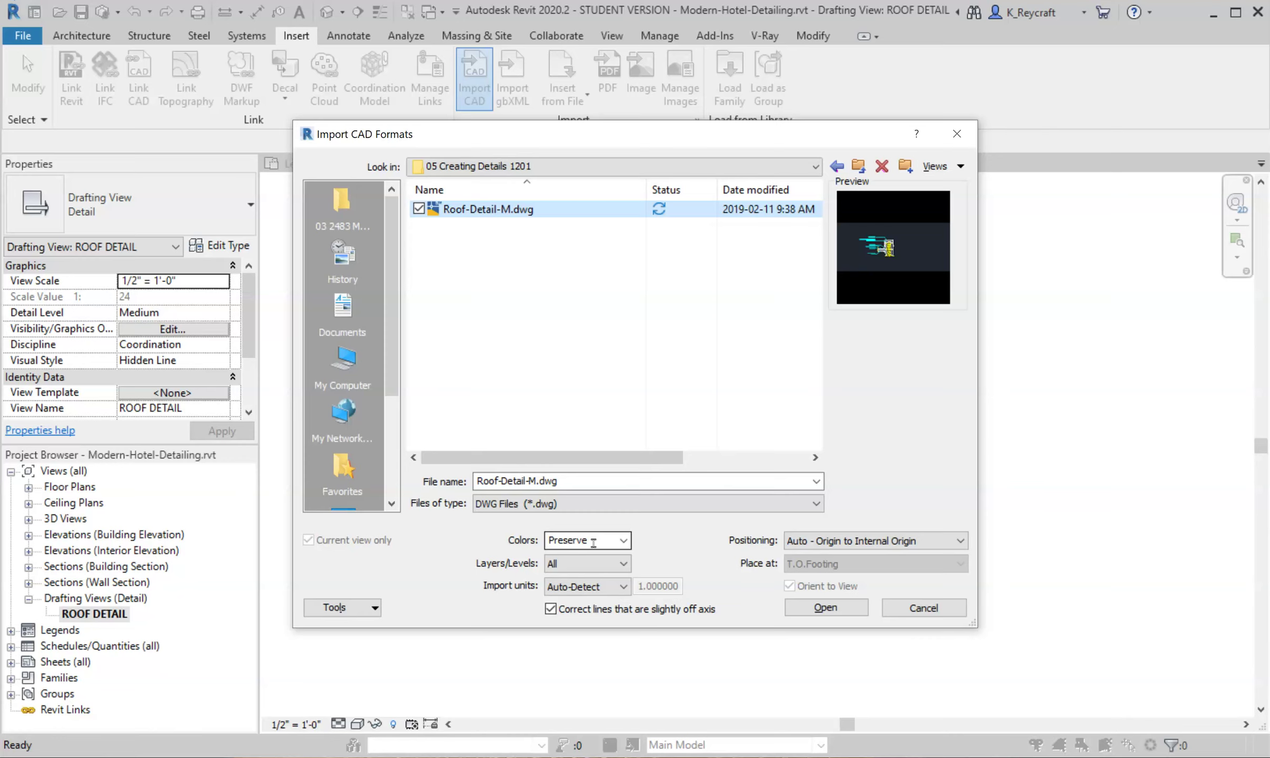
Set the import colors to Black and White, the layers to Visible and the import units to Auto-Detect.
left_click(622, 545)
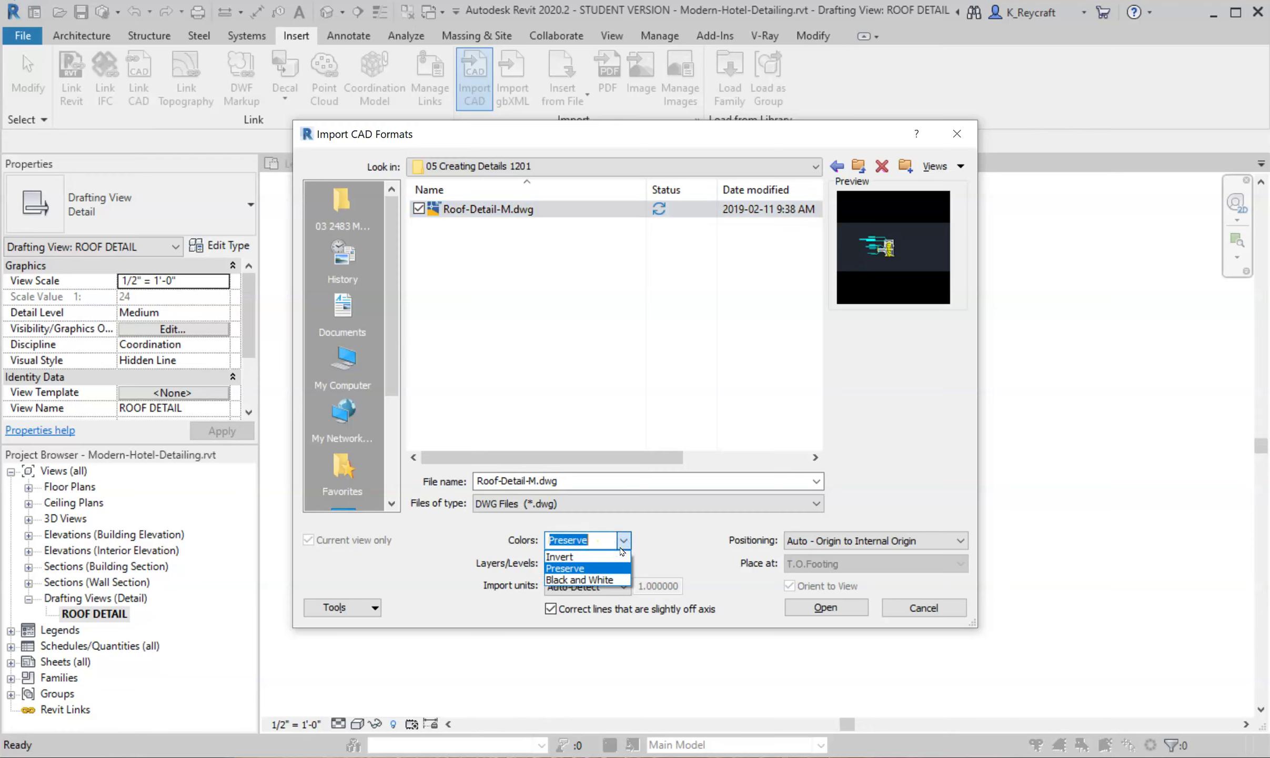
left_click(589, 580)
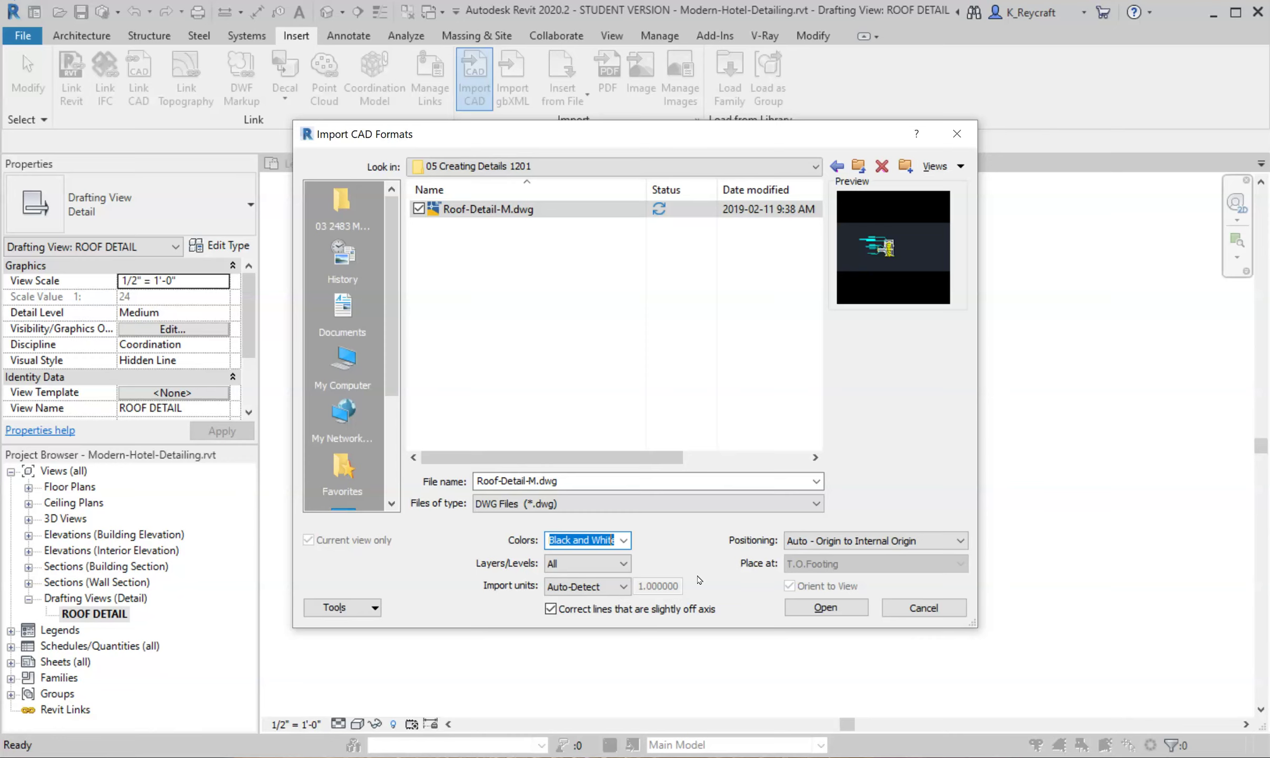
left_click(625, 563)
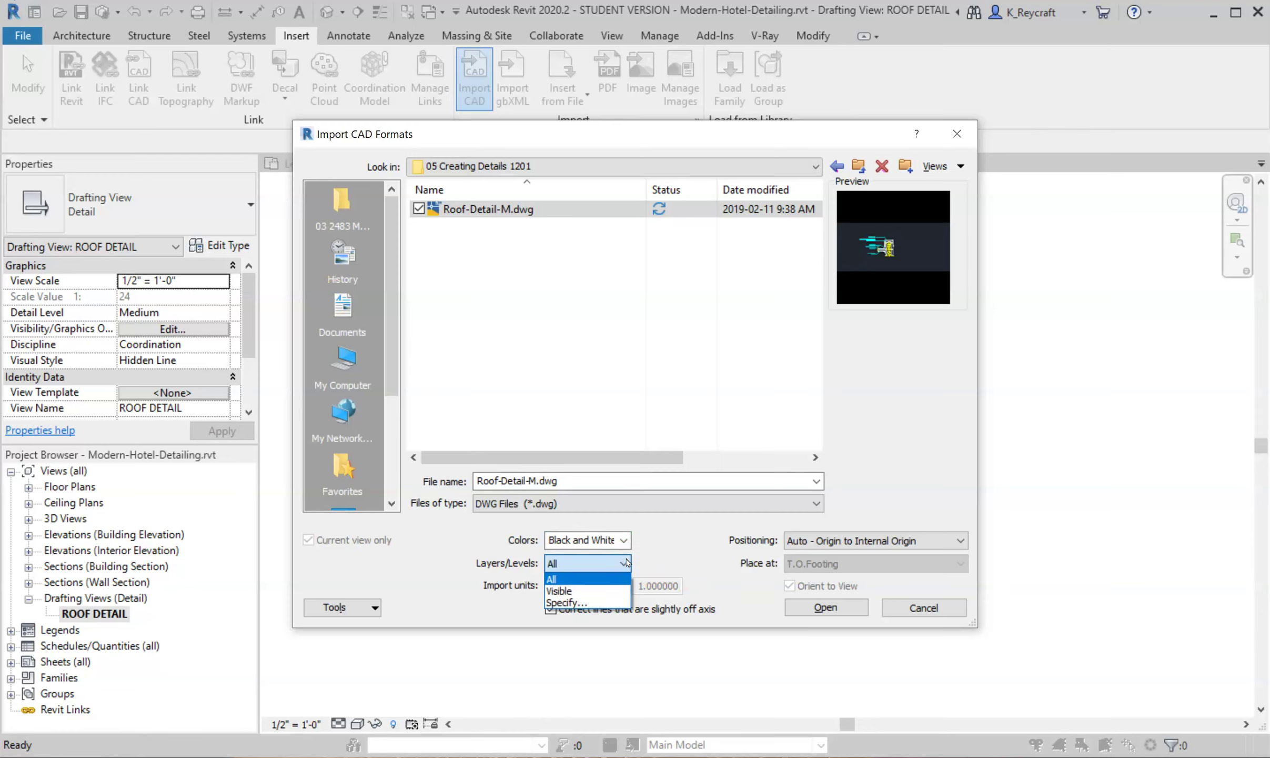
left_click(595, 592)
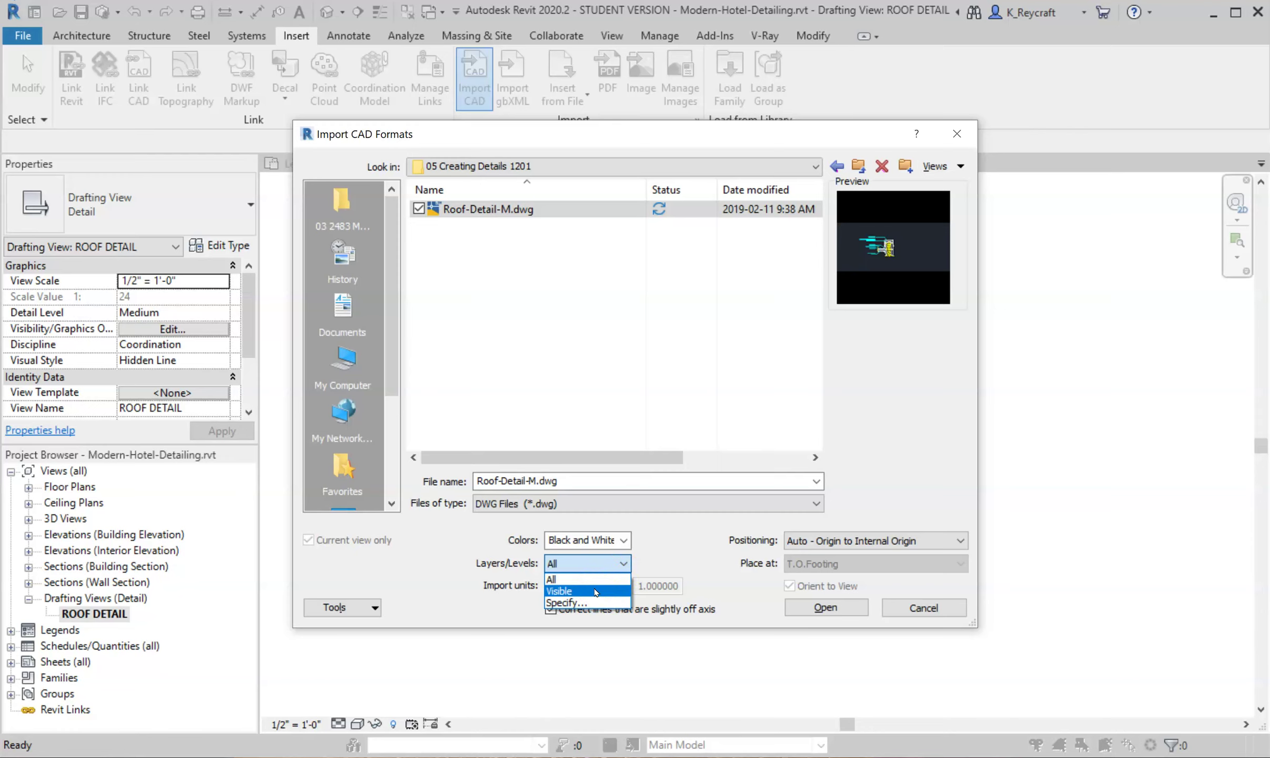
left_click(596, 605)
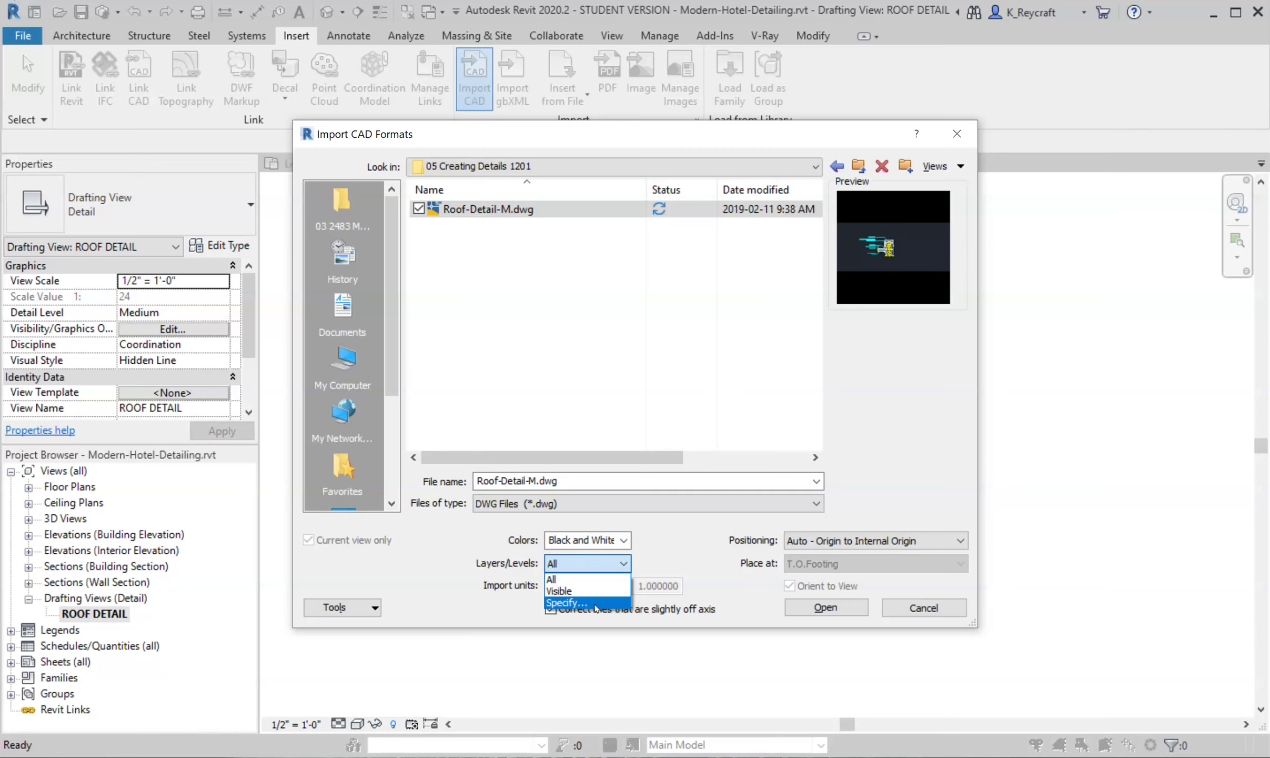
left_click(598, 591)
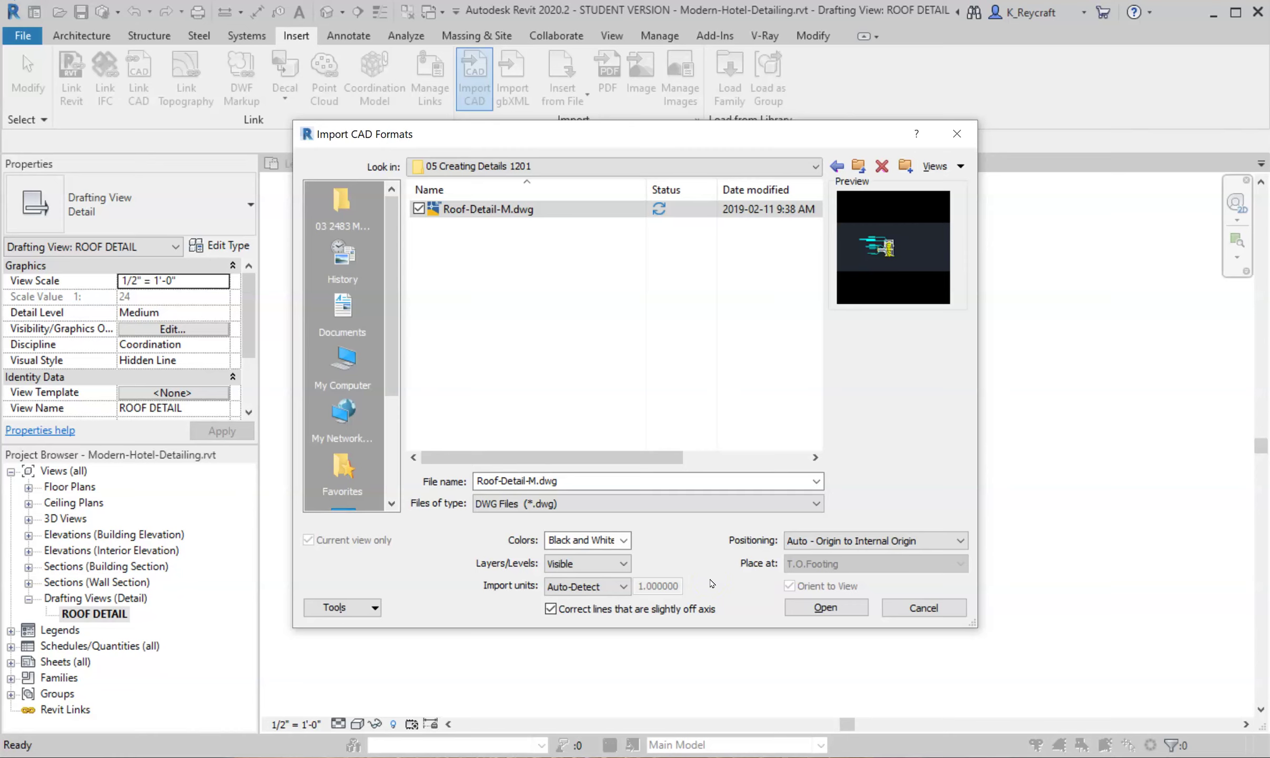
left_click(622, 586)
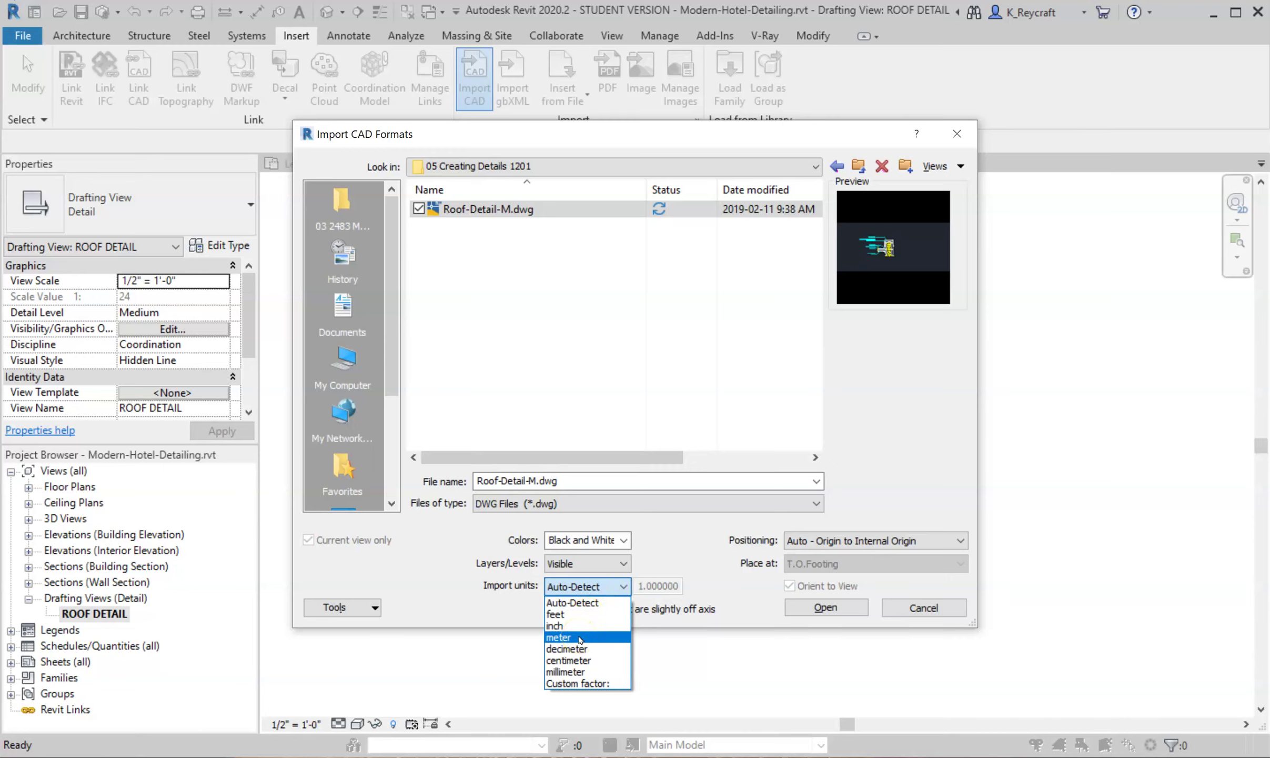
left_click(577, 608)
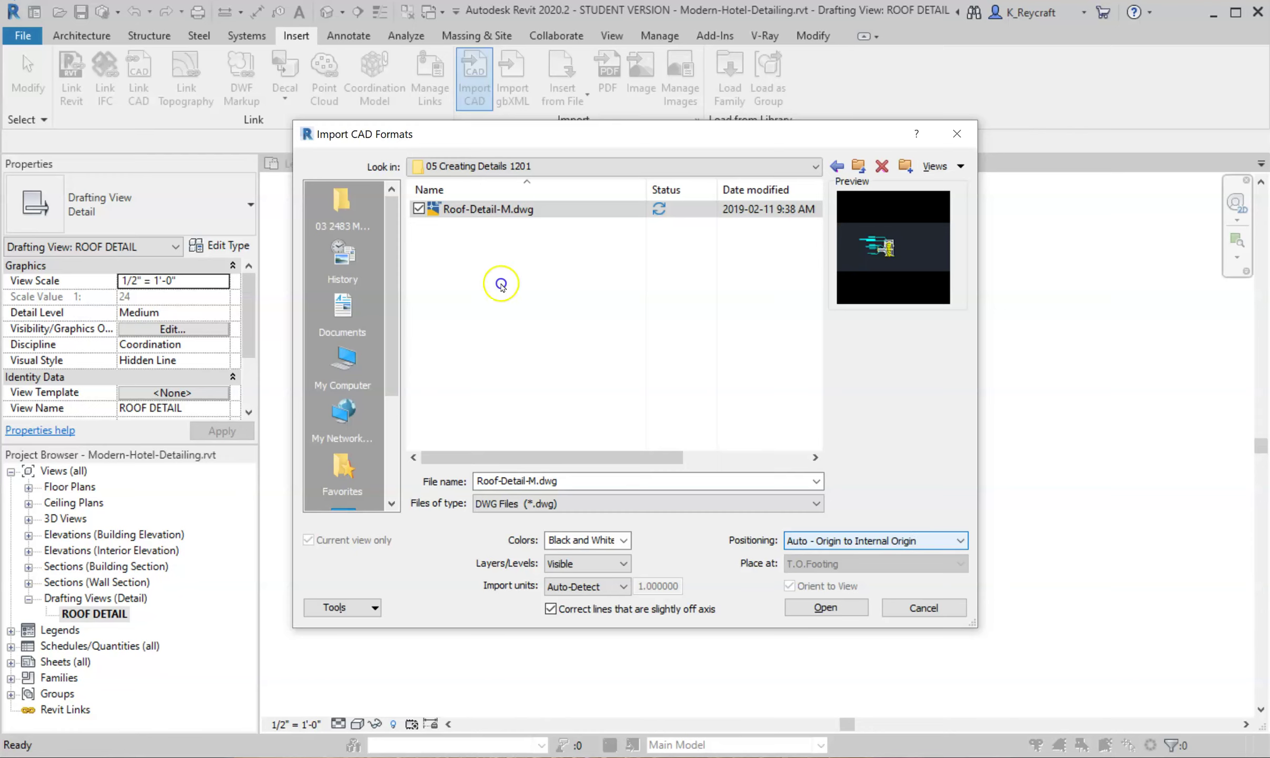
Set the import positioning to Manual - Center and place the roof detail drawing in the ROOF DETAIL view.
left_click(916, 535)
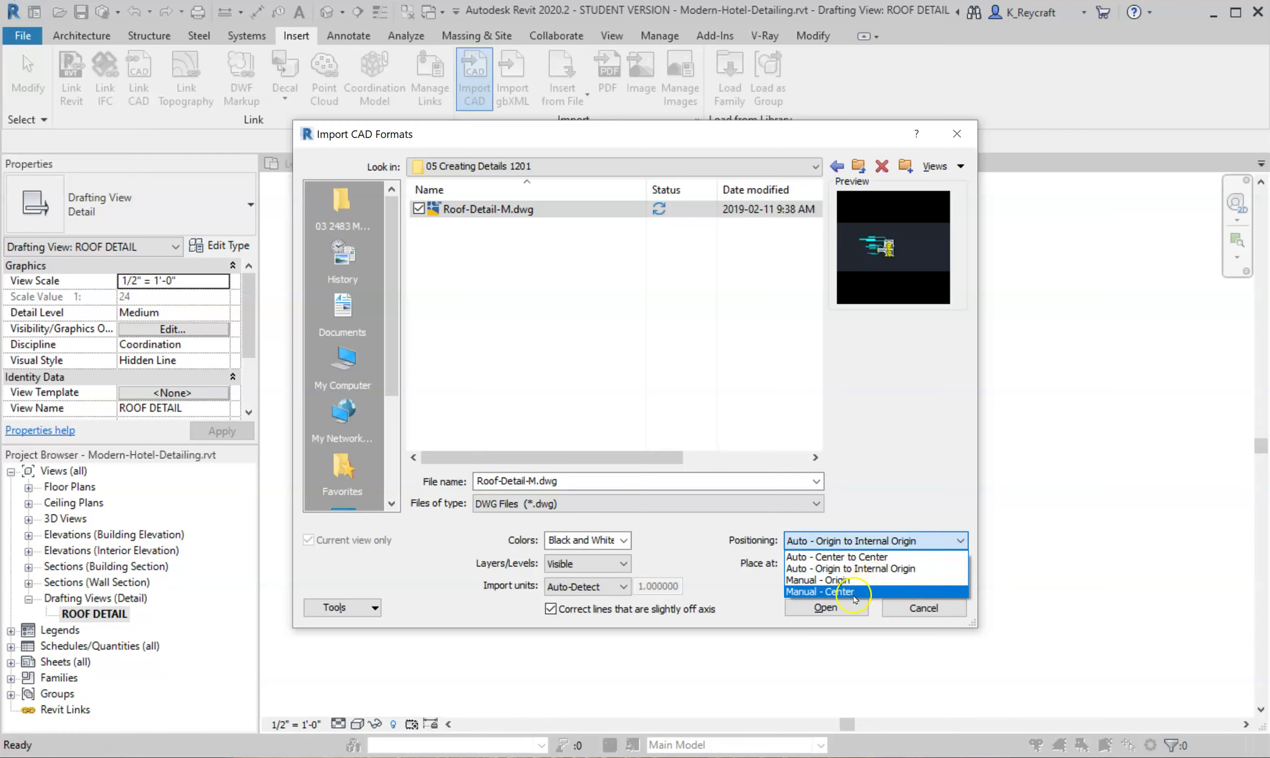
left_click(859, 591)
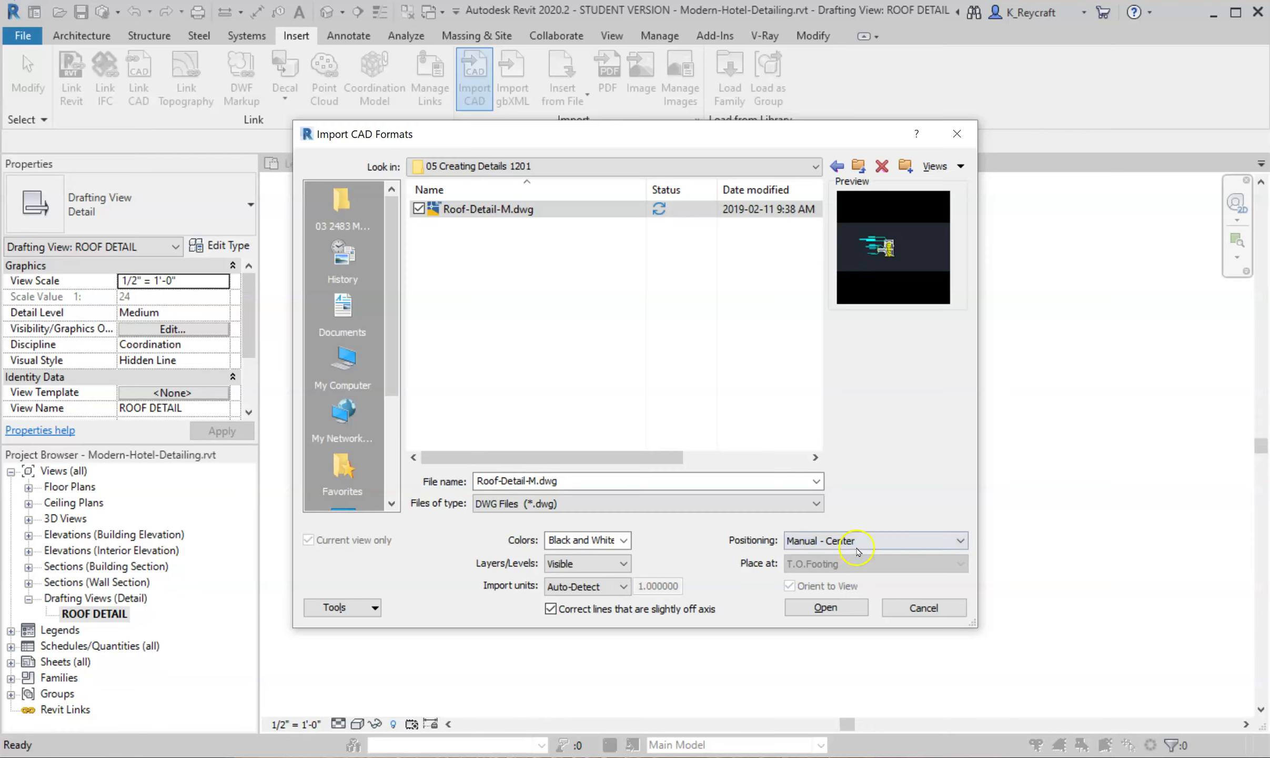
left_click(856, 542)
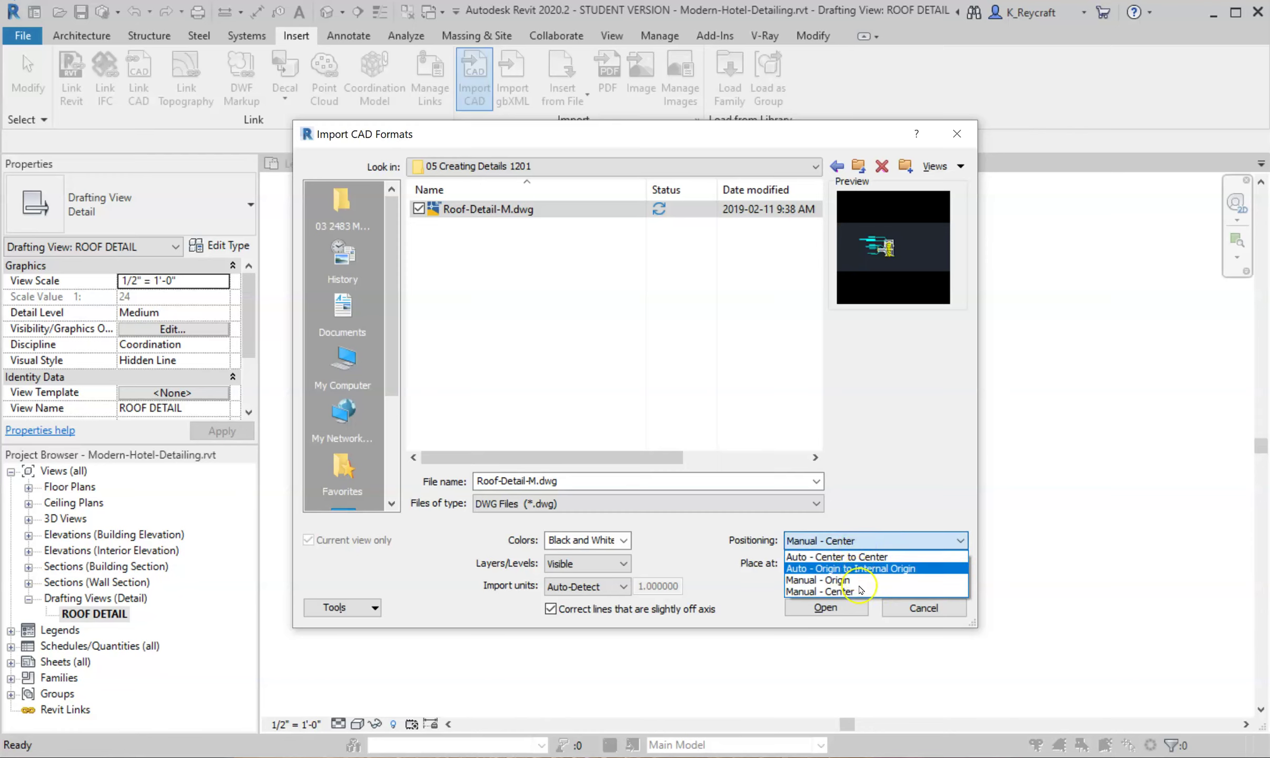
left_click(857, 591)
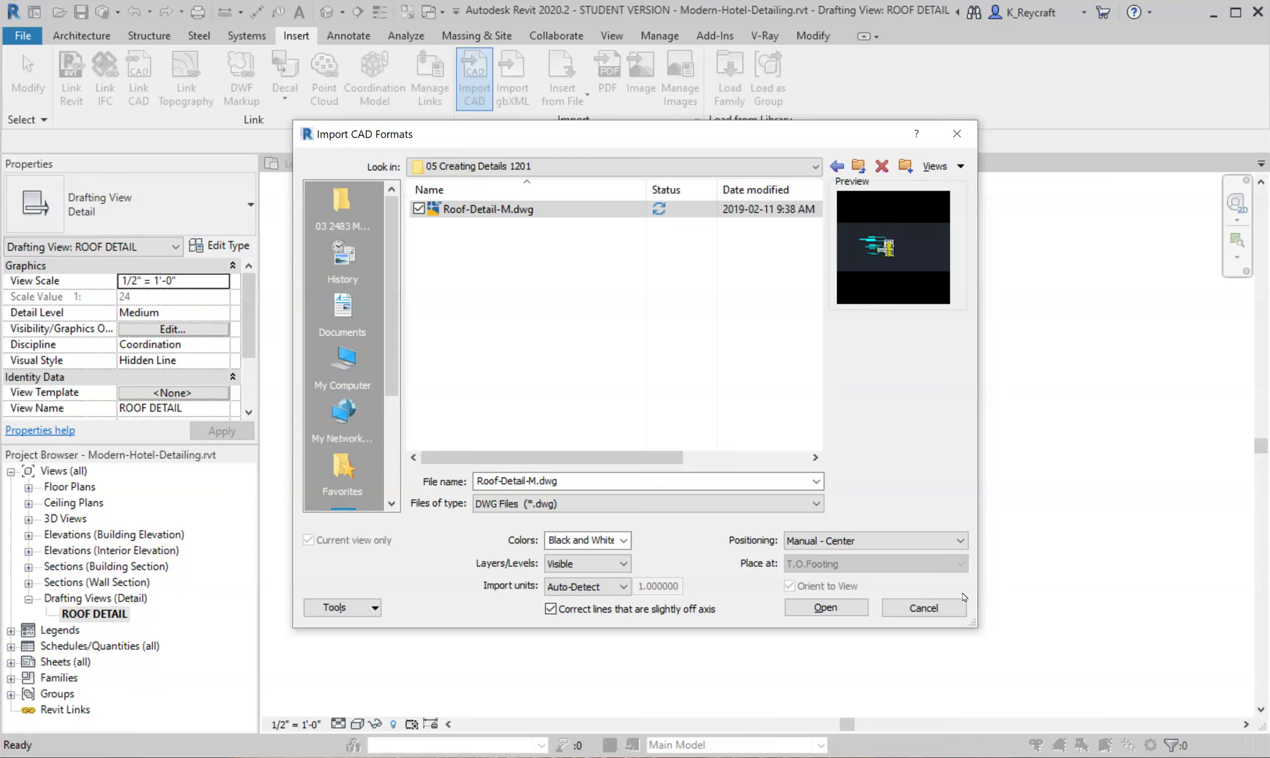
left_click(845, 610)
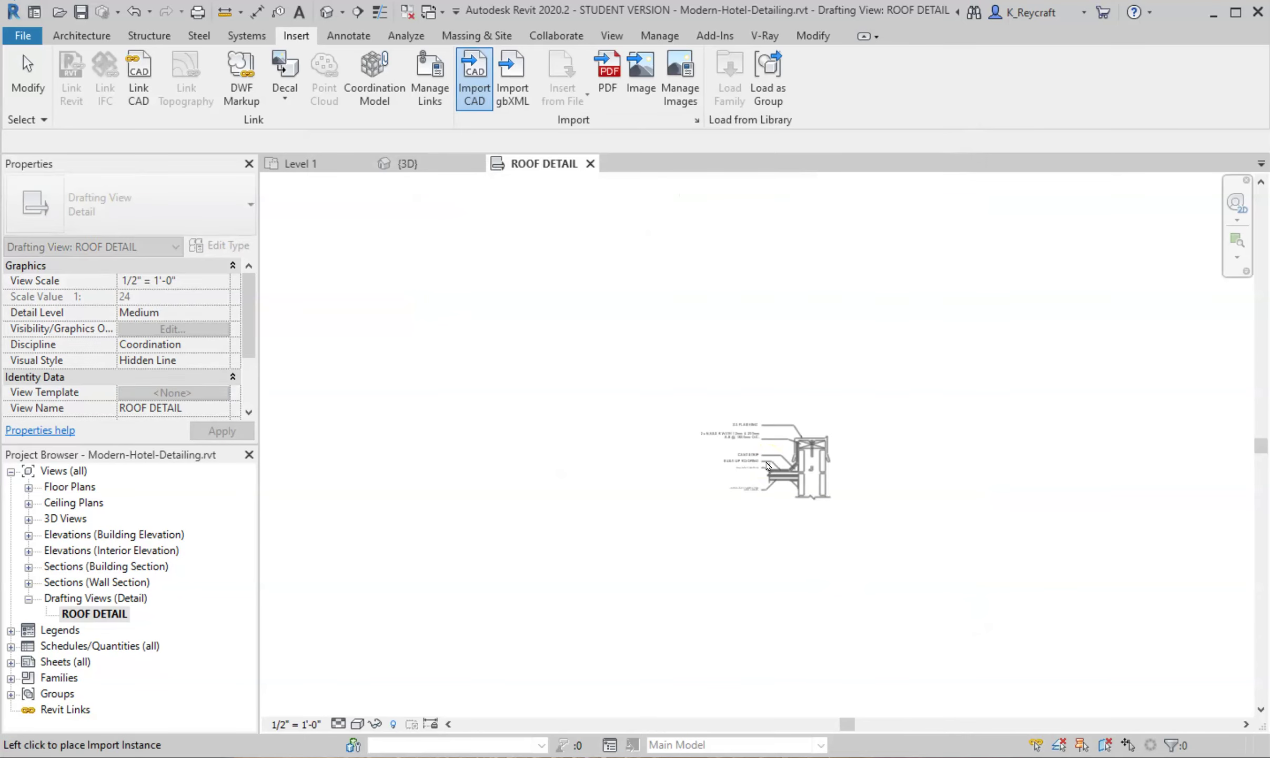
scroll(855, 384, "up", 5)
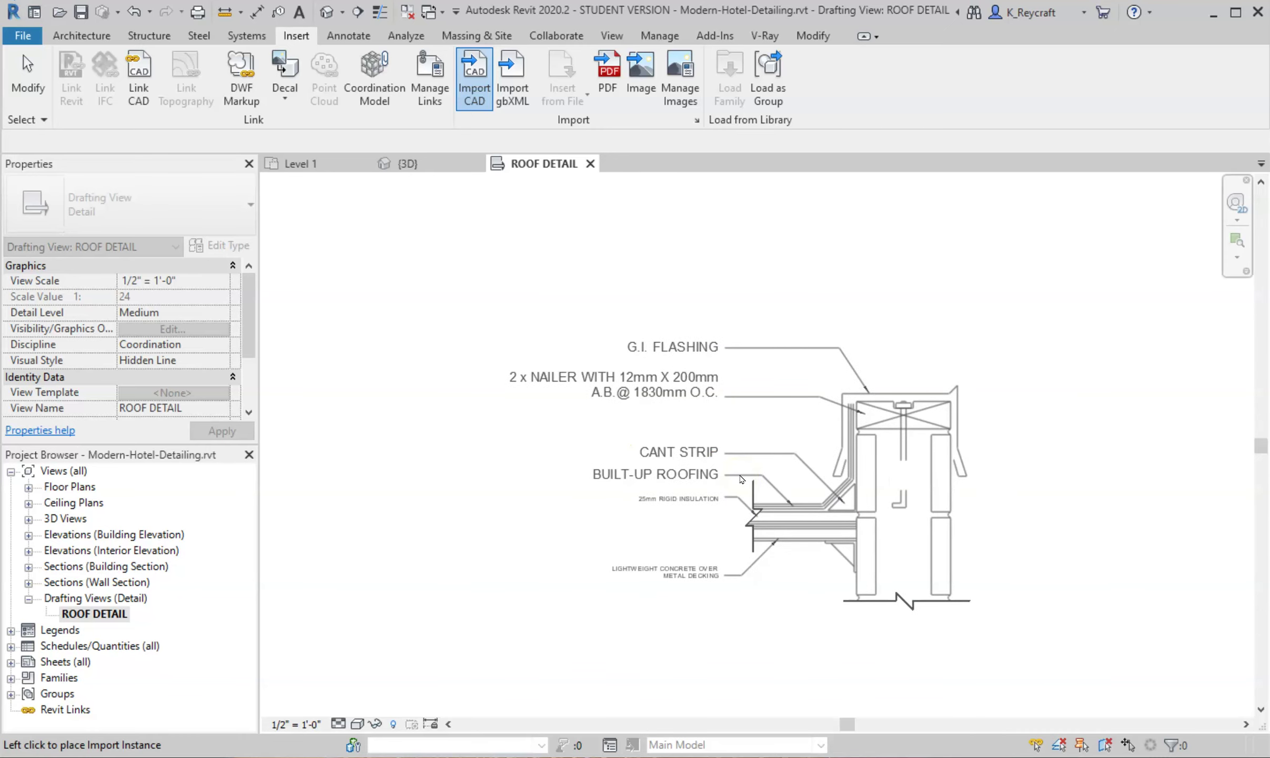
left_click(642, 441)
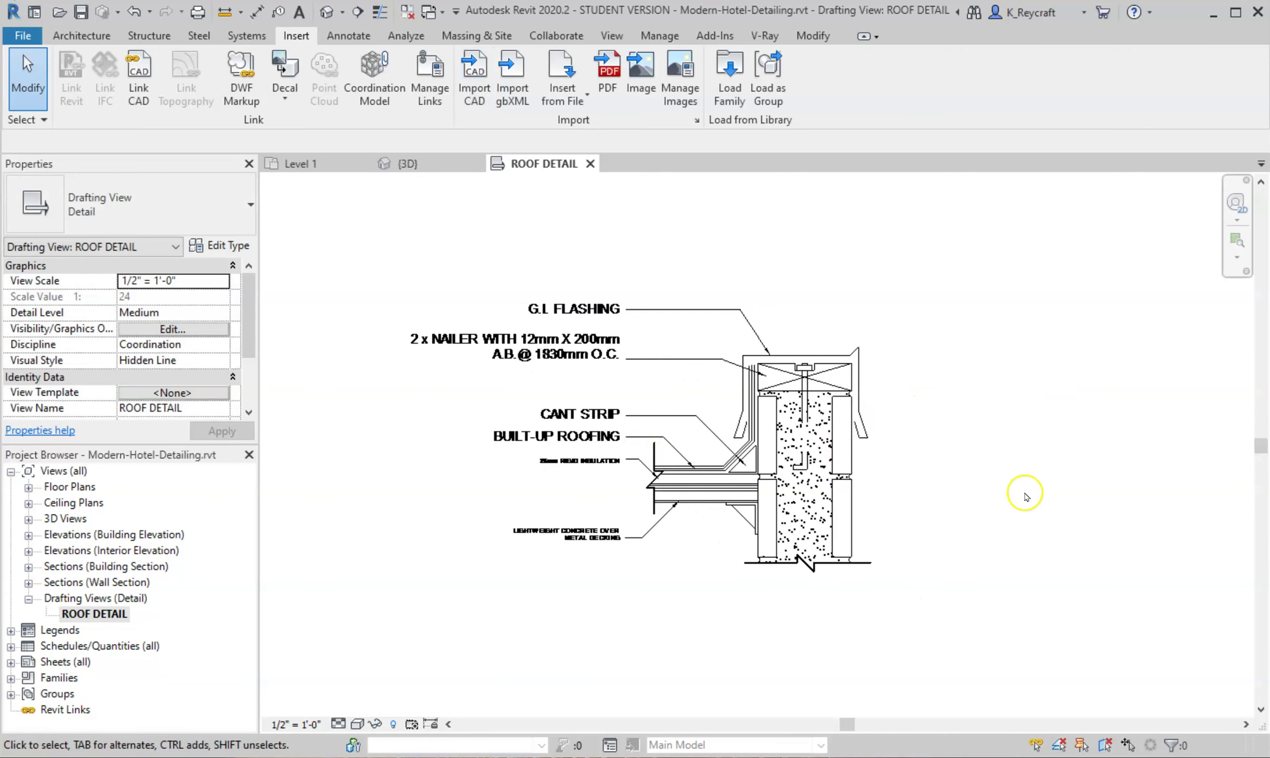
Examine the imported roof detail up close and review its list of deletable layers without deleting any.
scroll(631, 494, "up", 2)
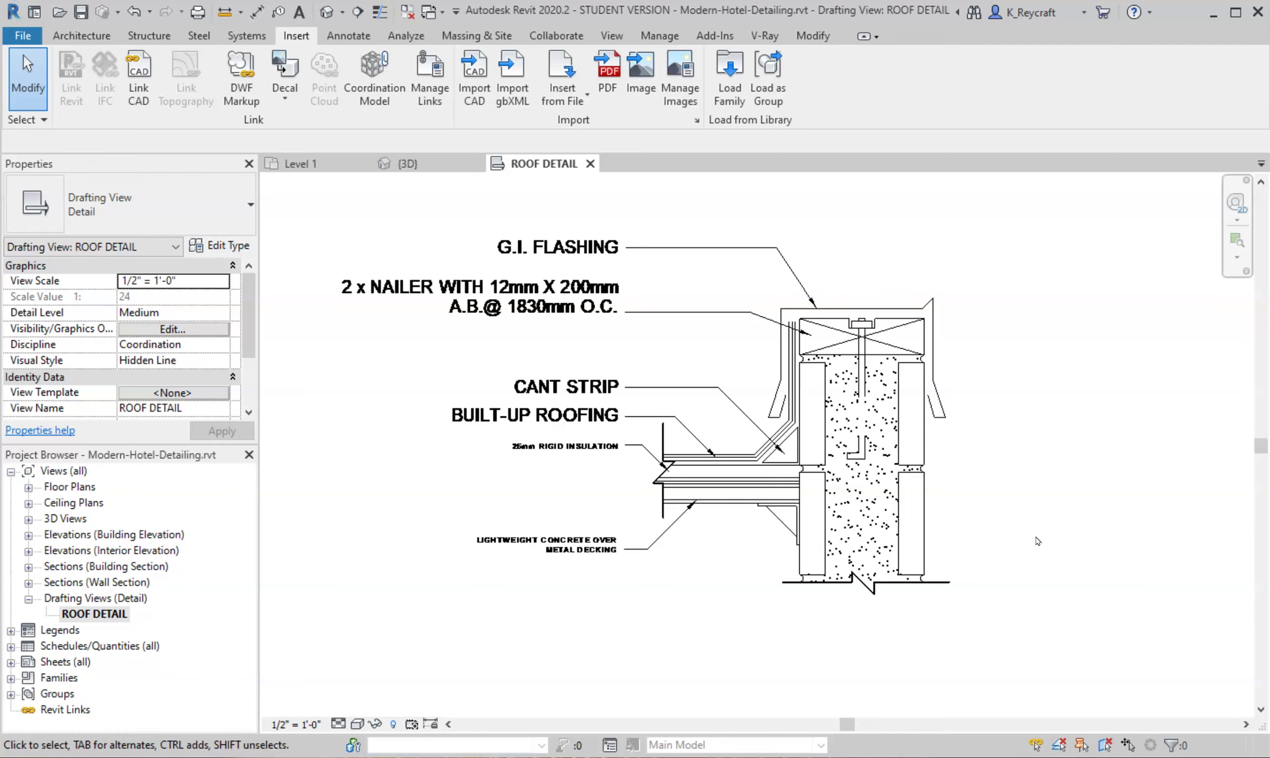
scroll(886, 414, "up", 5)
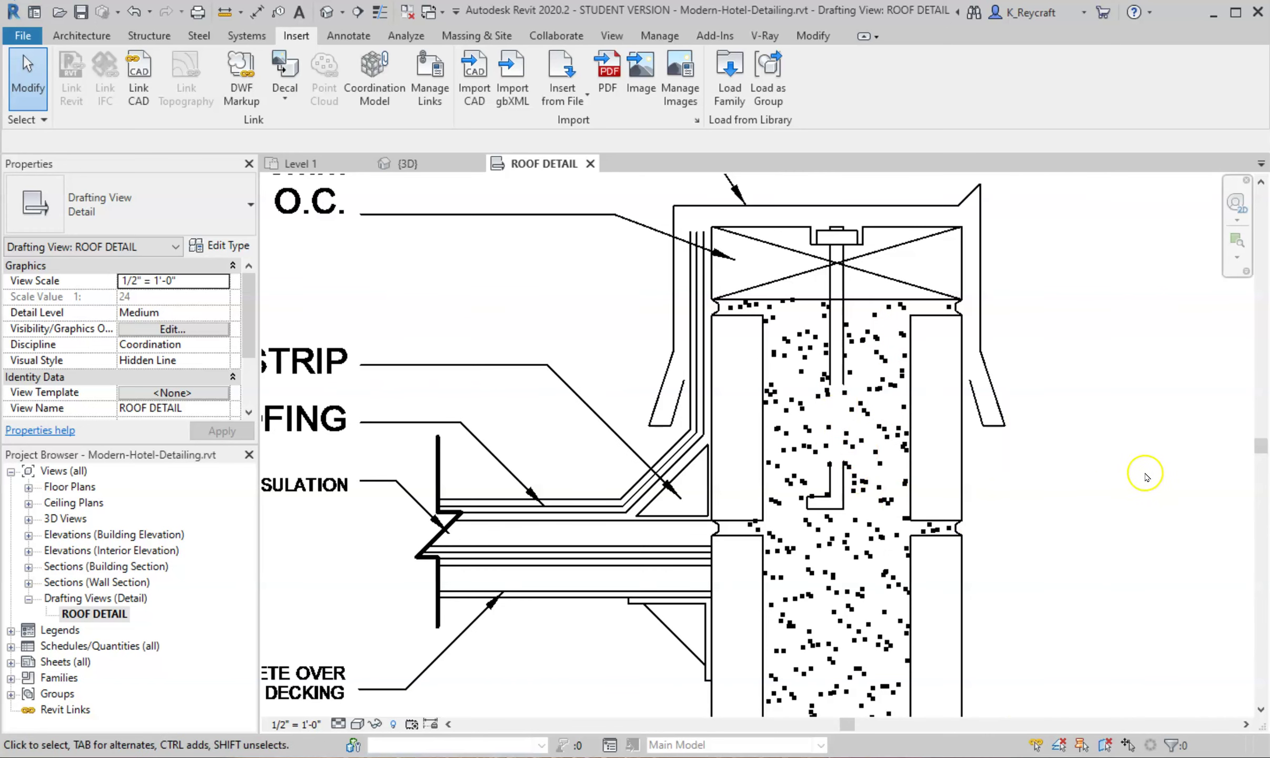
scroll(1169, 483, "down", 2)
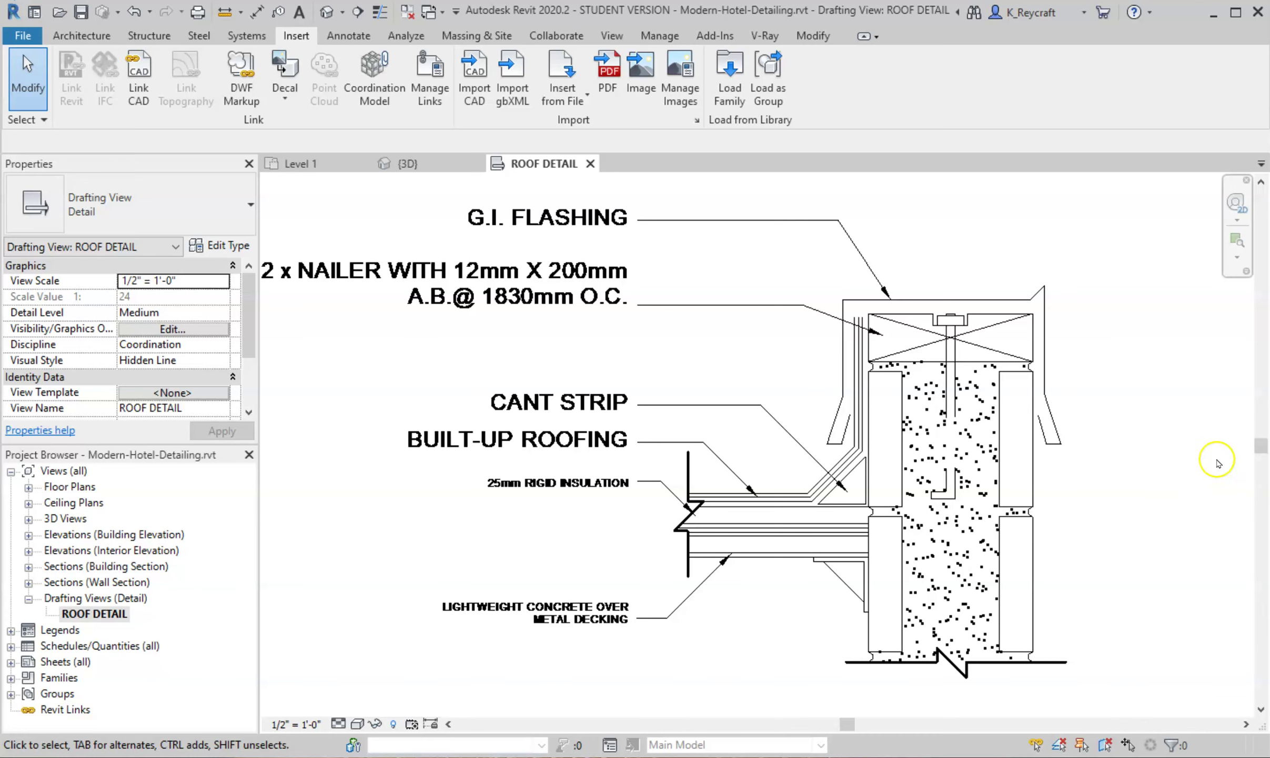
scroll(1219, 452, "down", 1)
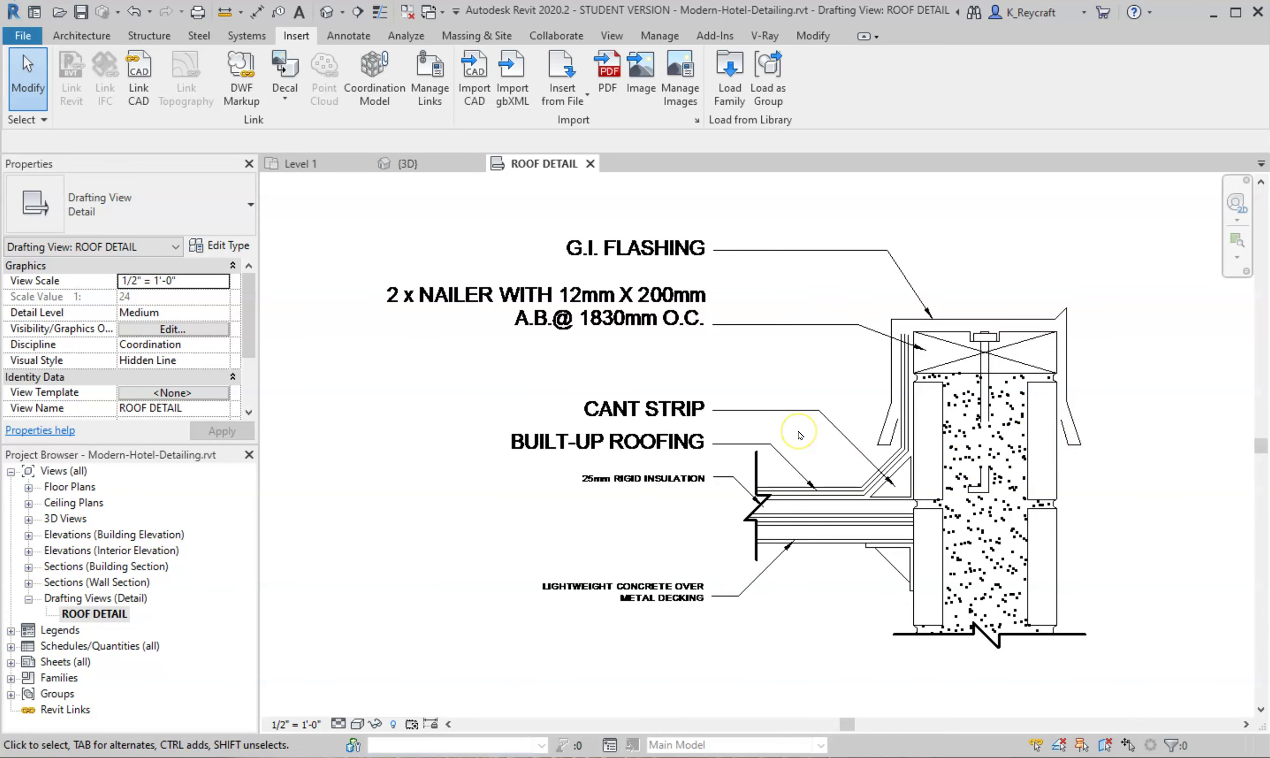
left_click(899, 468)
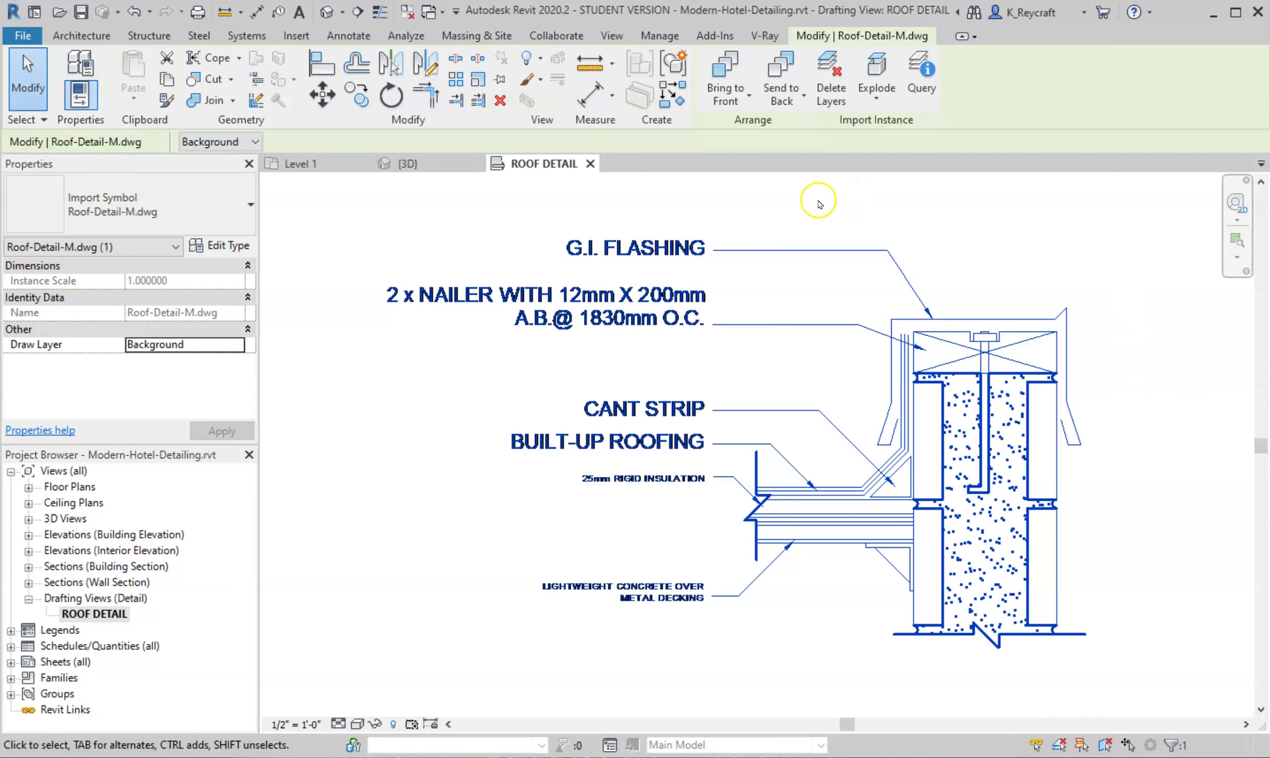
left_click(842, 92)
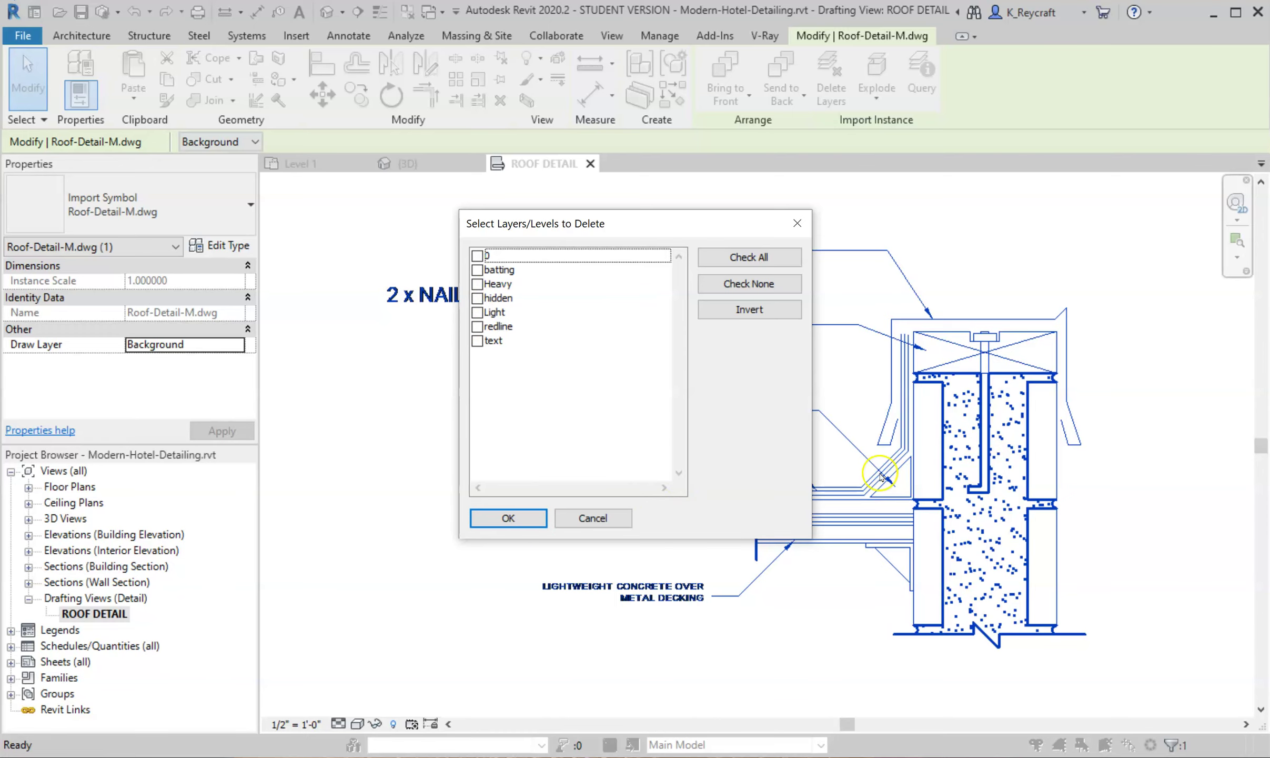
left_click(593, 518)
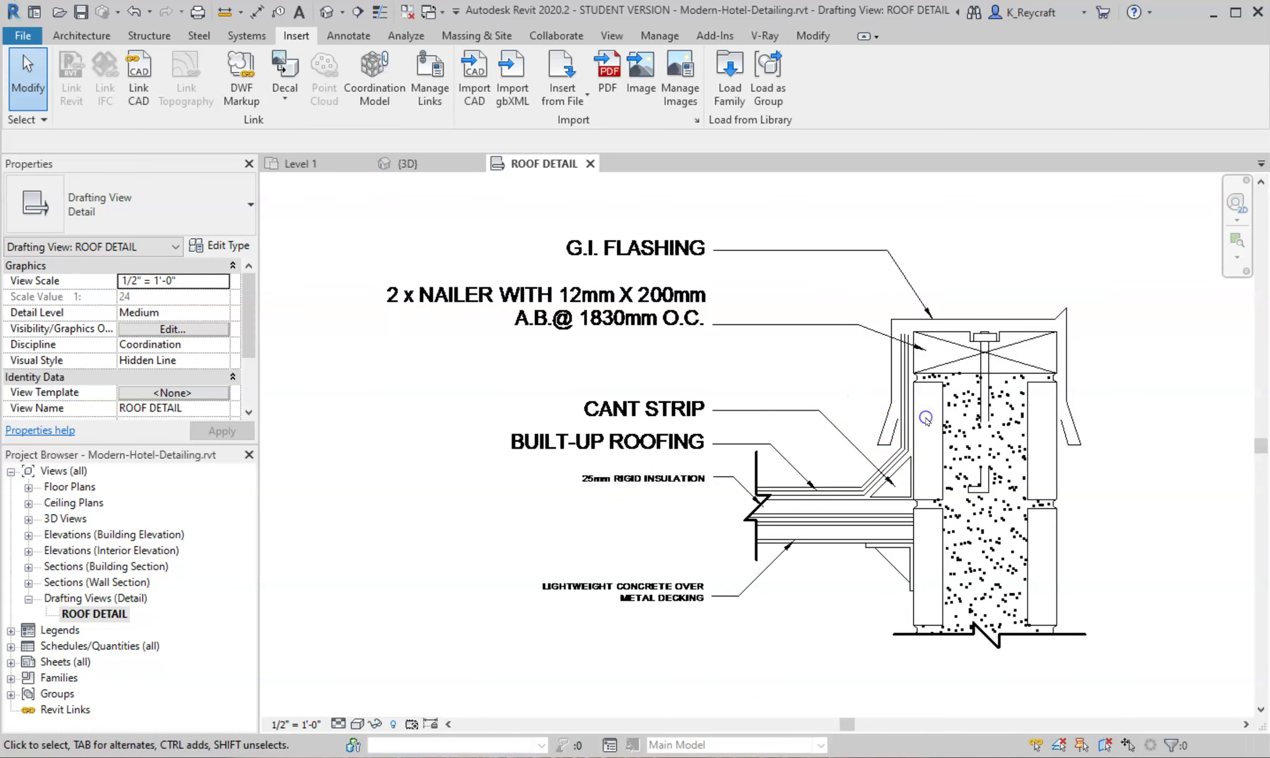
Query the G.I. FLASHING text in the imported roof detail to inspect its type and layer.
left_click(895, 342)
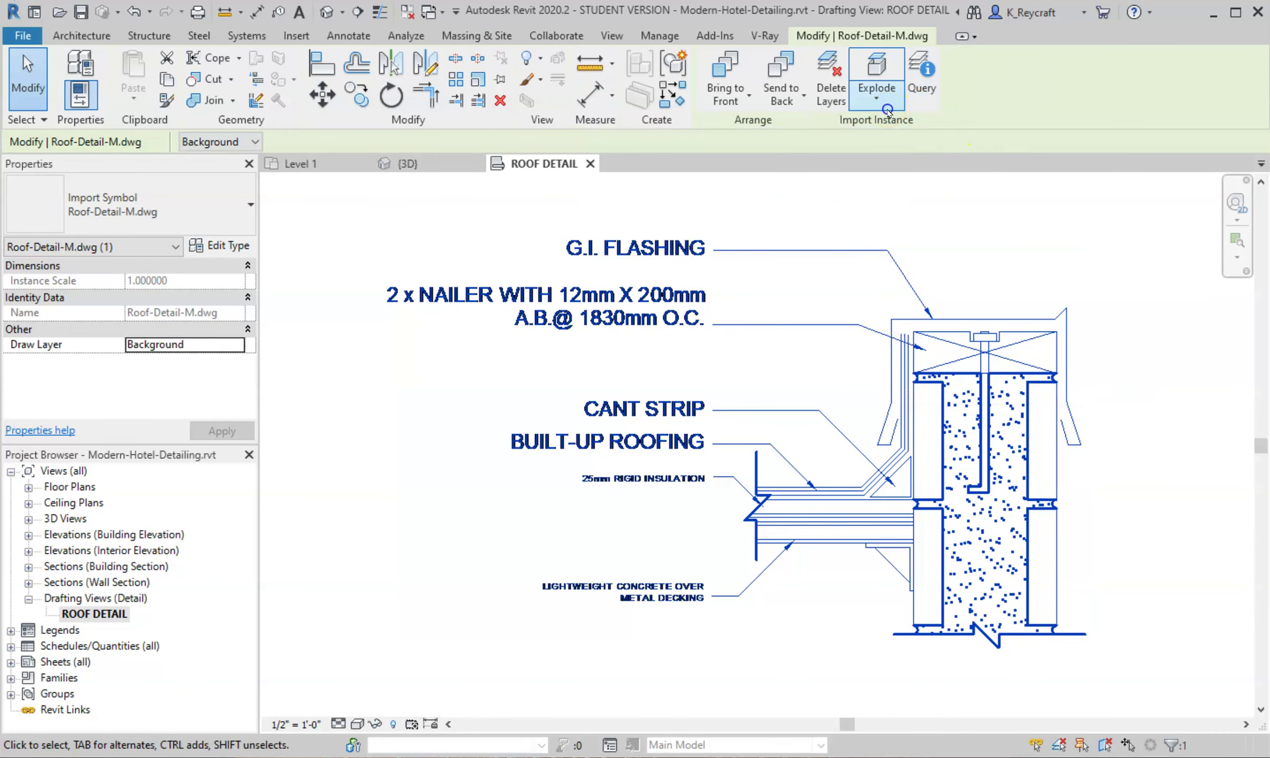
left_click(888, 109)
left_click(888, 109)
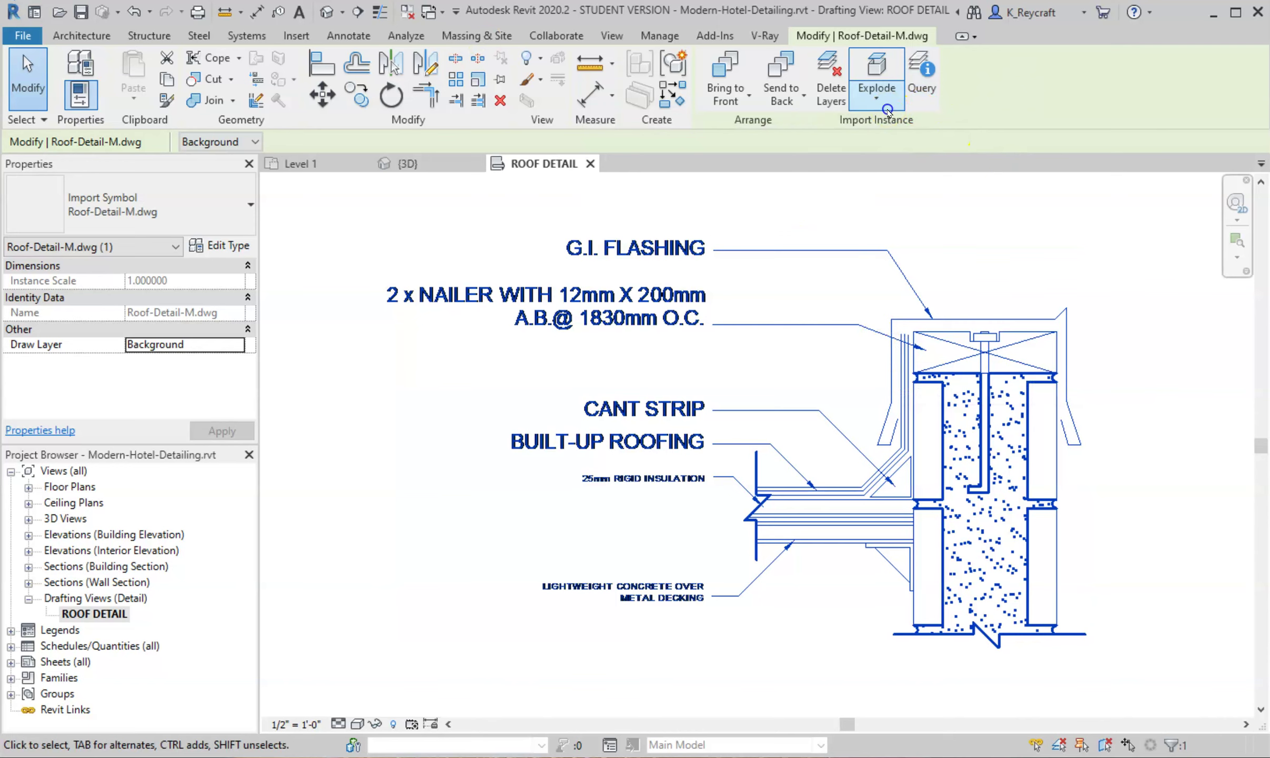
left_click(921, 111)
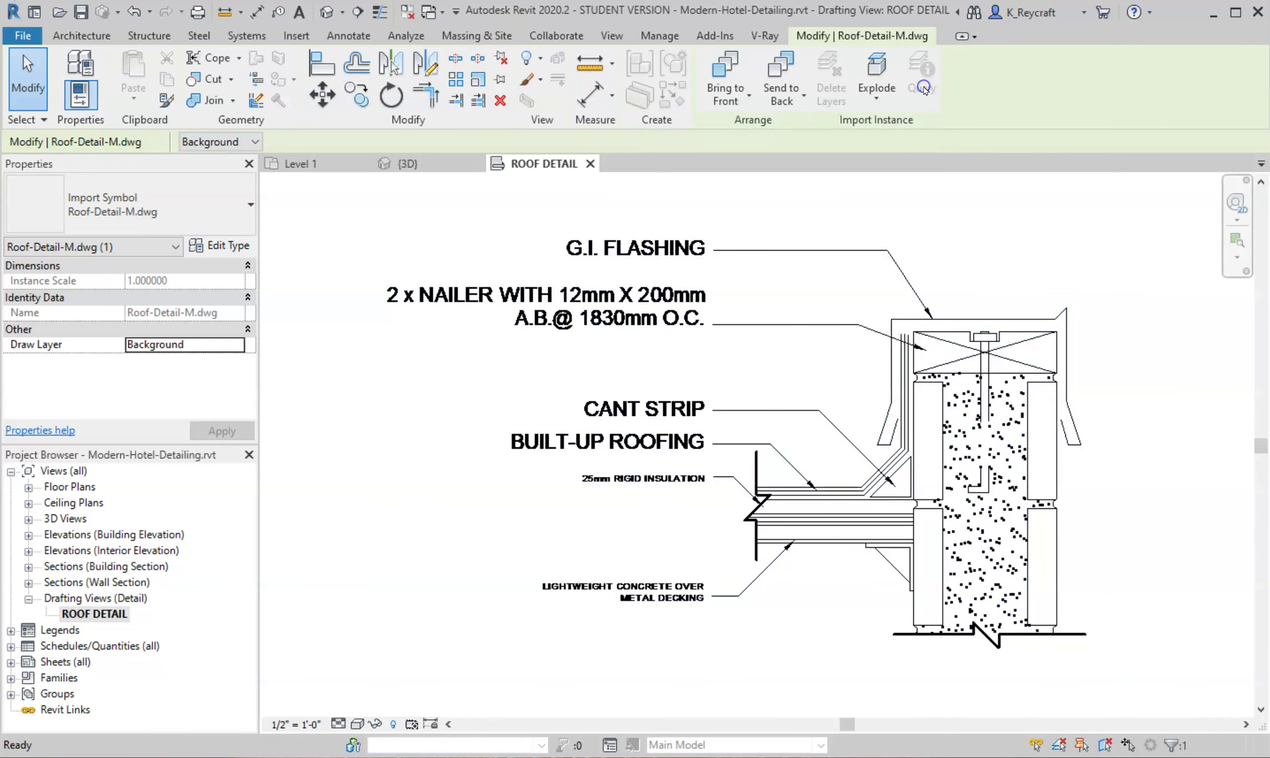
left_click(681, 250)
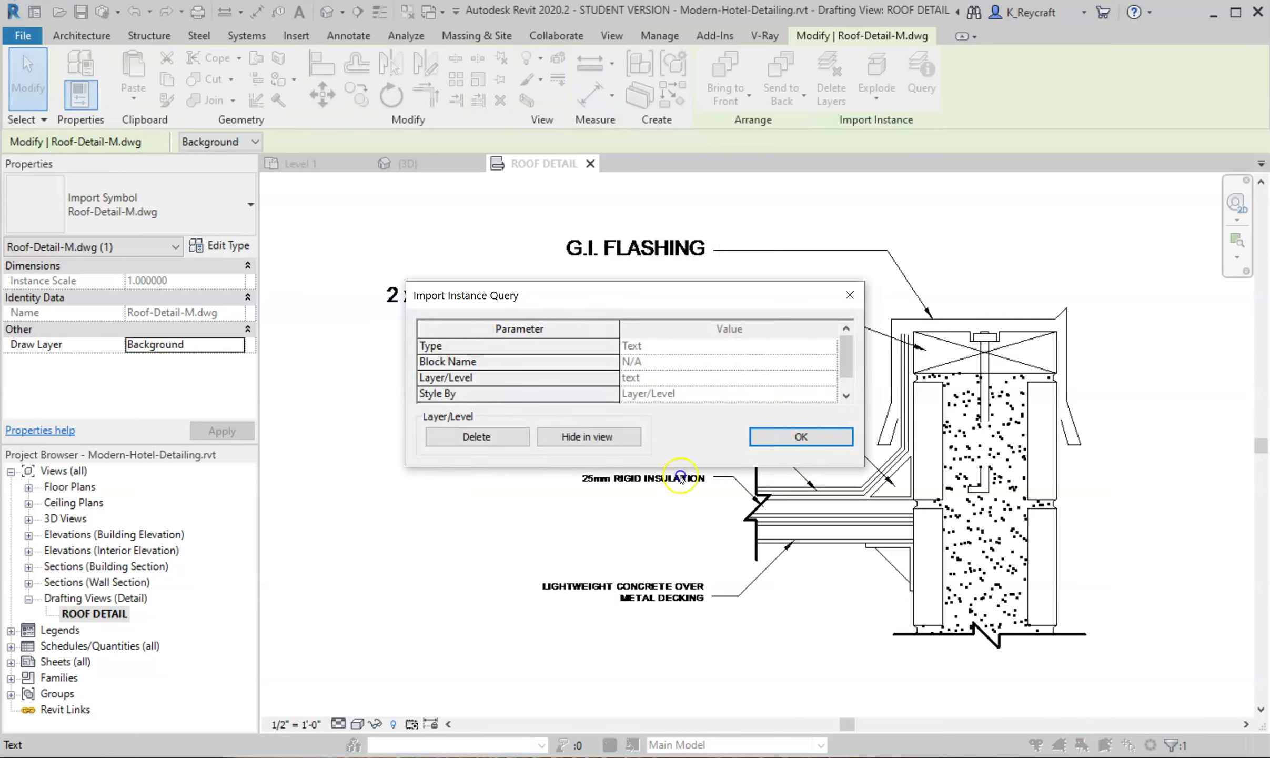
left_click(801, 440)
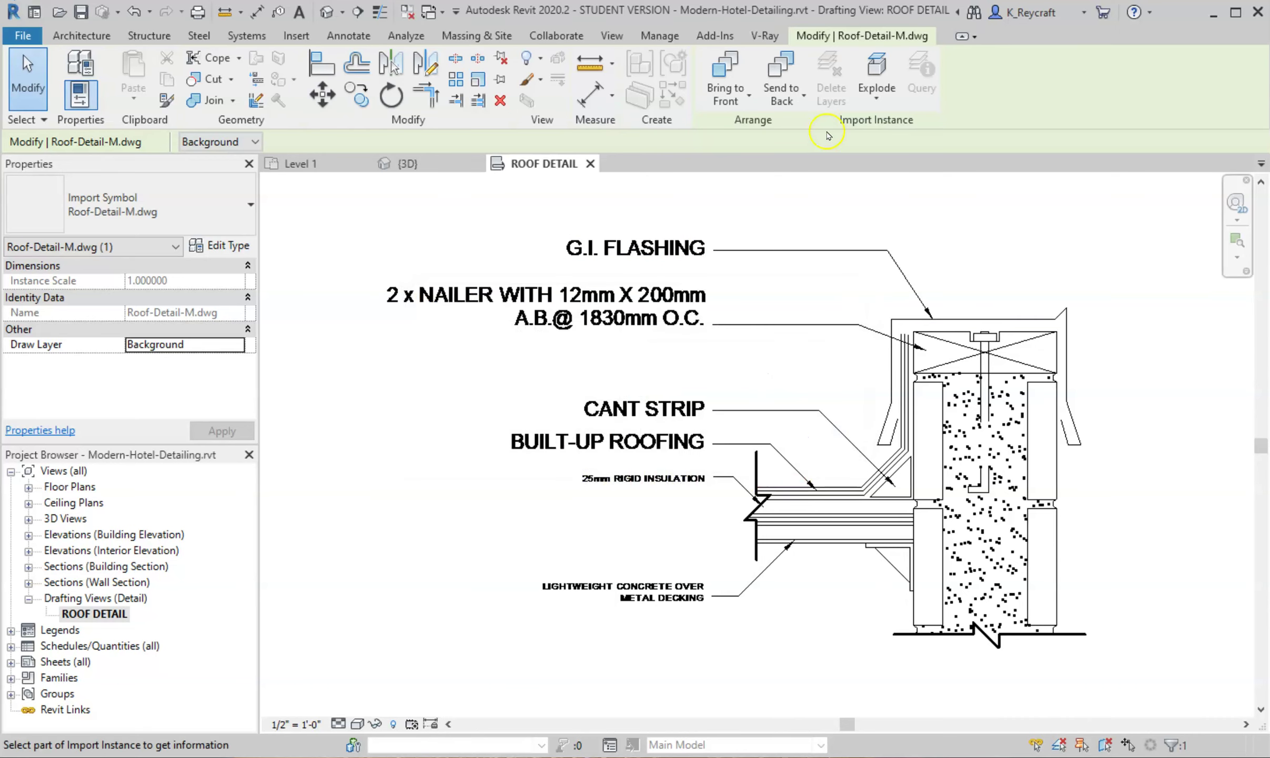
Fully explode the imported Roof-Detail-M.dwg drawing into native text, lines and filled regions.
left_click(877, 100)
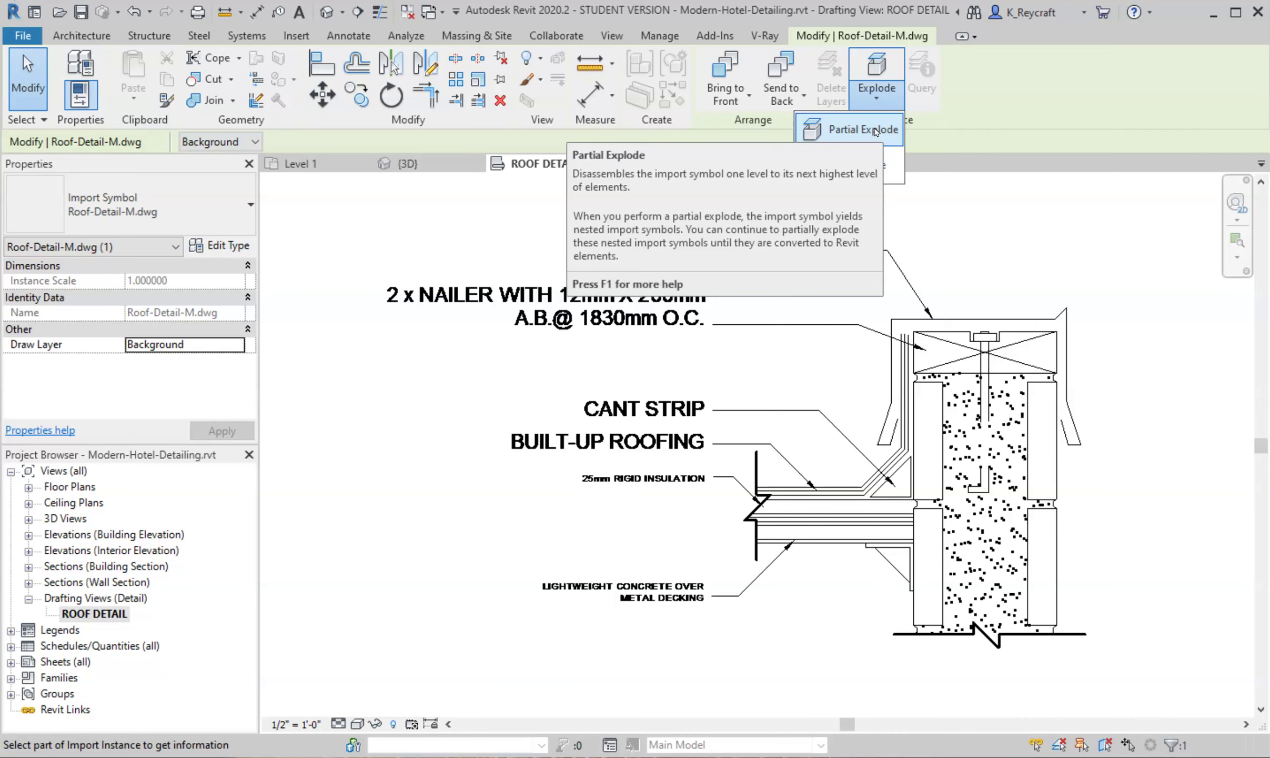
left_click(873, 168)
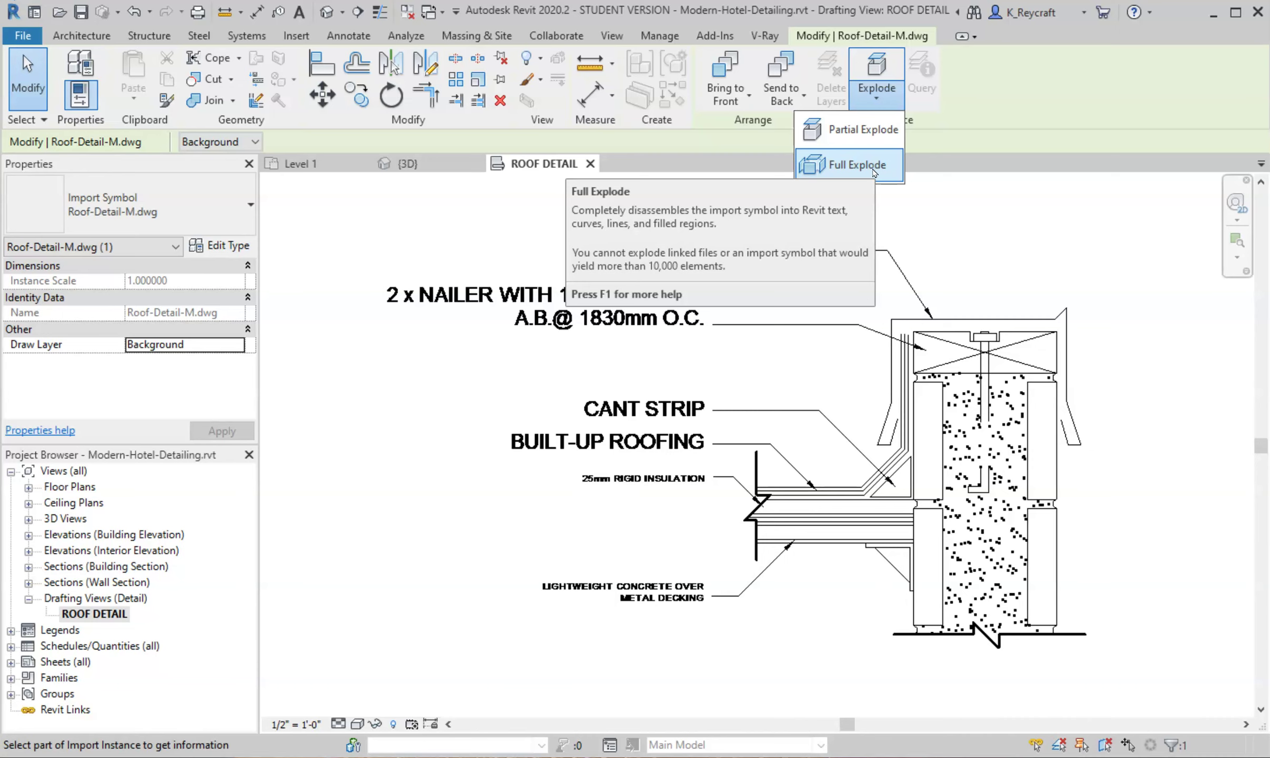
left_click(874, 153)
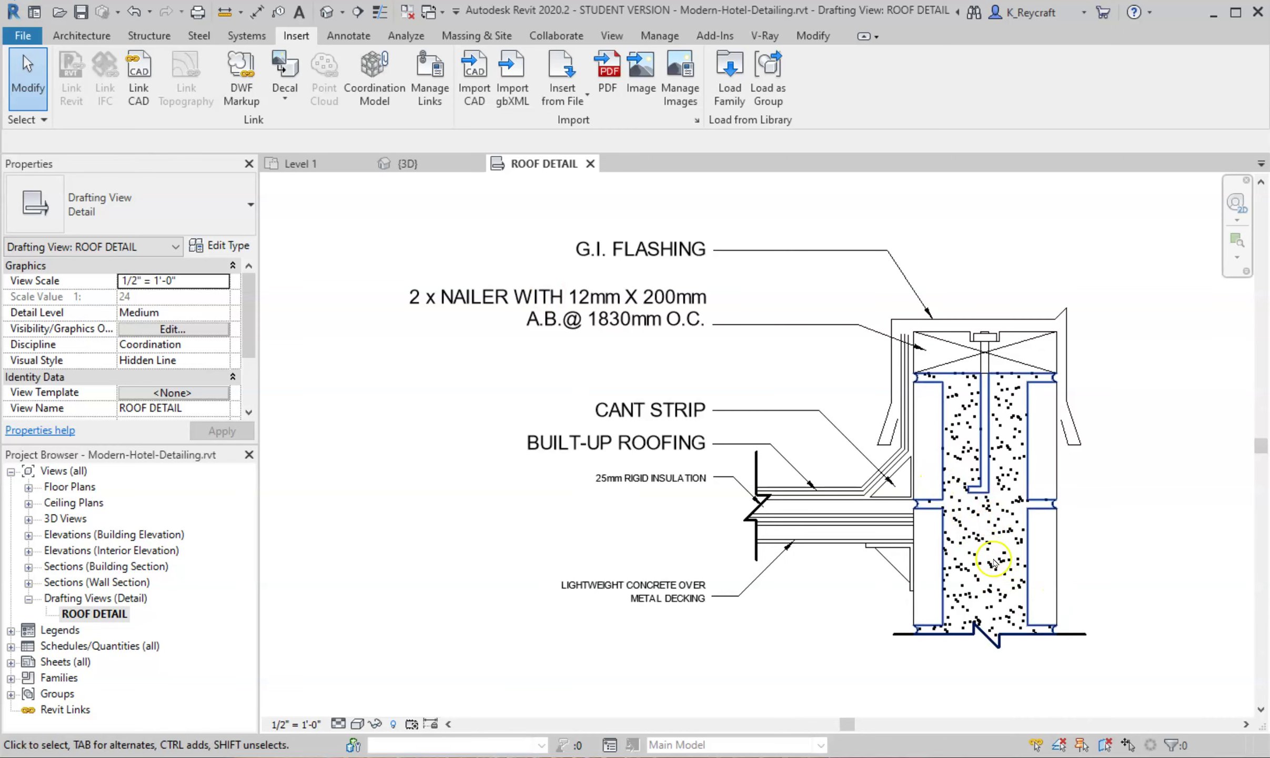
Examine the exploded roof detail up close, checking its detail lines and the filled region of the BUILT-UP ROOFING leader's arrowhead.
scroll(839, 484, "up", 5)
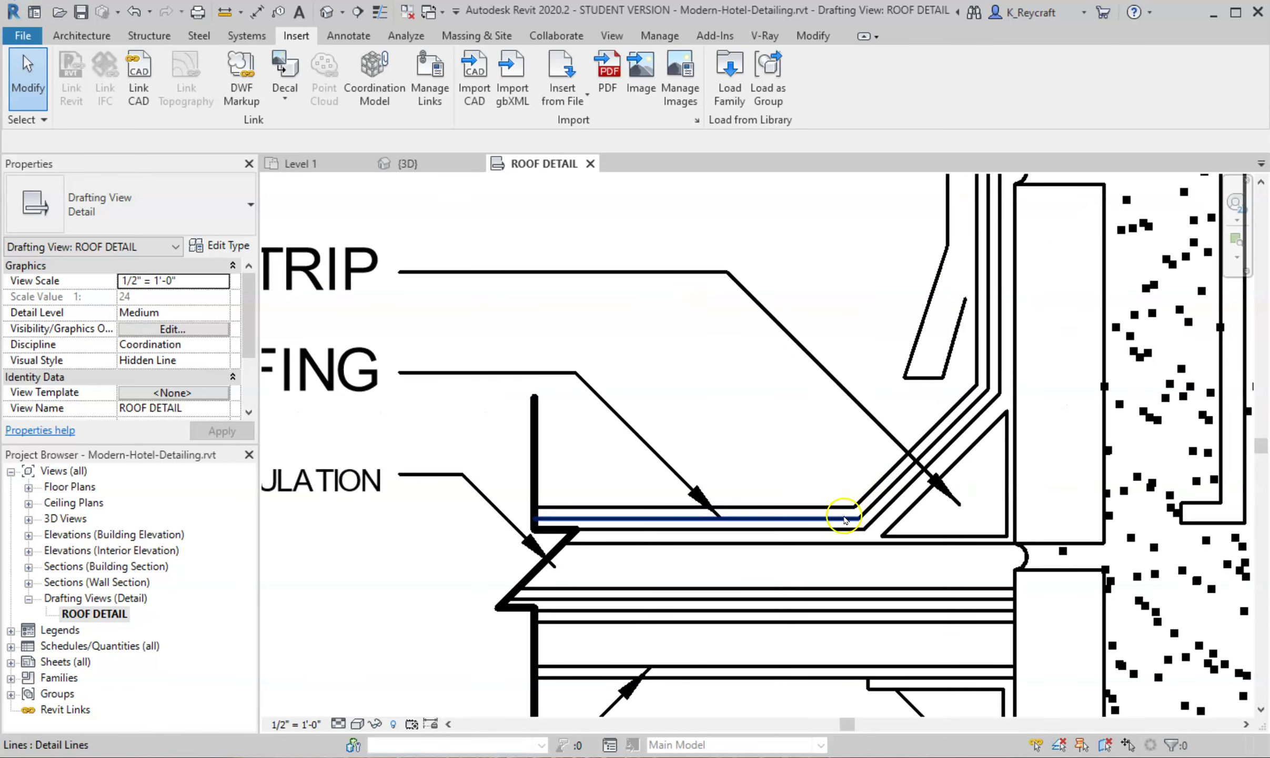
scroll(814, 509, "down", 4)
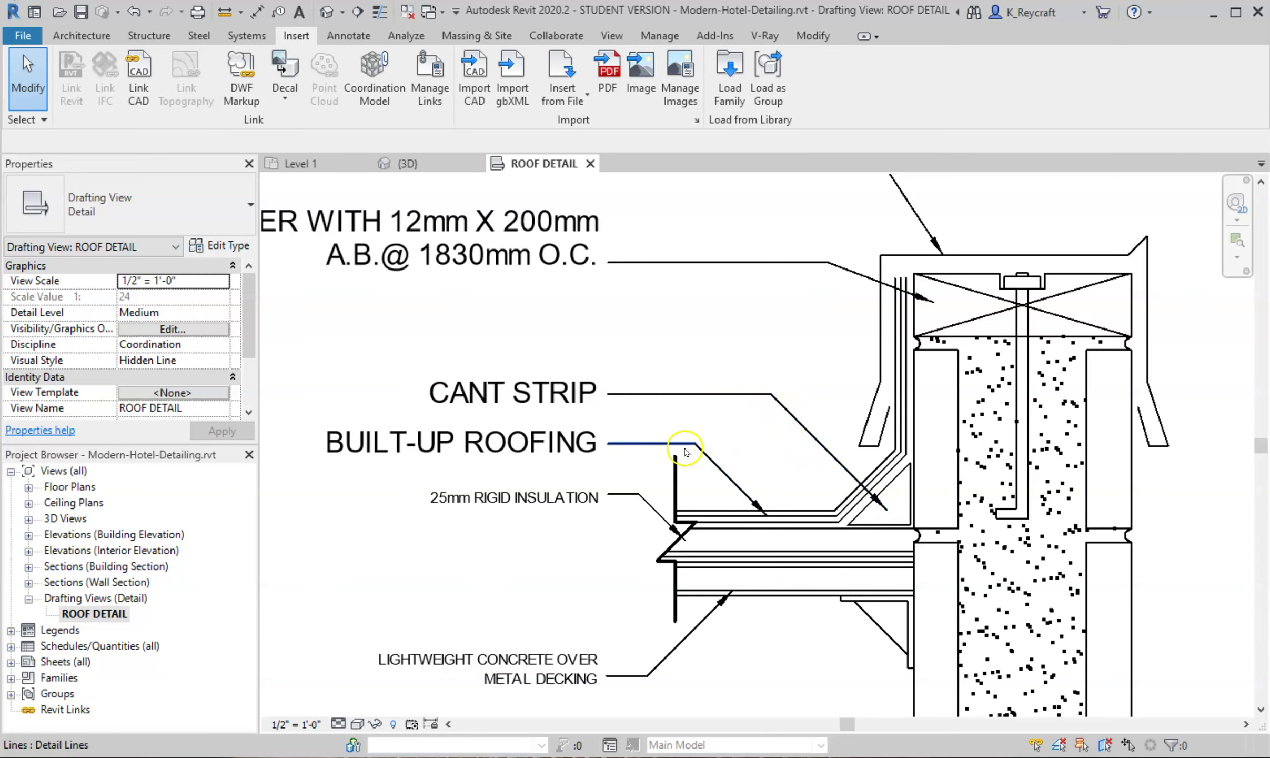
scroll(757, 510, "up", 5)
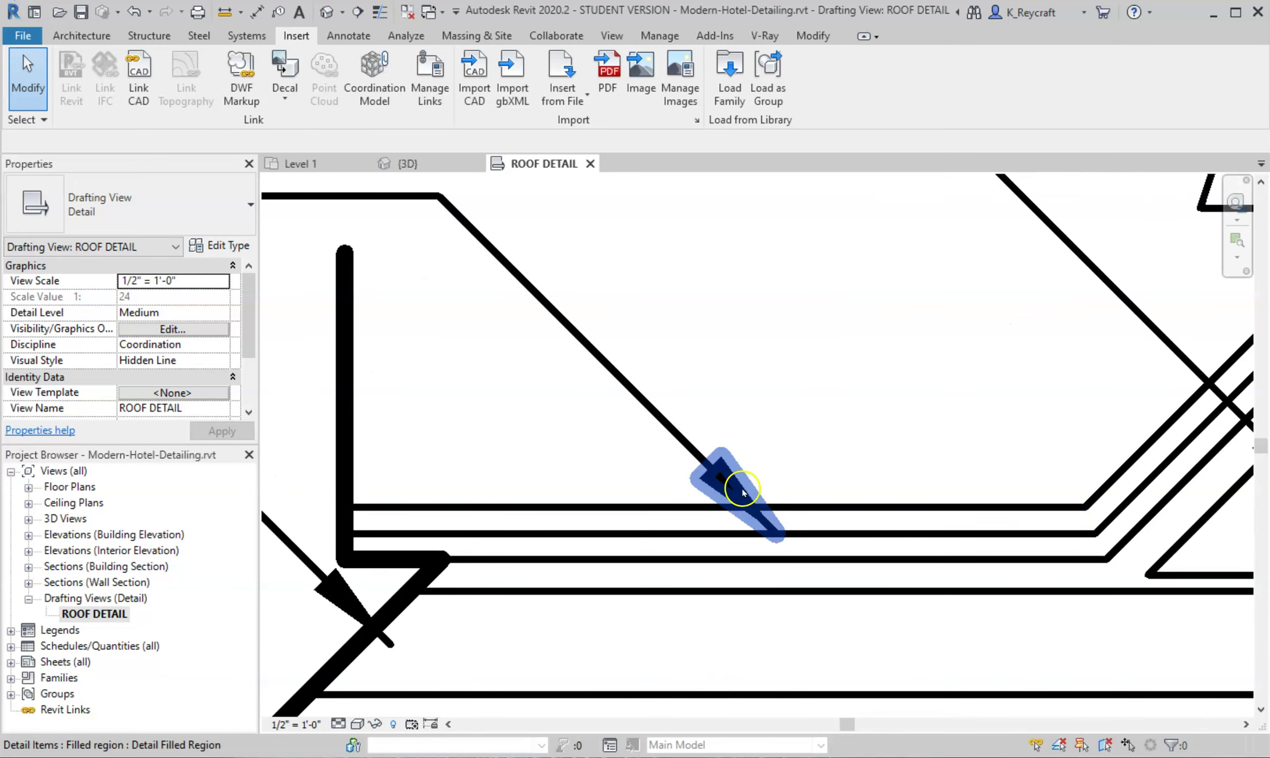
left_click(743, 492)
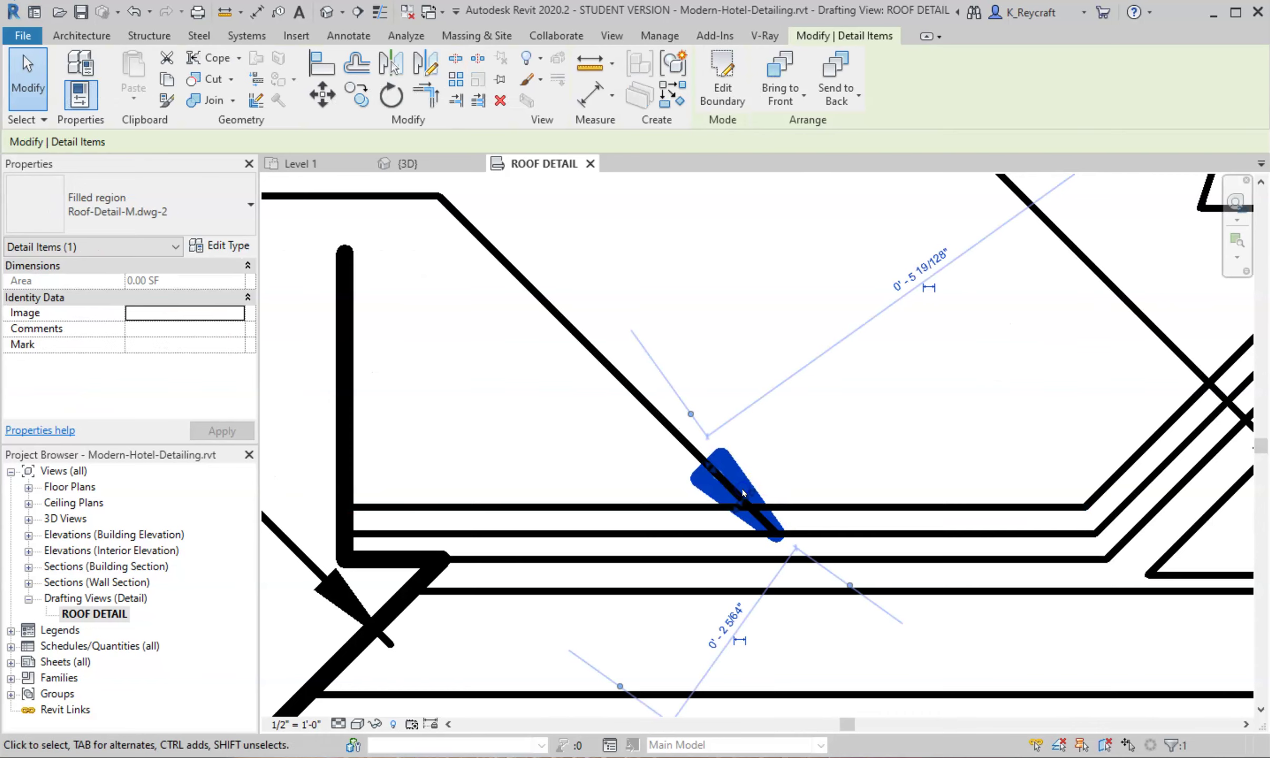
left_click(888, 418)
scroll(888, 418, "down", 5)
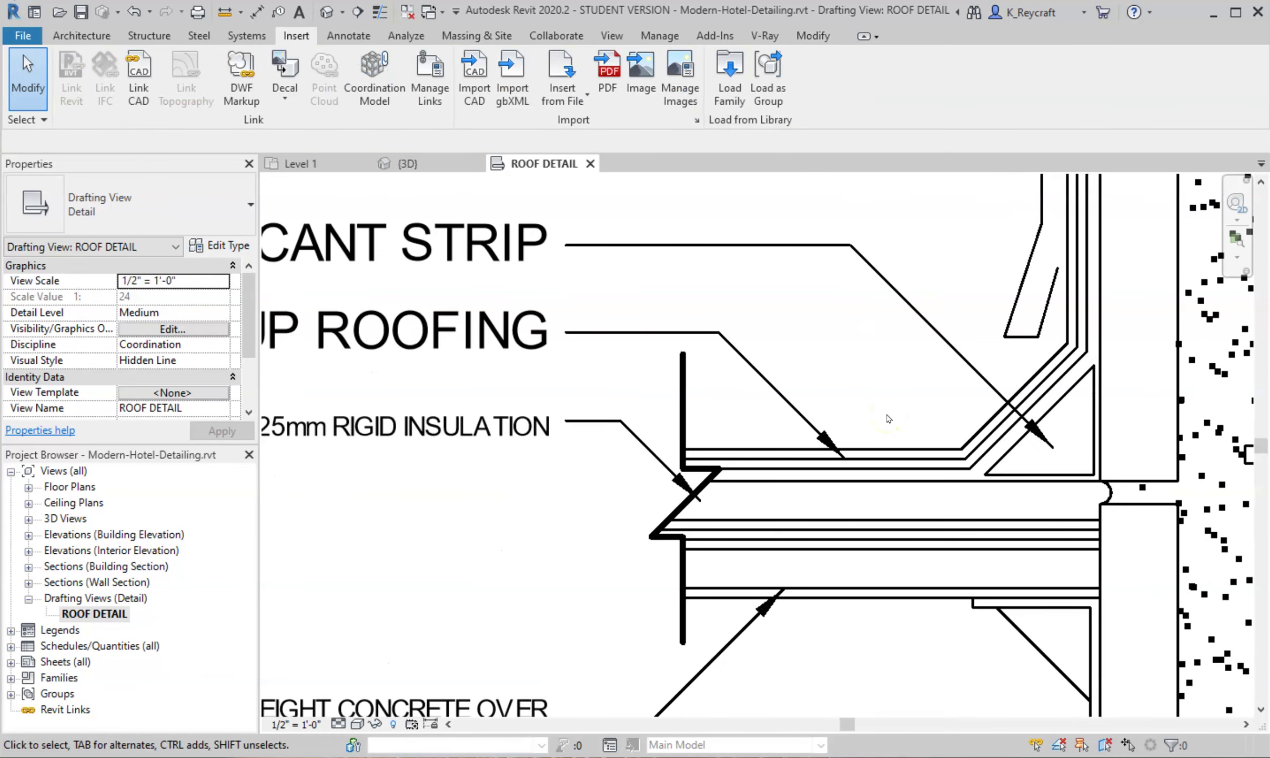
scroll(889, 418, "down", 3)
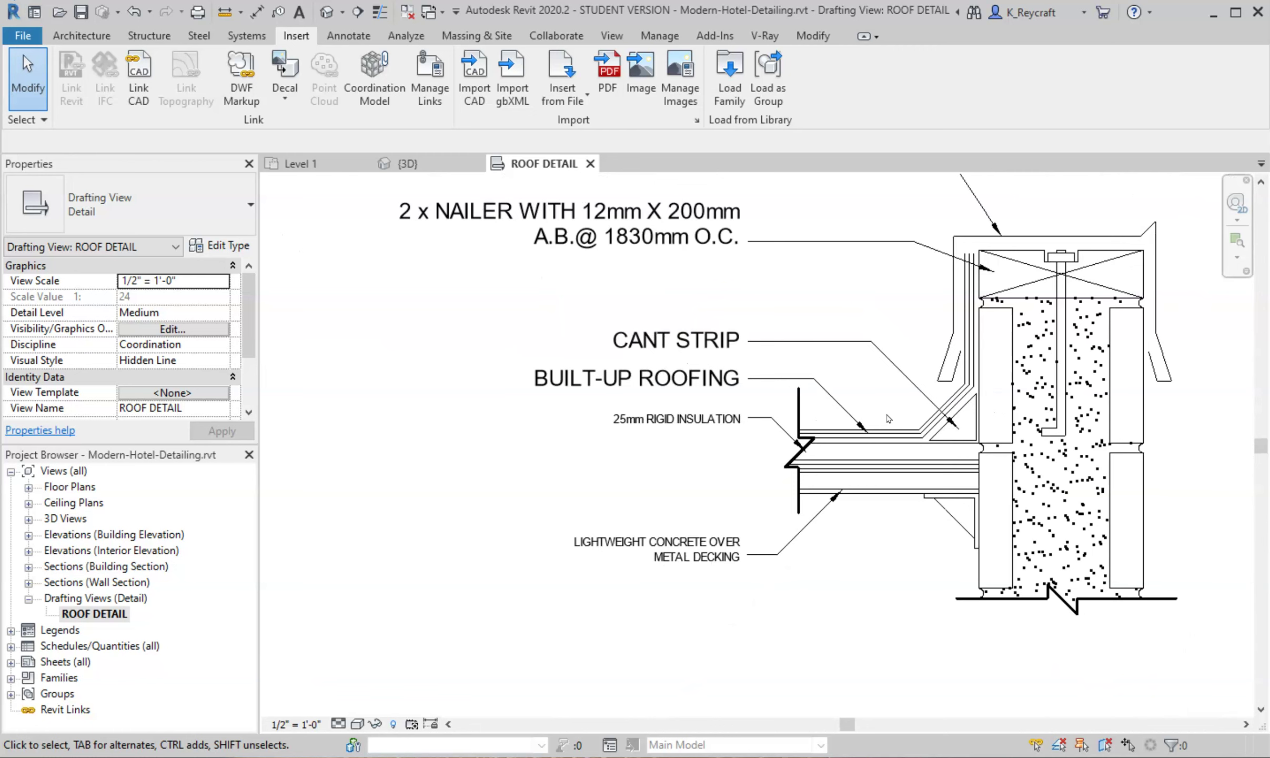
scroll(888, 418, "down", 3)
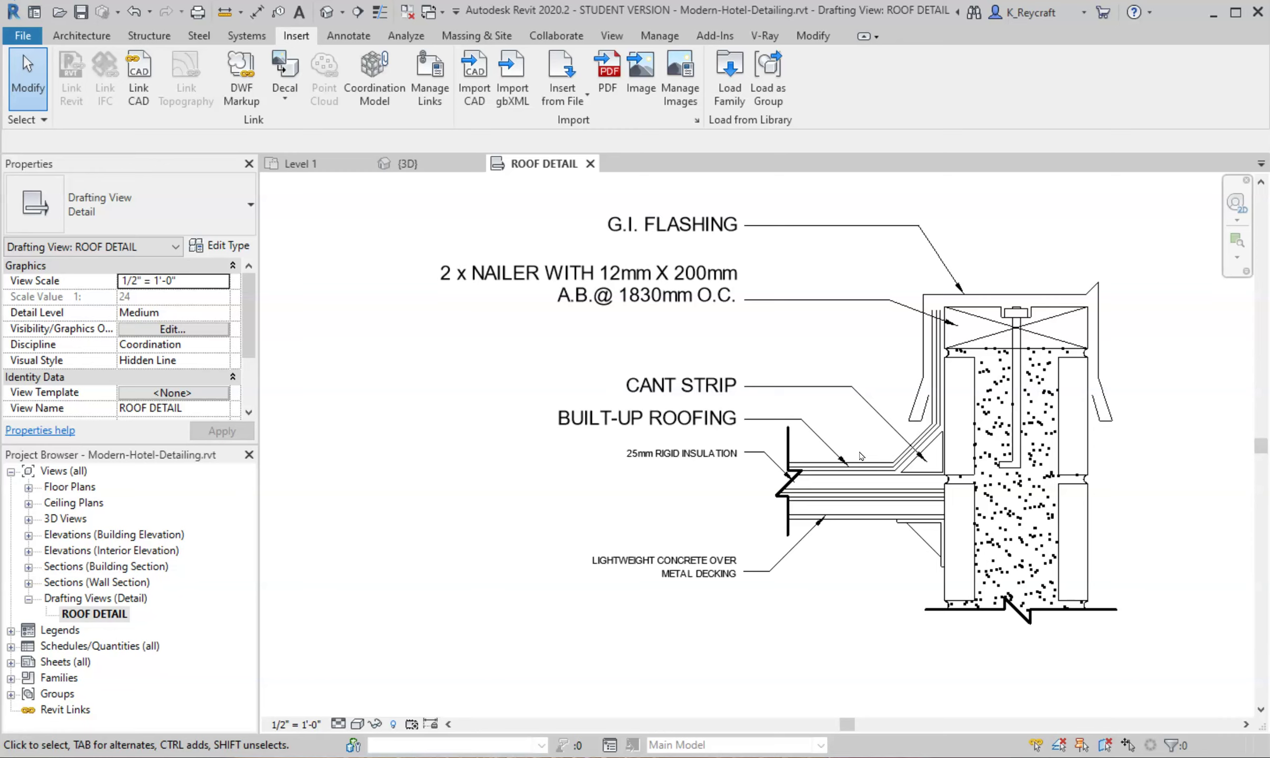
Change the G.I. FLASHING note's text type to 3/32" Arial.
left_click(720, 225)
scroll(655, 314, "up", 5)
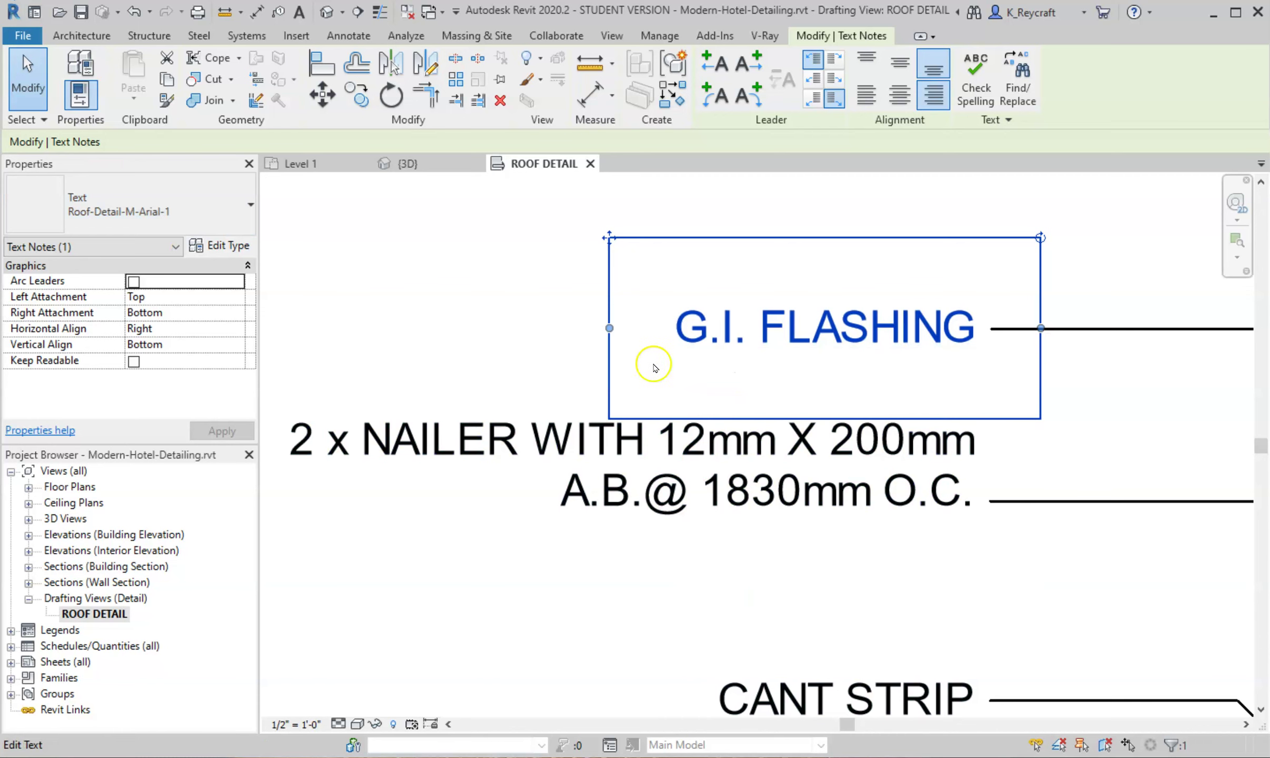
left_click(213, 220)
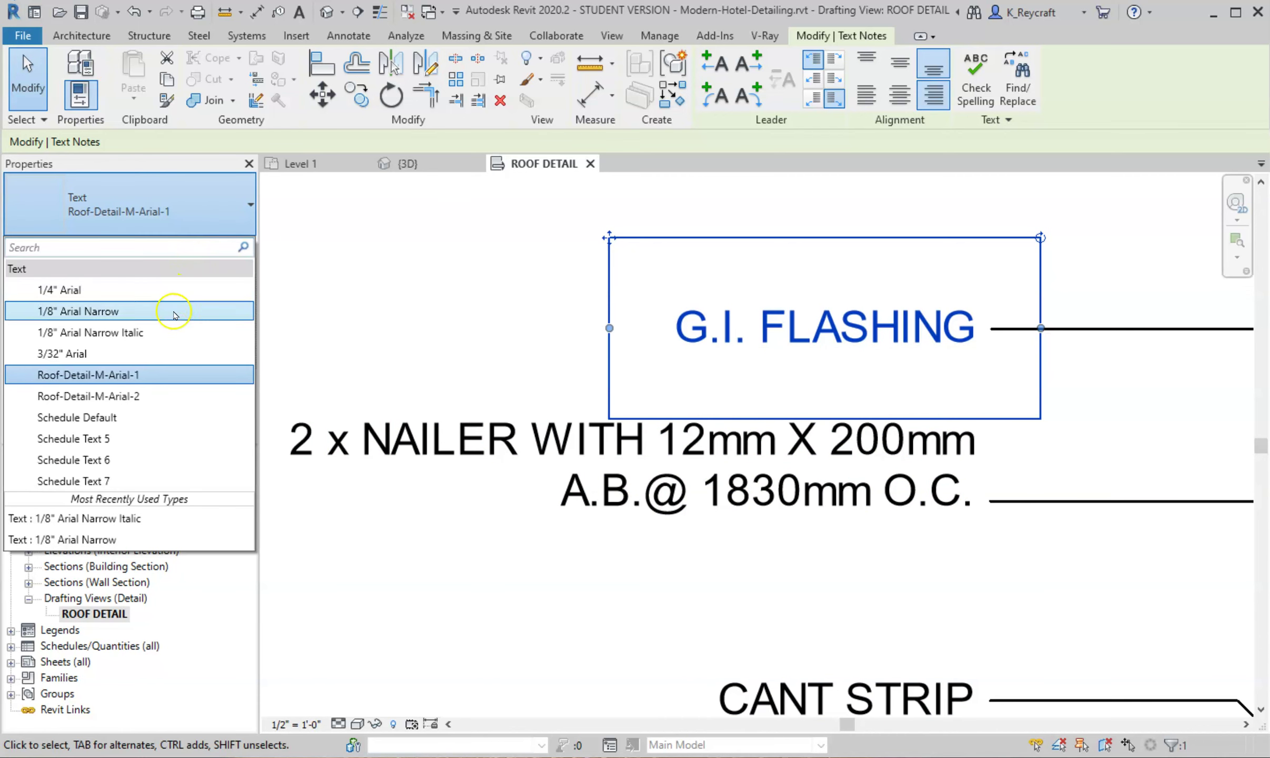
left_click(154, 352)
scroll(682, 412, "down", 5)
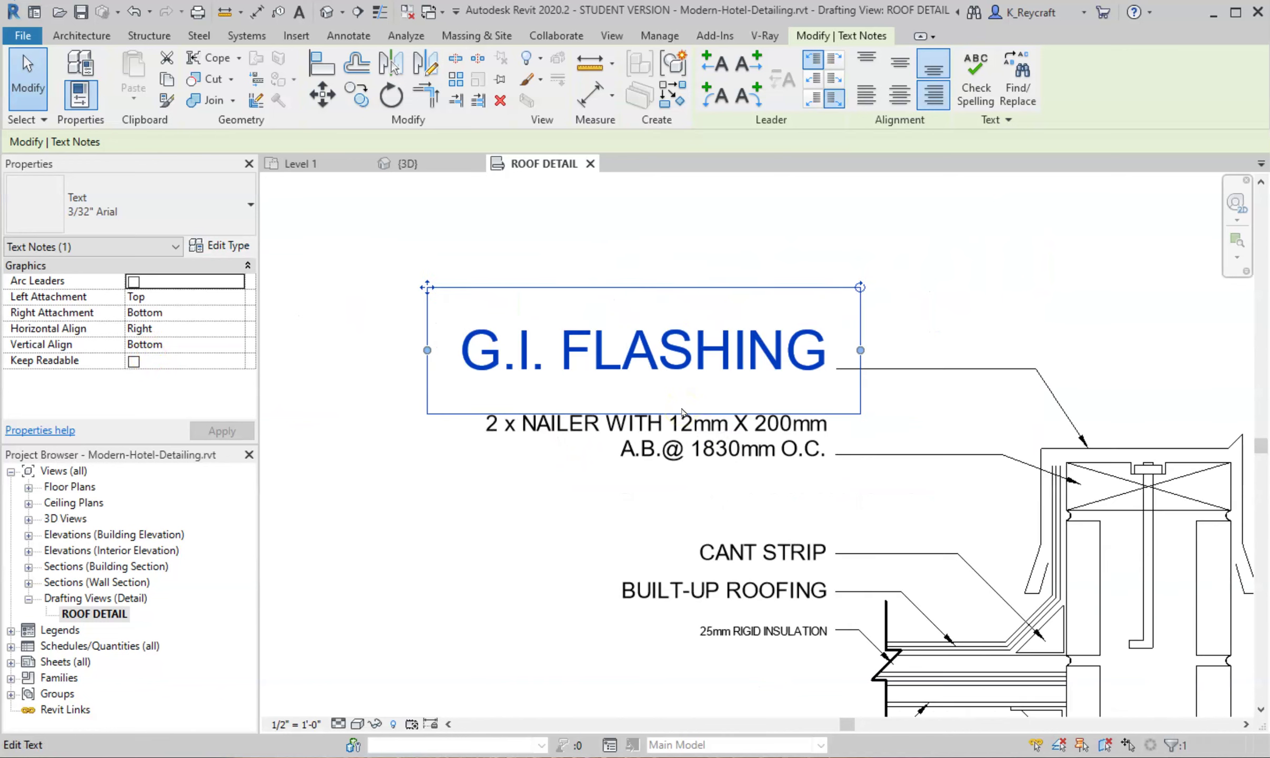
scroll(682, 412, "down", 2)
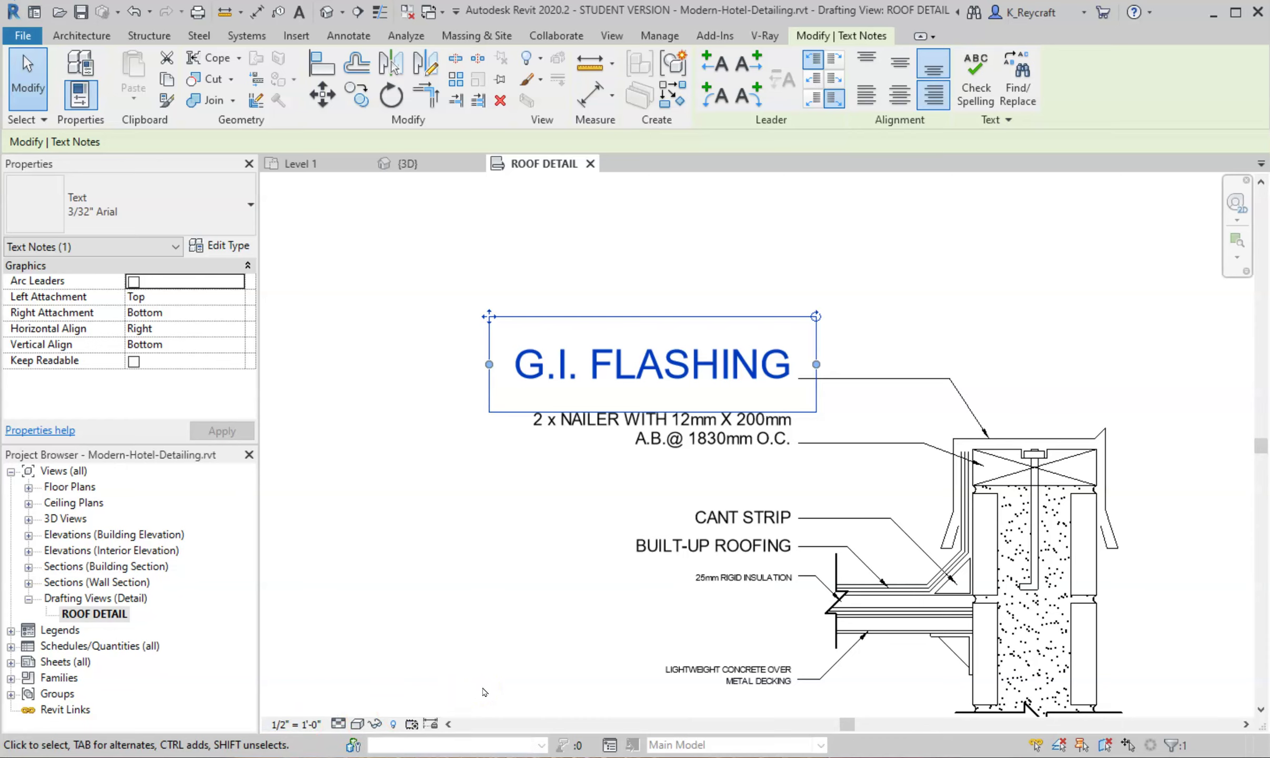
Try view scales of 3/8" = 1'-0" and 3/4" = 1'-0" for the ROOF DETAIL view.
left_click(305, 724)
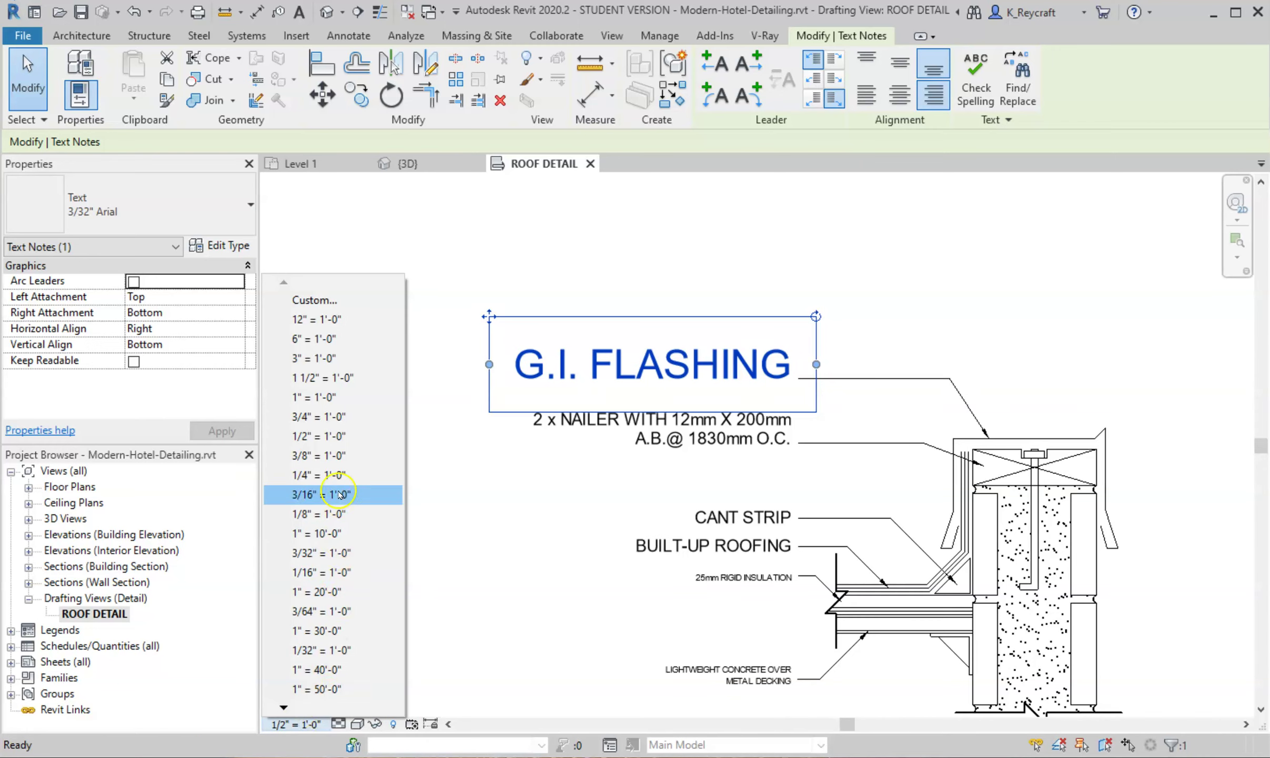
left_click(332, 455)
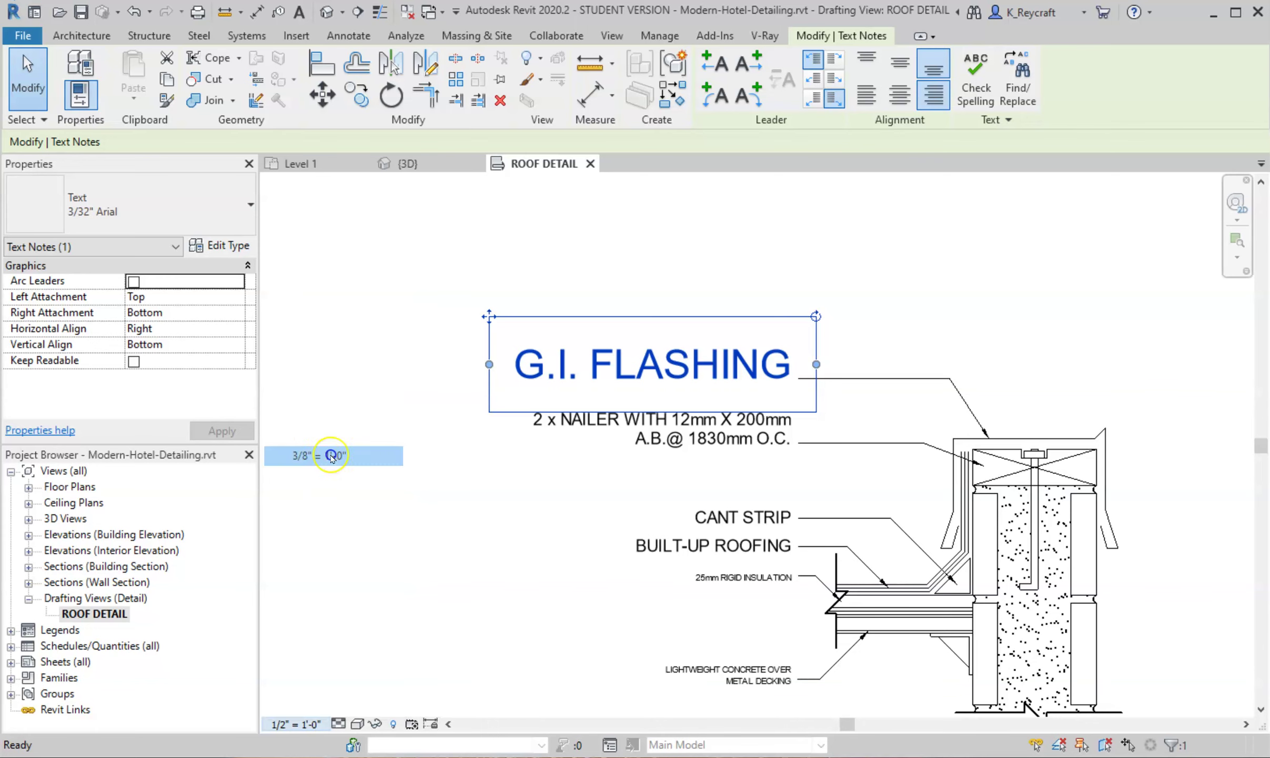
left_click(331, 457)
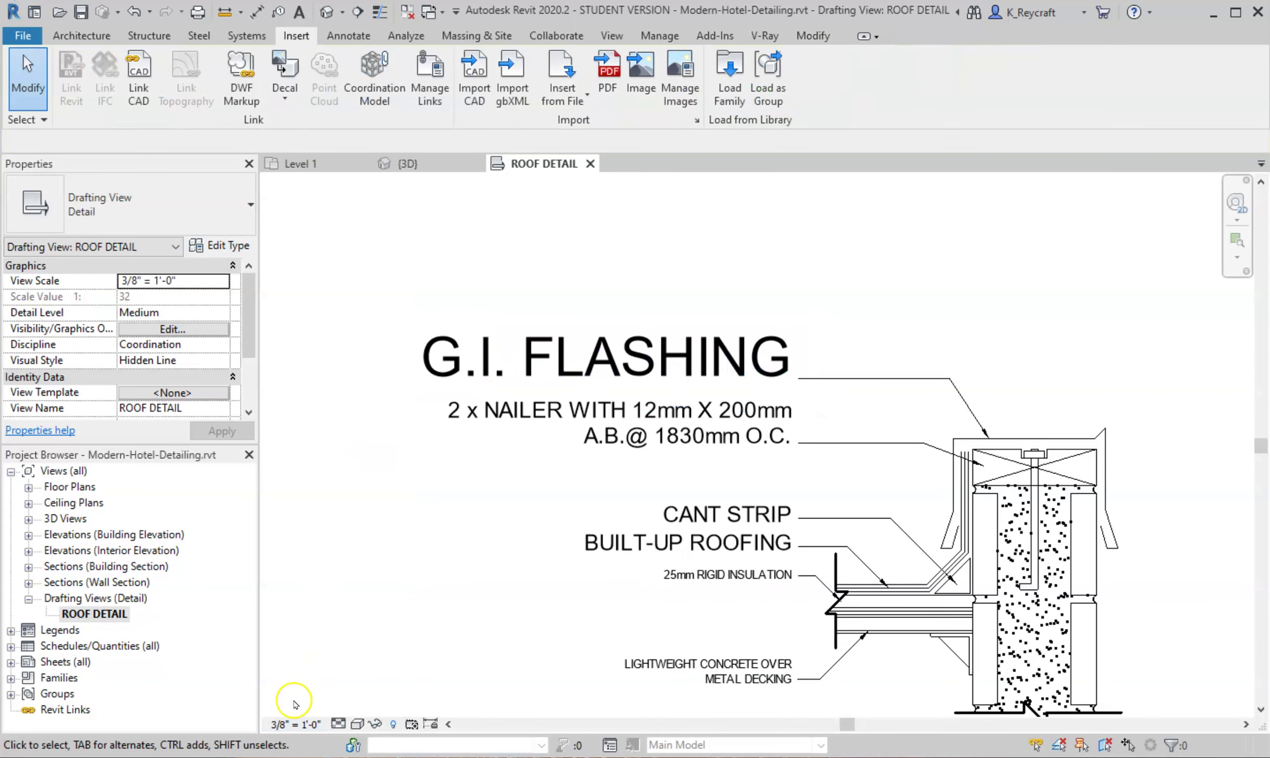
left_click(287, 724)
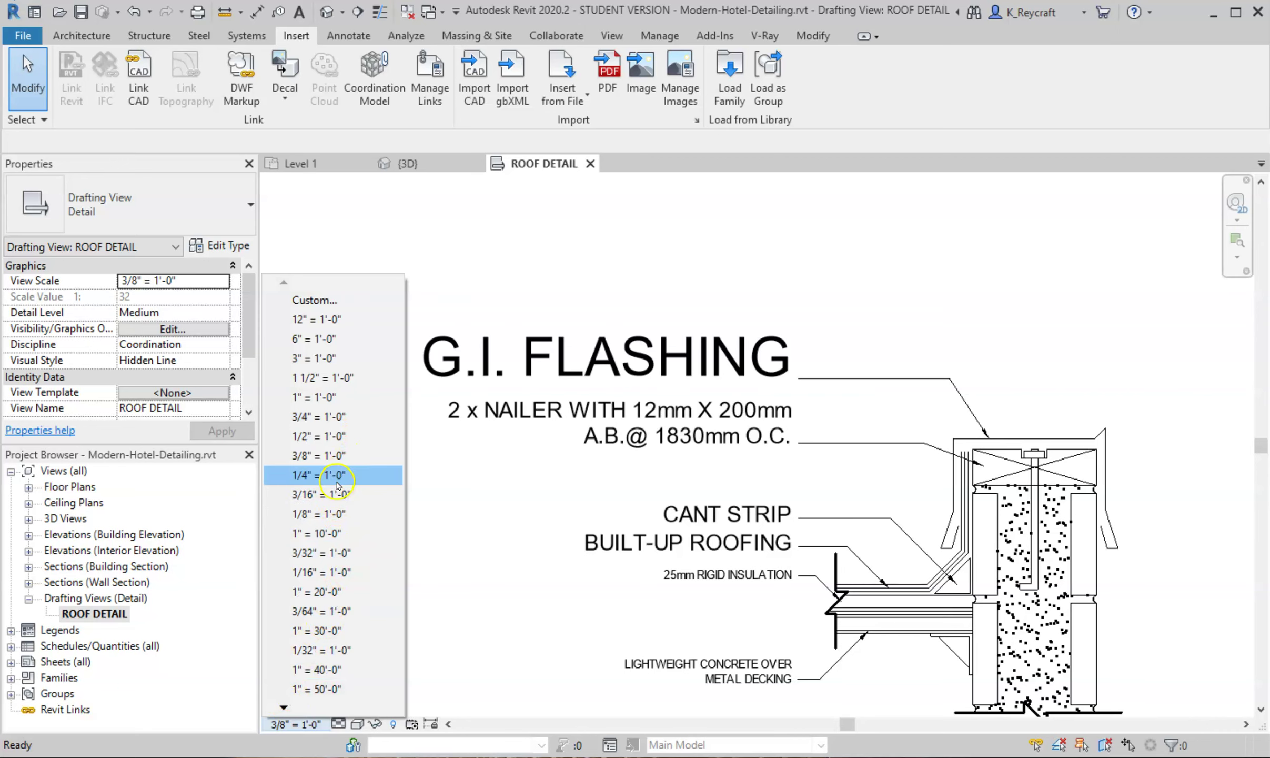
left_click(339, 419)
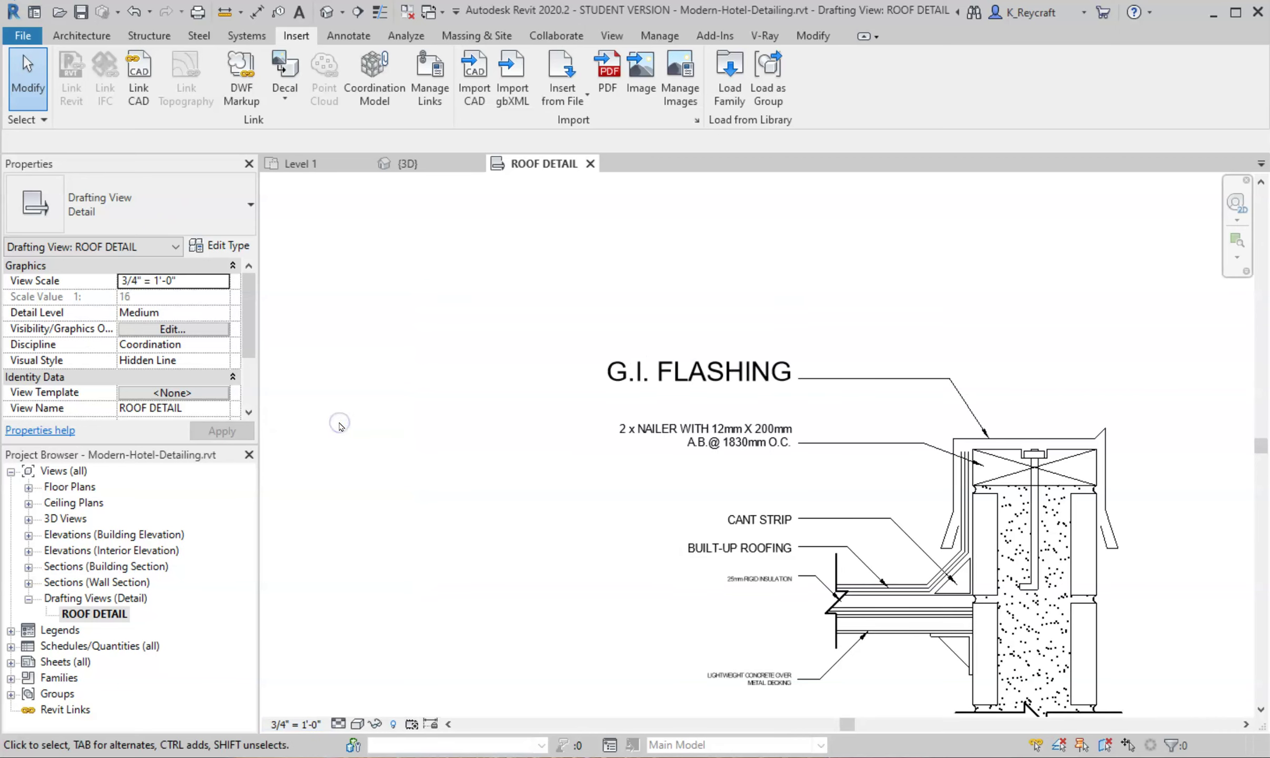
Set the ROOF DETAIL view's scale to 1" = 1'-0".
left_click(277, 724)
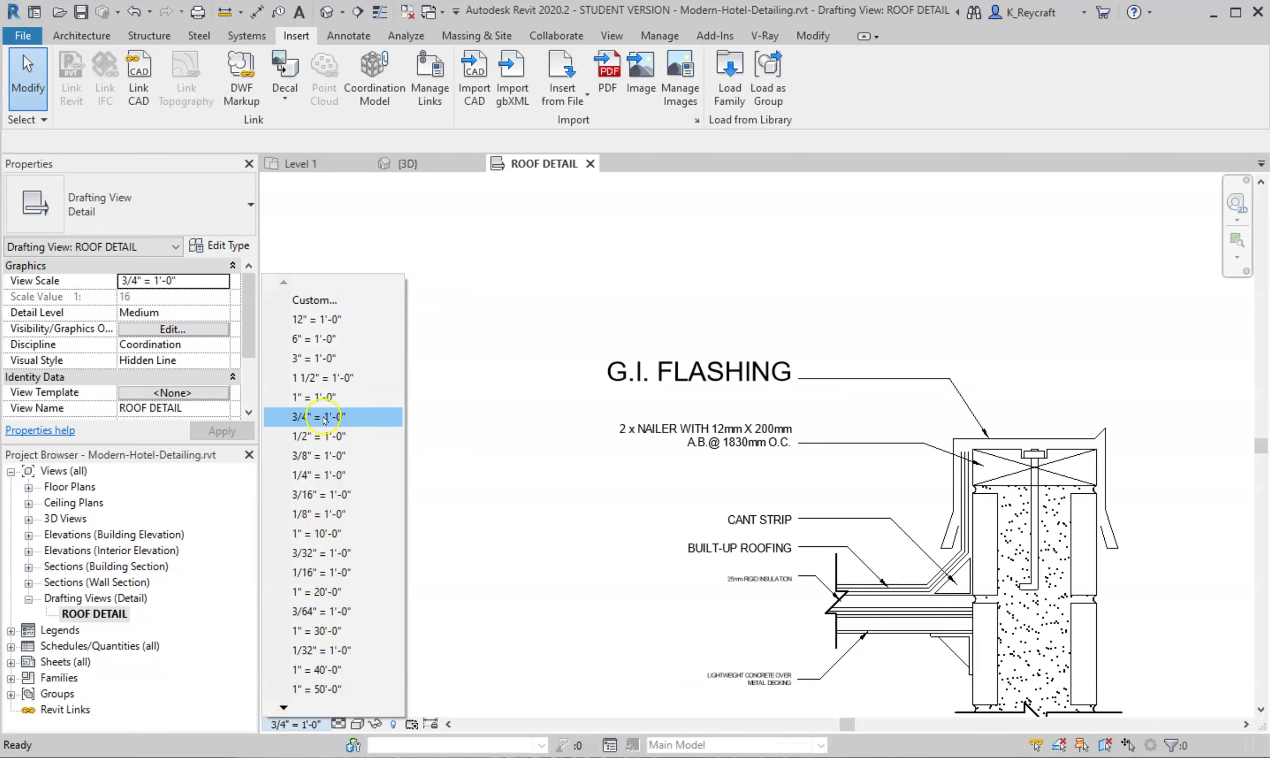
left_click(322, 400)
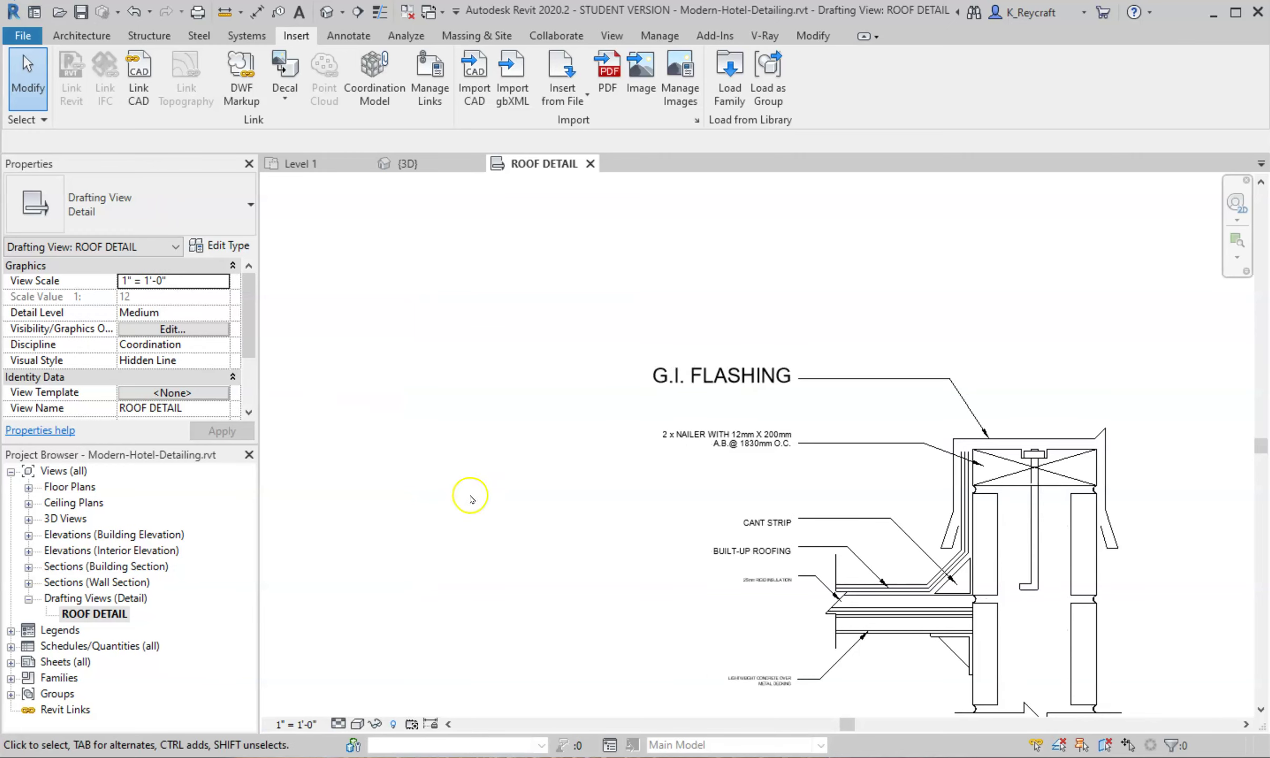
scroll(830, 555, "up", 2)
scroll(830, 552, "down", 1)
middle_click_drag(830, 551, 741, 426)
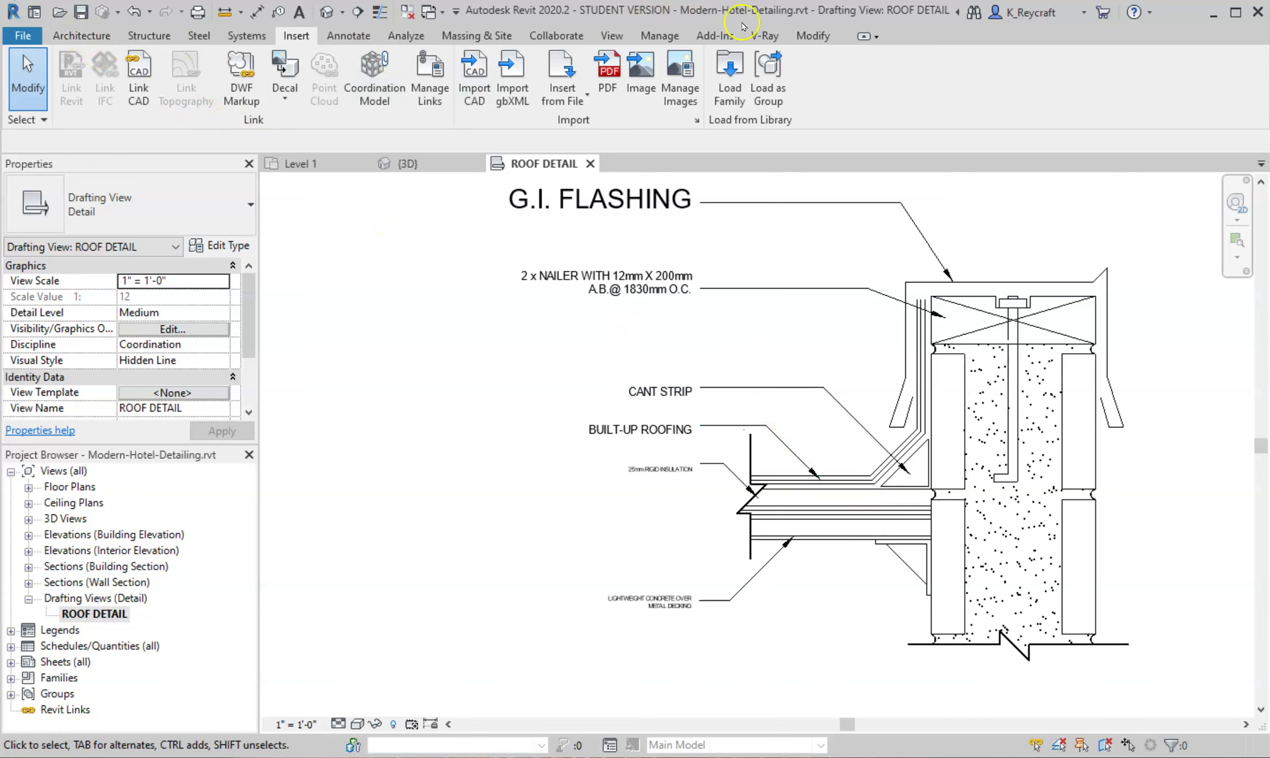
Match the nailer, CANT STRIP, BUILT-UP ROOFING, rigid insulation and lightweight concrete notes to the G.I. FLASHING note's text type.
left_click(814, 37)
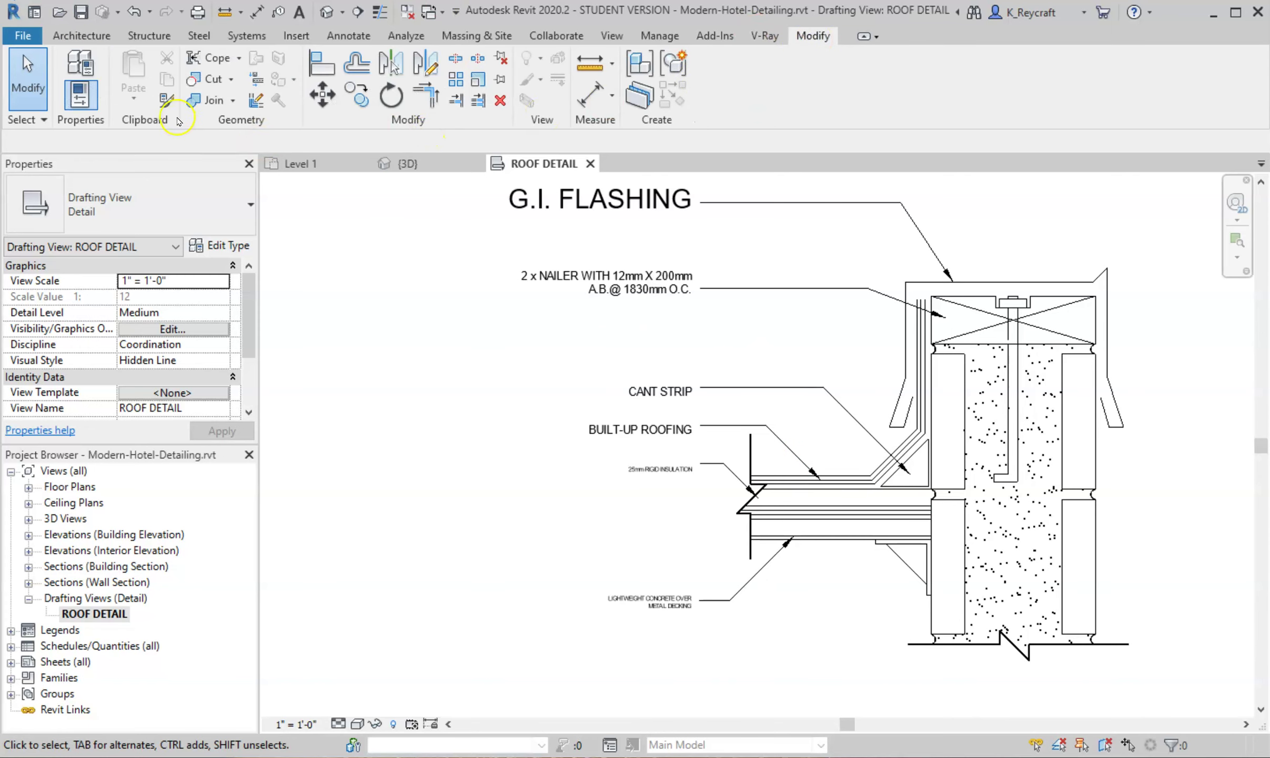
left_click(170, 101)
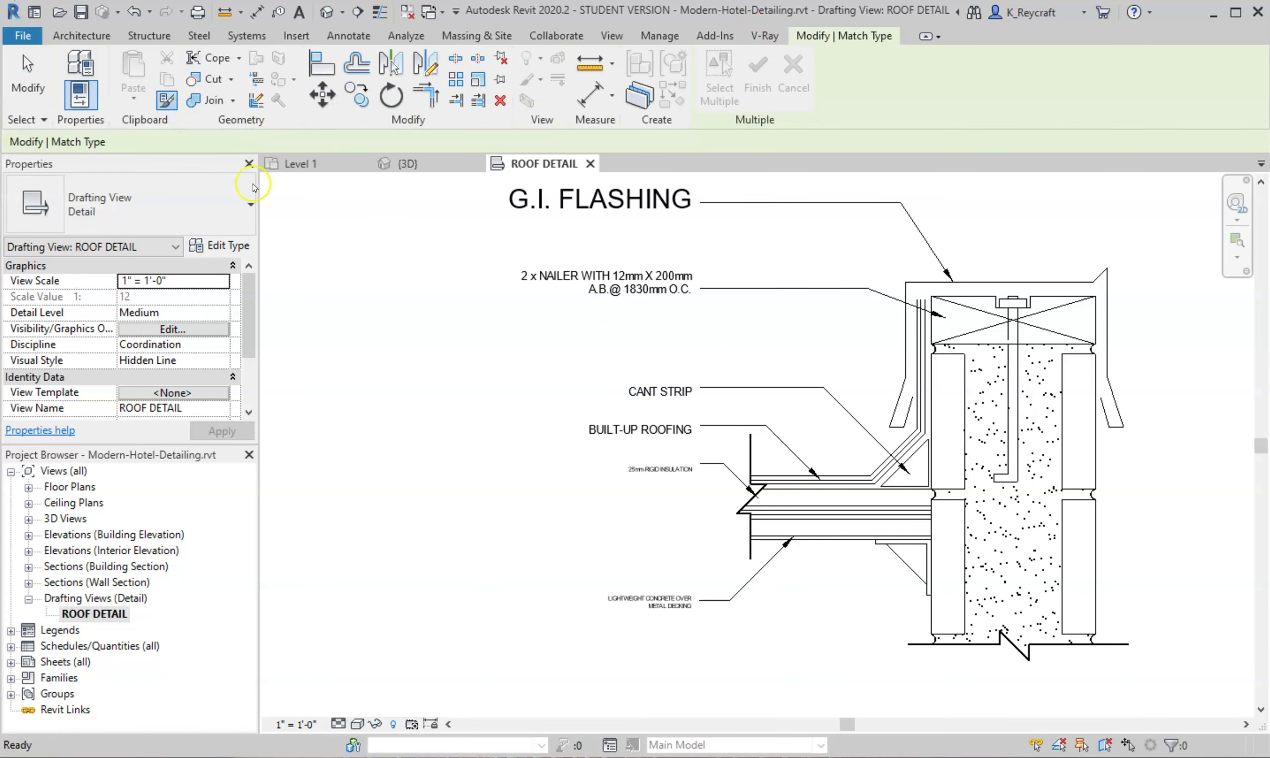
left_click(603, 214)
left_click(608, 281)
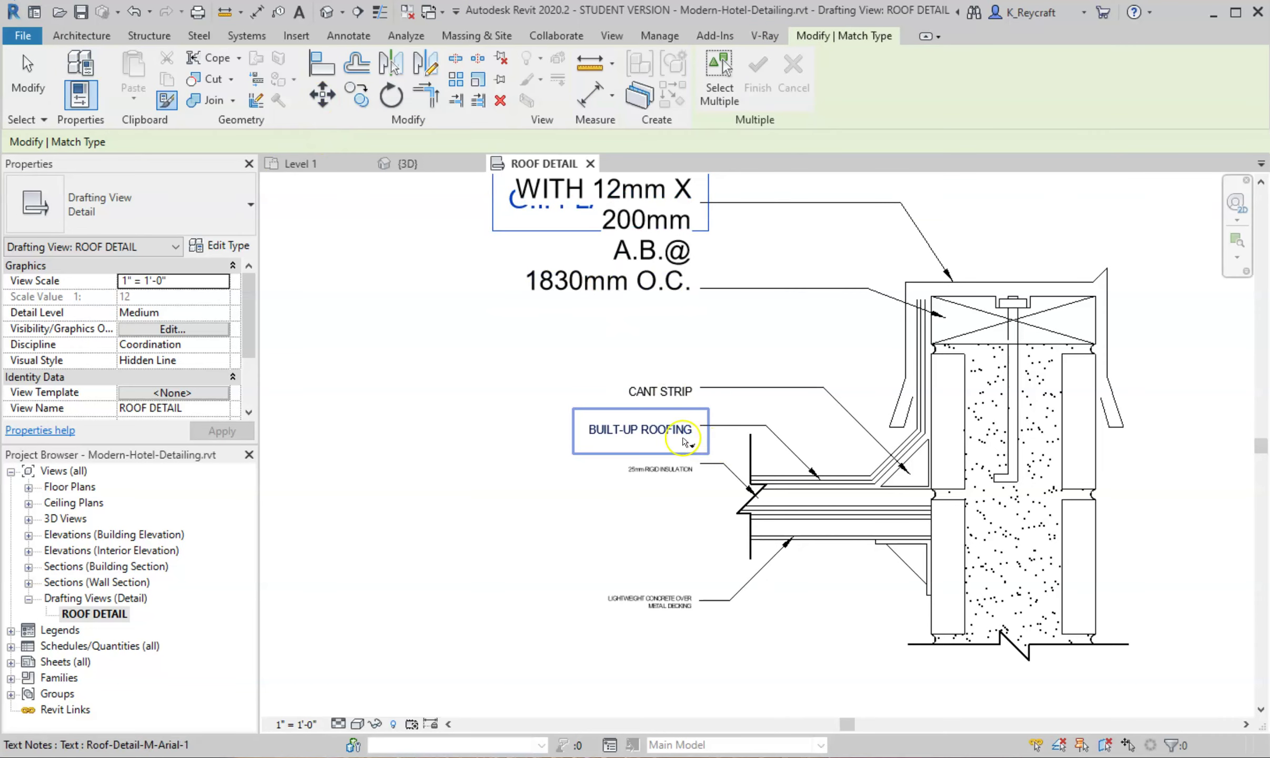
left_click(676, 394)
left_click(663, 430)
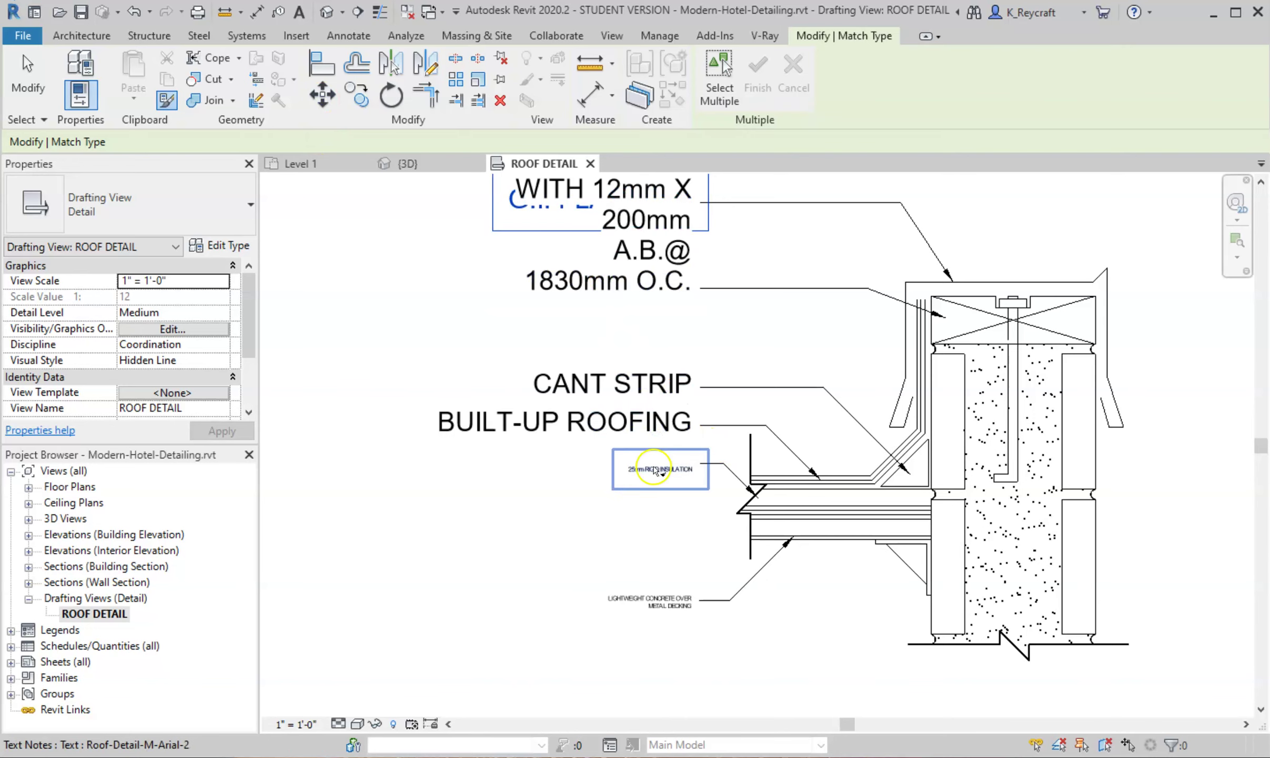
left_click(655, 470)
left_click(651, 600)
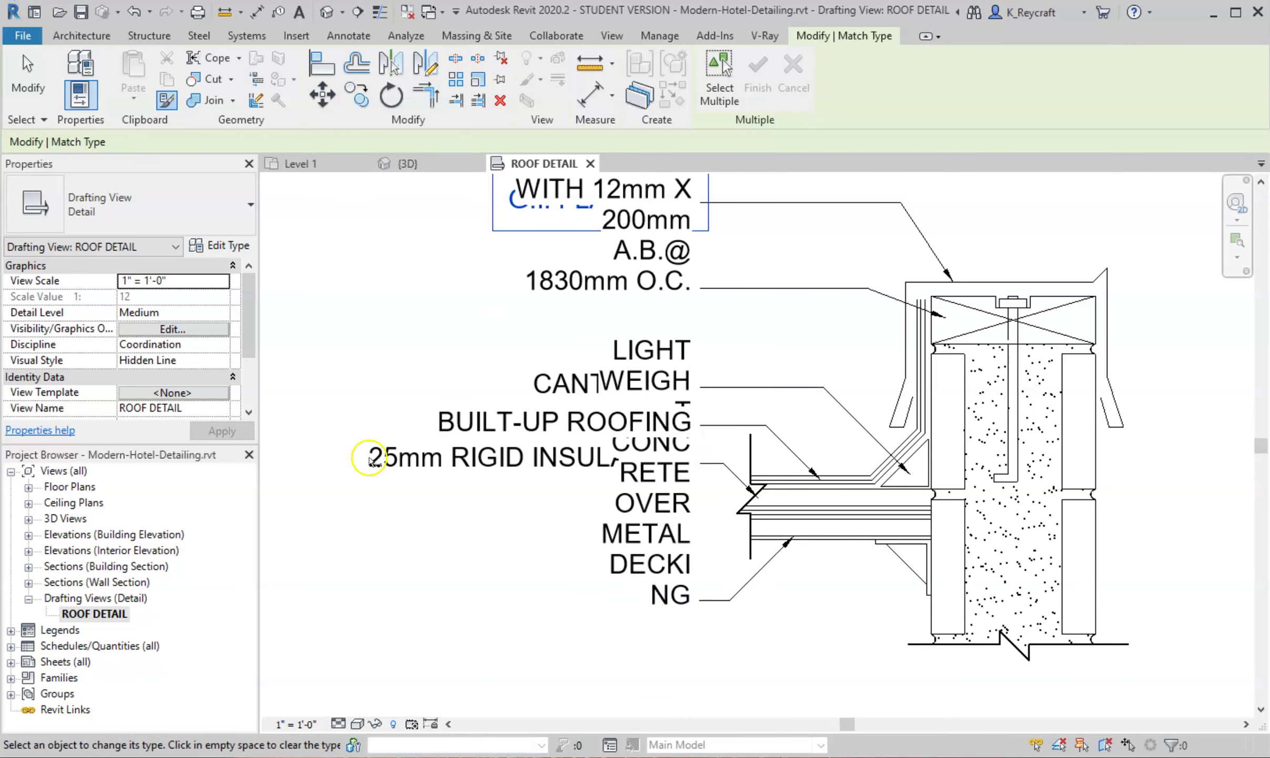
scroll(643, 592, "down", 2)
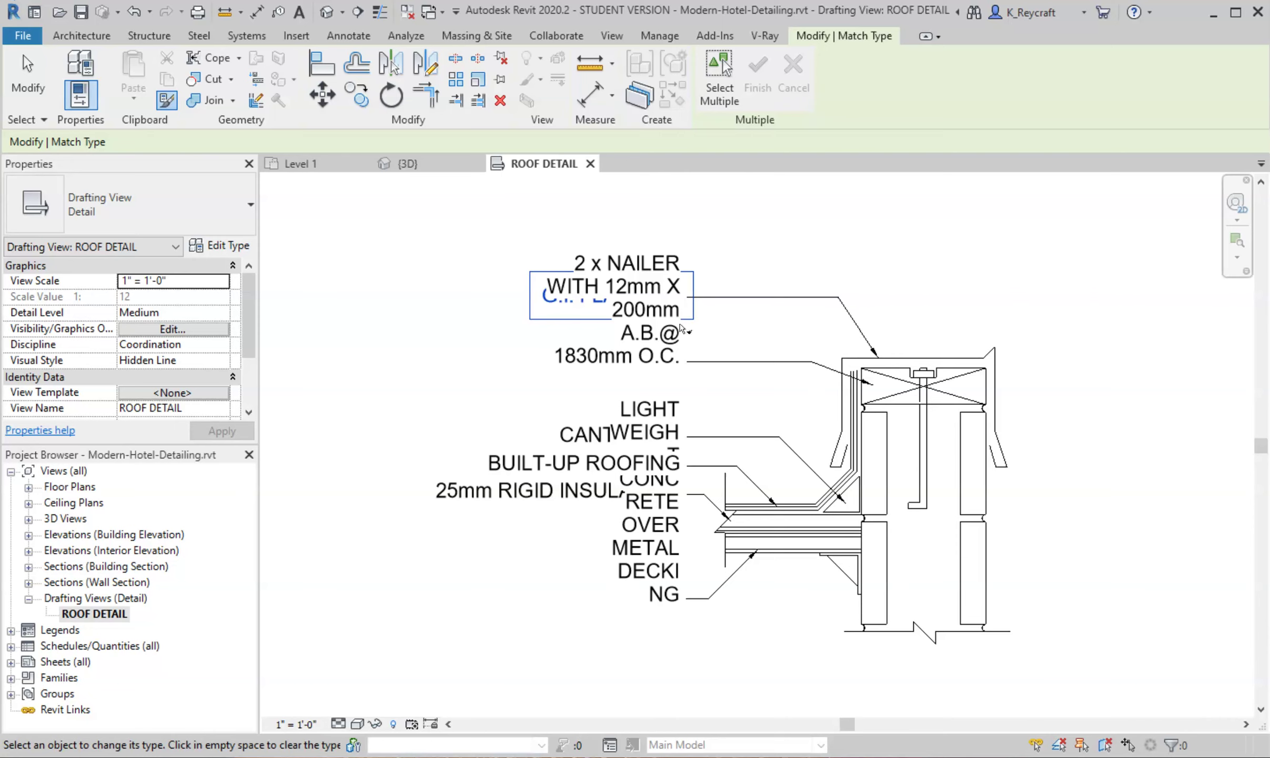
key("Escape")
key("Escape")
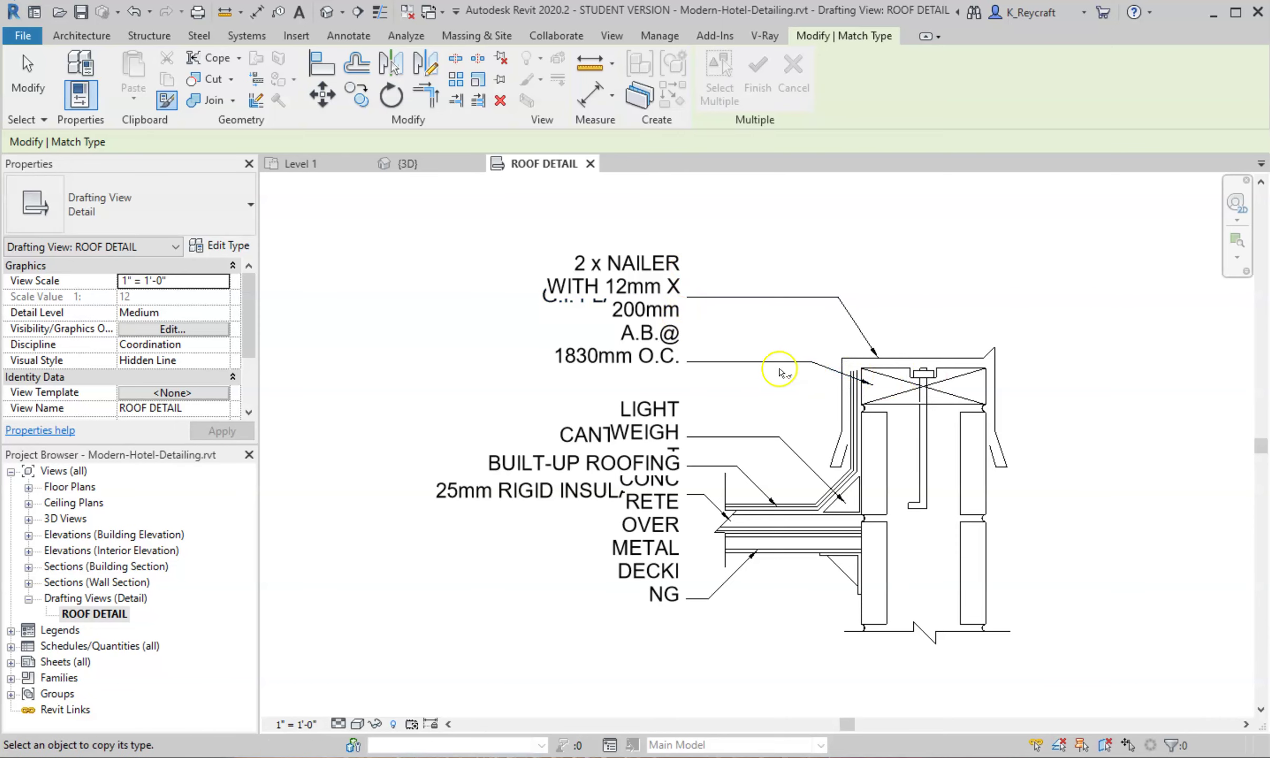
Widen the nailer and lightweight concrete notes so that each wraps onto two lines.
left_click(614, 332)
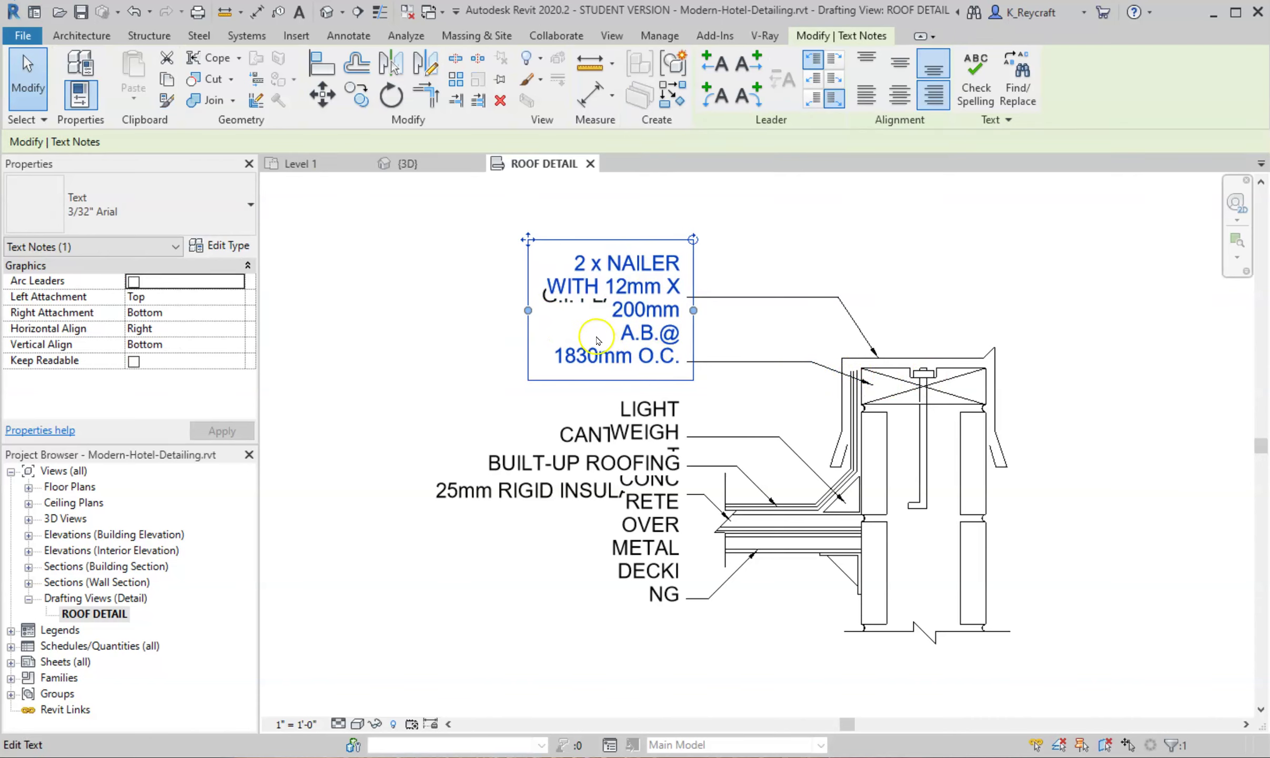
left_click_drag(529, 310, 338, 308)
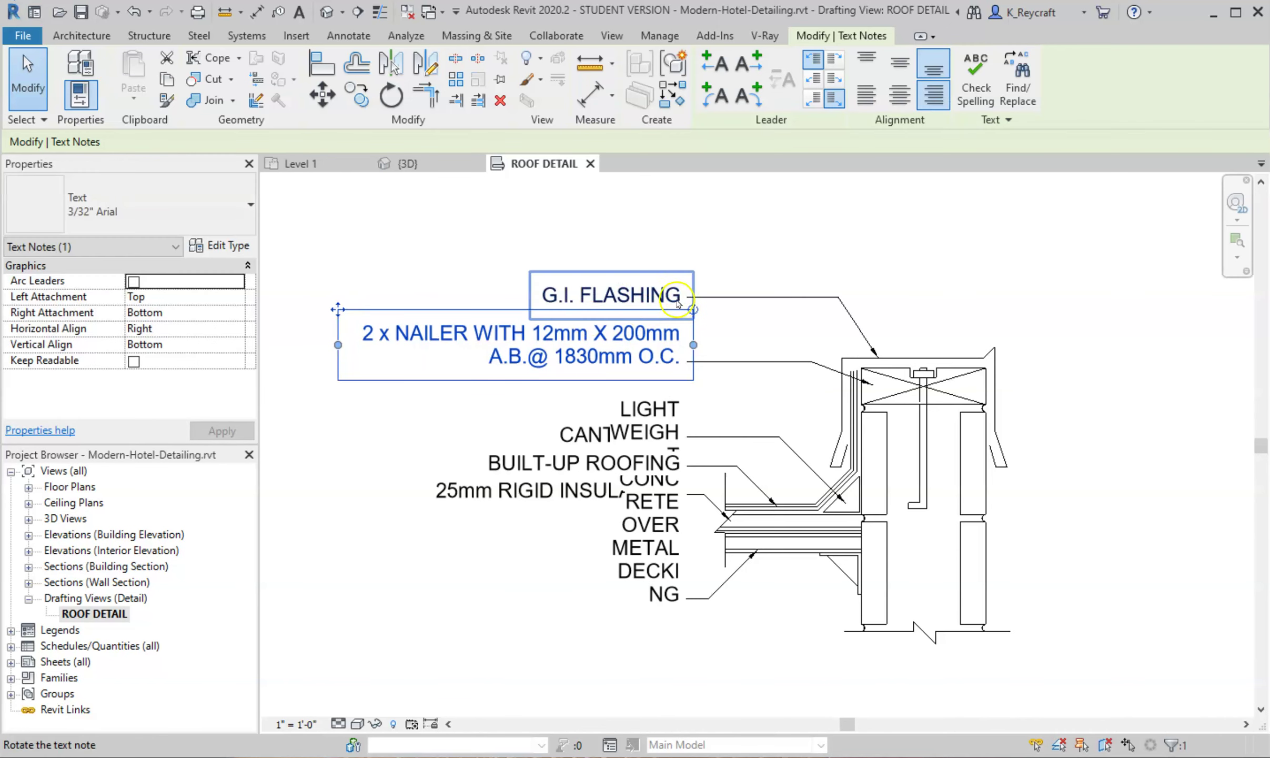
left_click(647, 432)
left_click_drag(596, 501, 317, 491)
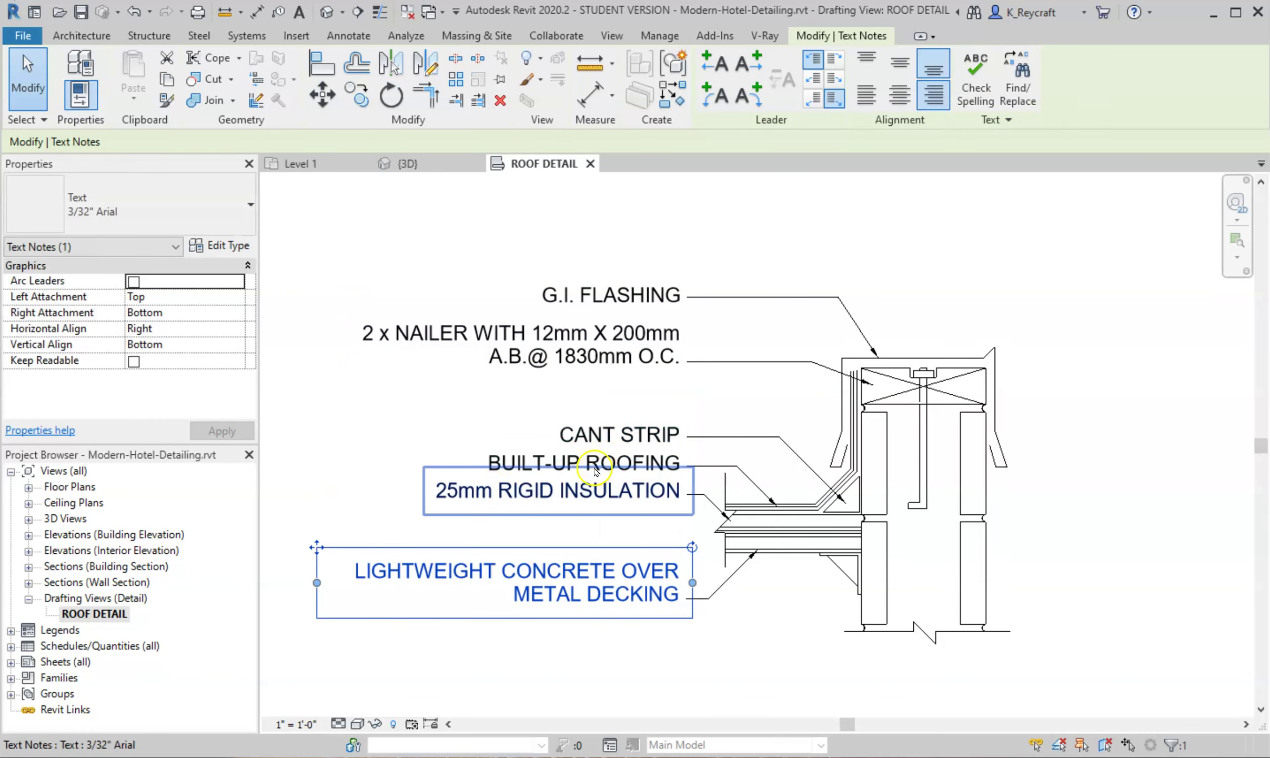
Move the CANT STRIP and BUILT-UP ROOFING notes up and the 25mm RIGID INSULATION note slightly down to even out their spacing.
scroll(648, 446, "up", 2)
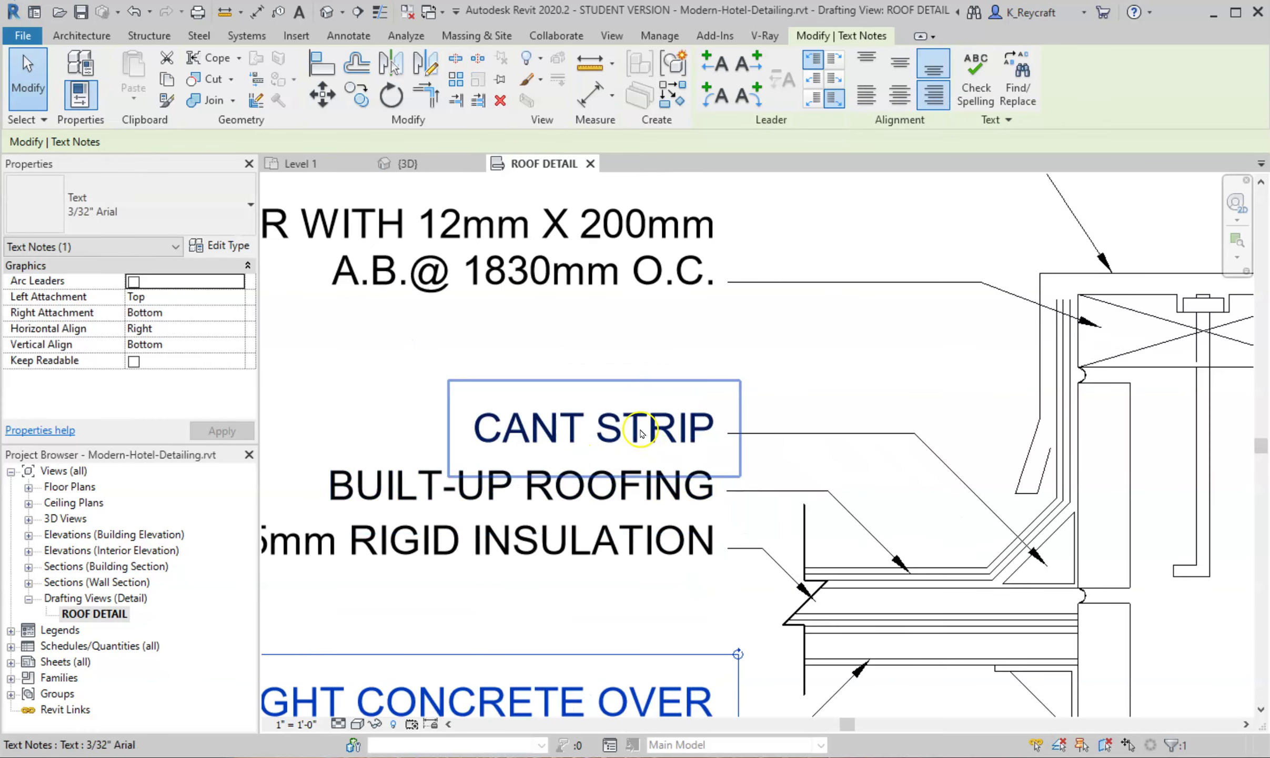
scroll(613, 569, "down", 1)
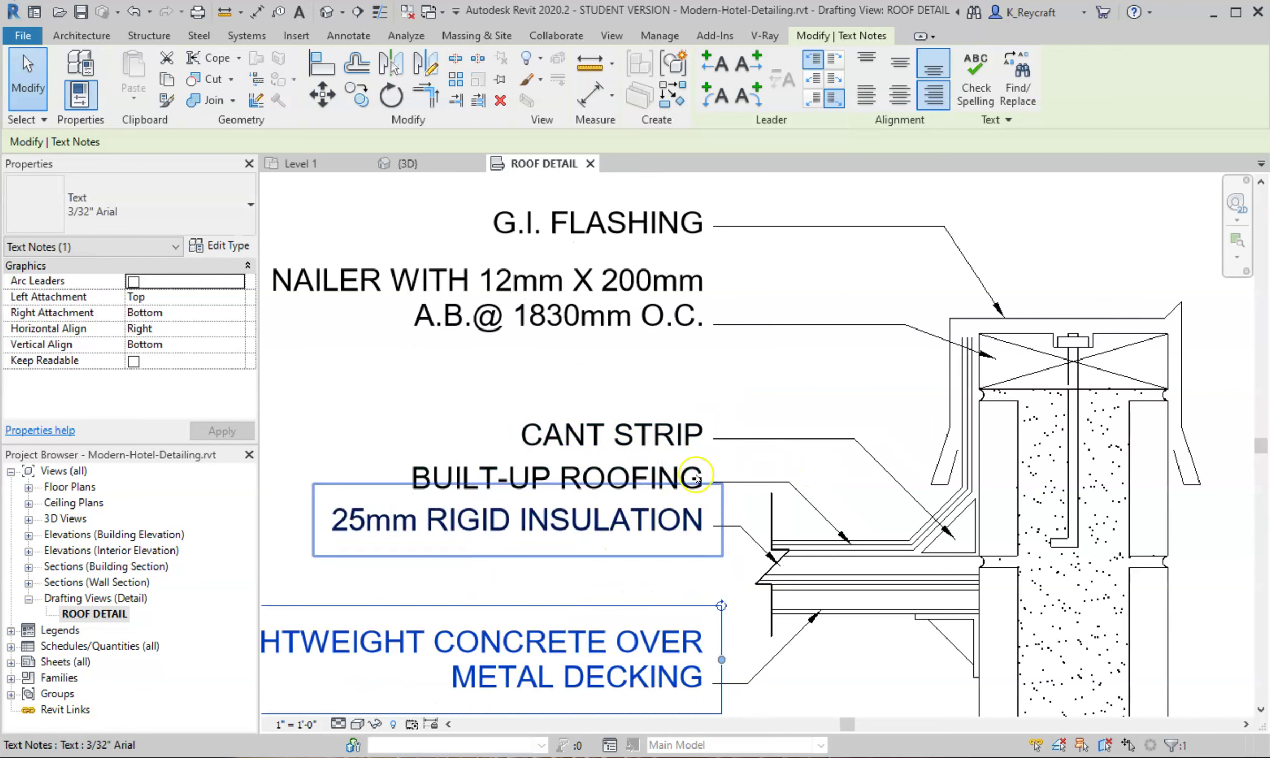
left_click(573, 426)
left_click_drag(503, 406, 500, 365)
left_click(438, 458)
left_click_drag(399, 443, 399, 432)
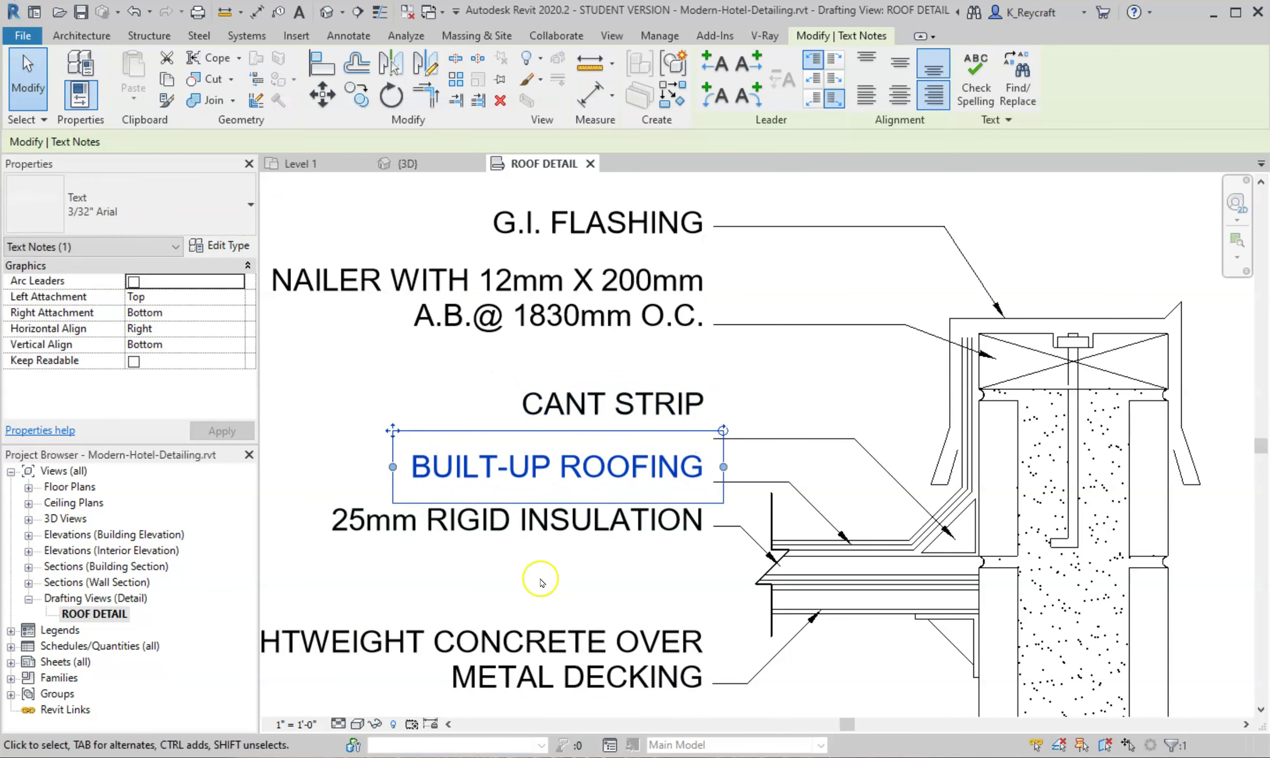
left_click(558, 582)
left_click(314, 487)
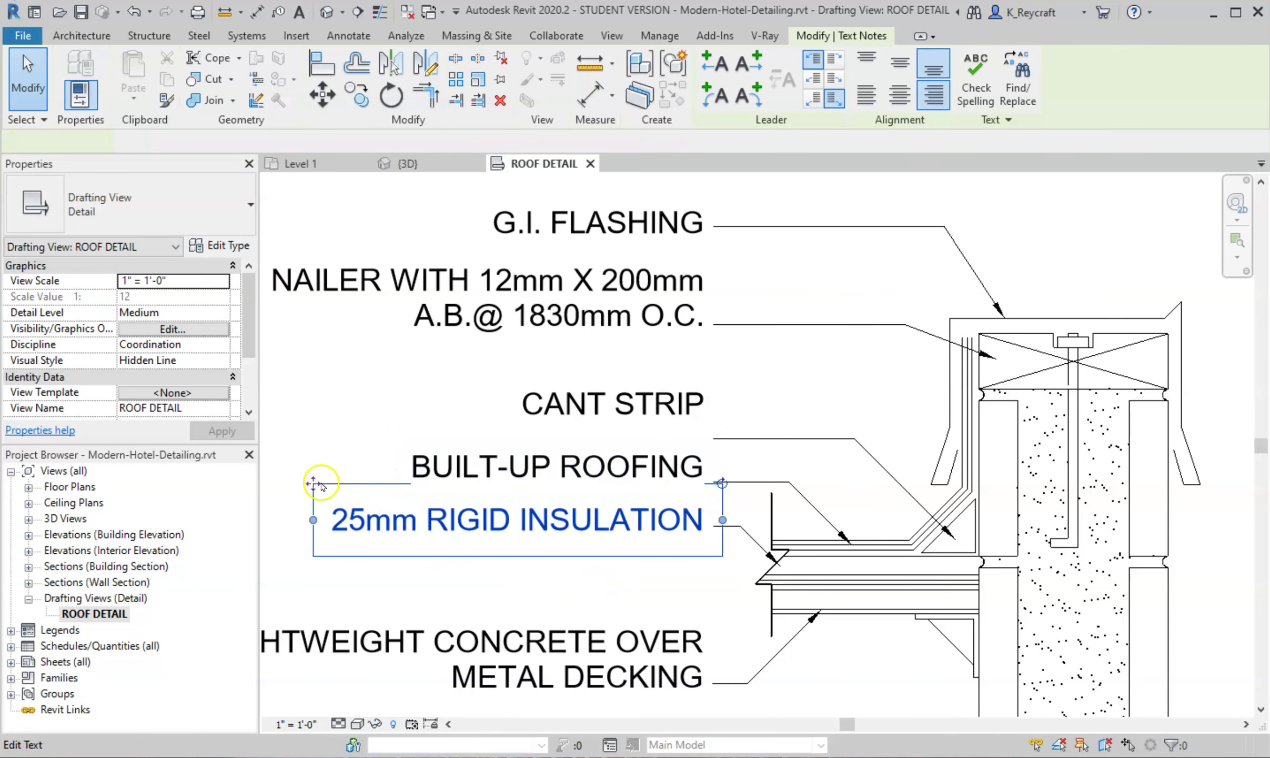
left_click_drag(313, 483, 314, 491)
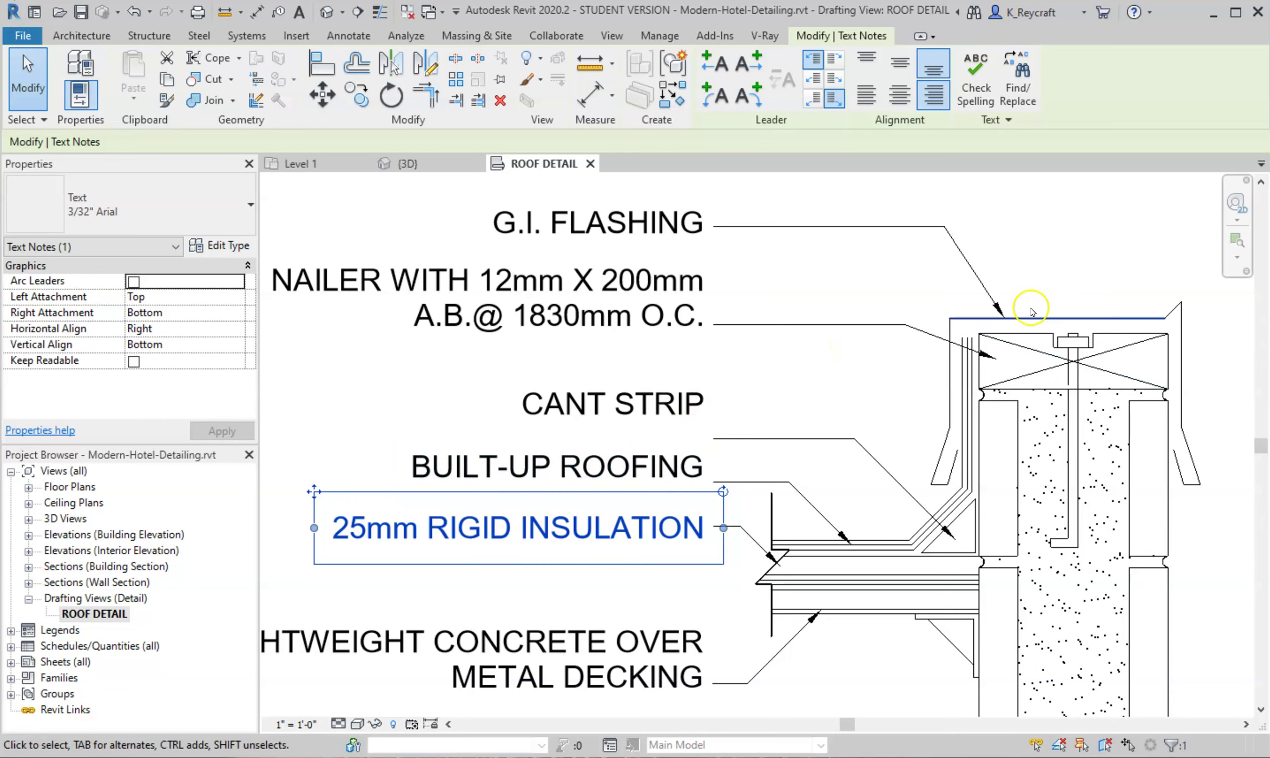
Delete the imported leader lines of the G.I. FLASHING, nailer and CANT STRIP notes.
scroll(1013, 297, "up", 2)
scroll(914, 266, "down", 3)
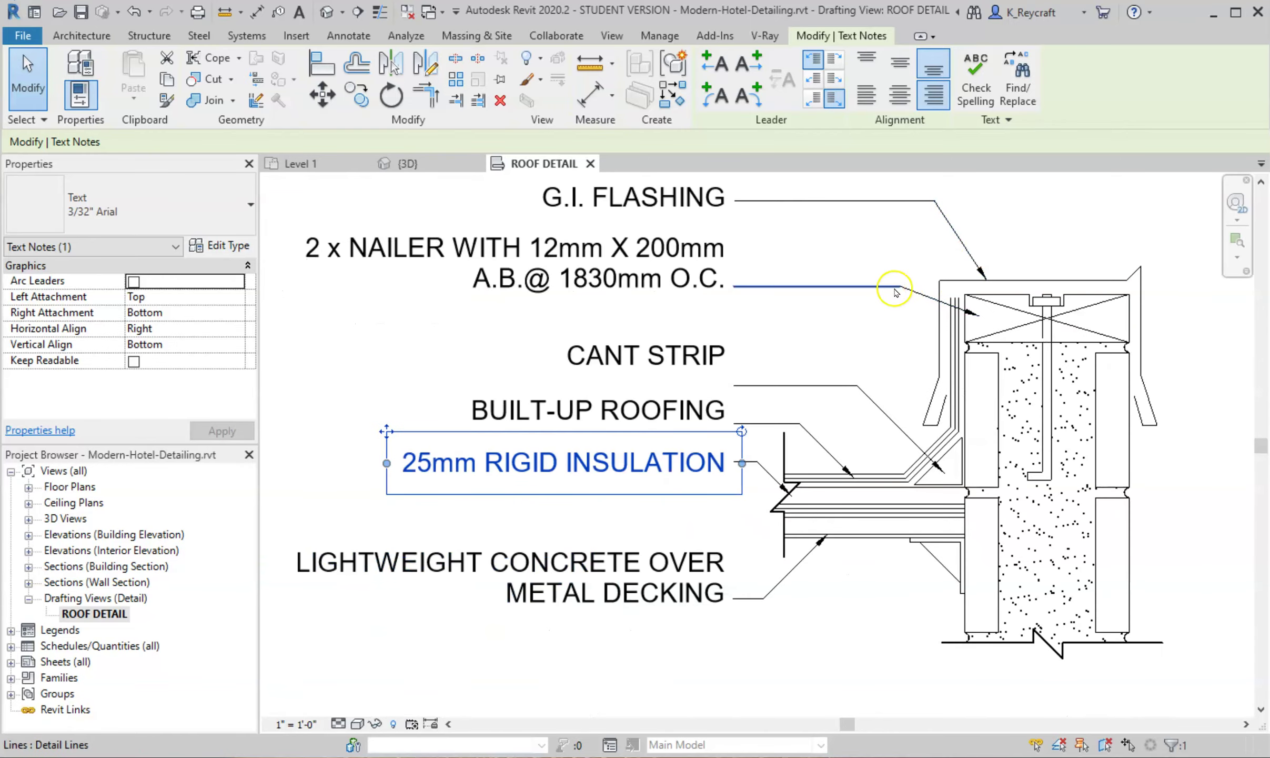
left_click_drag(868, 418, 807, 192)
key("Delete")
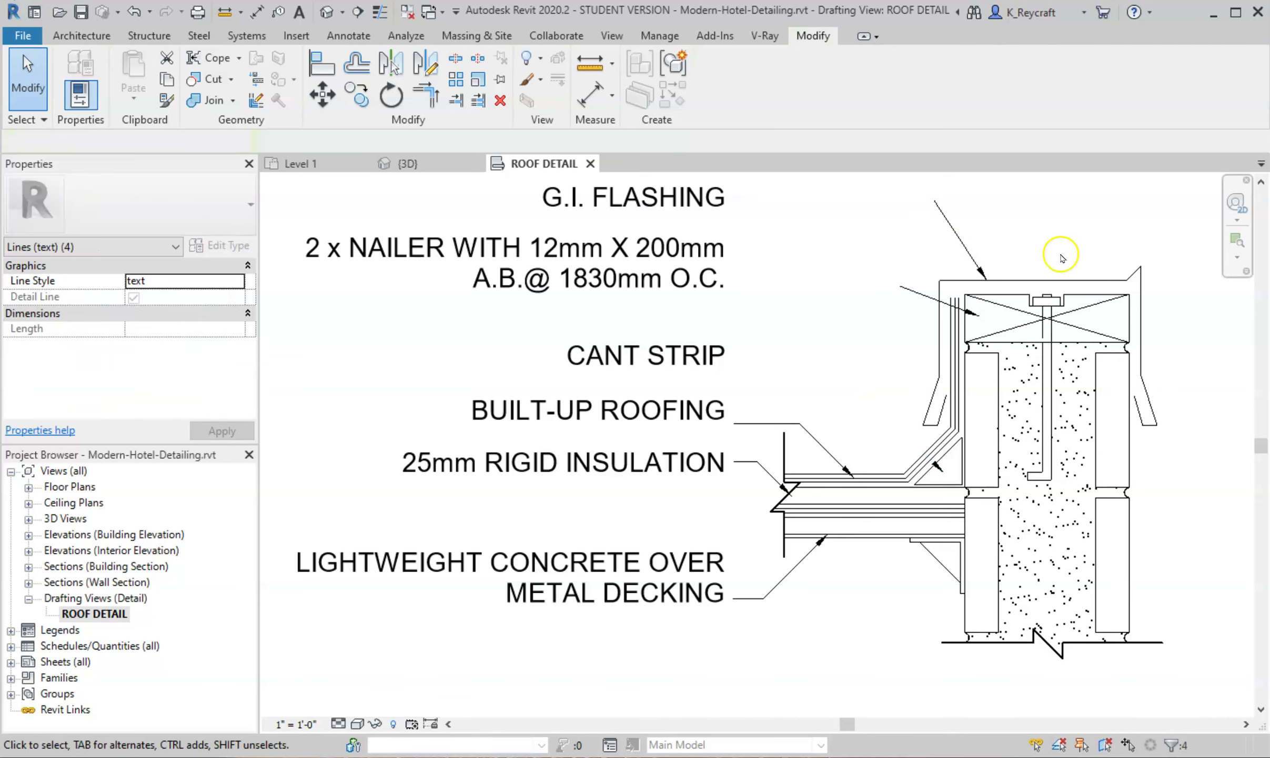
left_click(918, 292)
key("Delete")
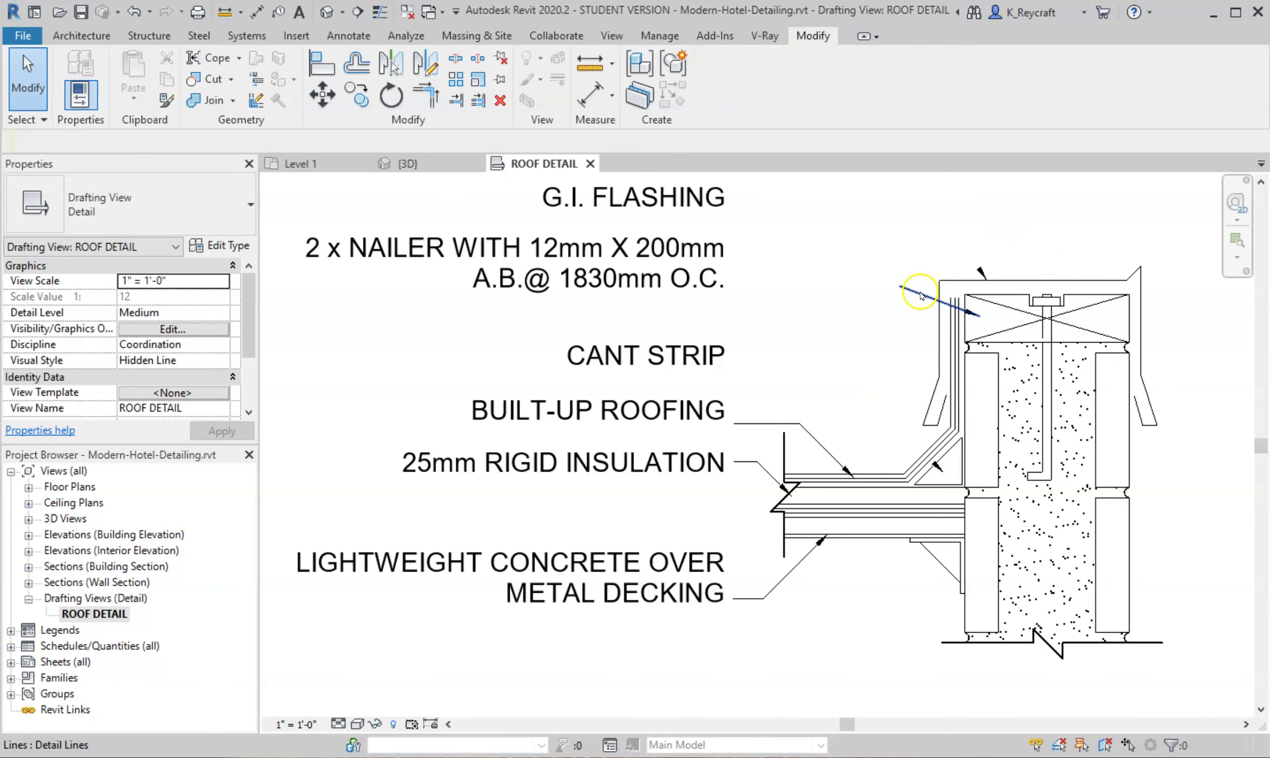
Delete the imported leader lines of the BUILT-UP ROOFING, 25mm RIGID INSULATION and lightweight concrete notes.
left_click(809, 435)
key("Delete")
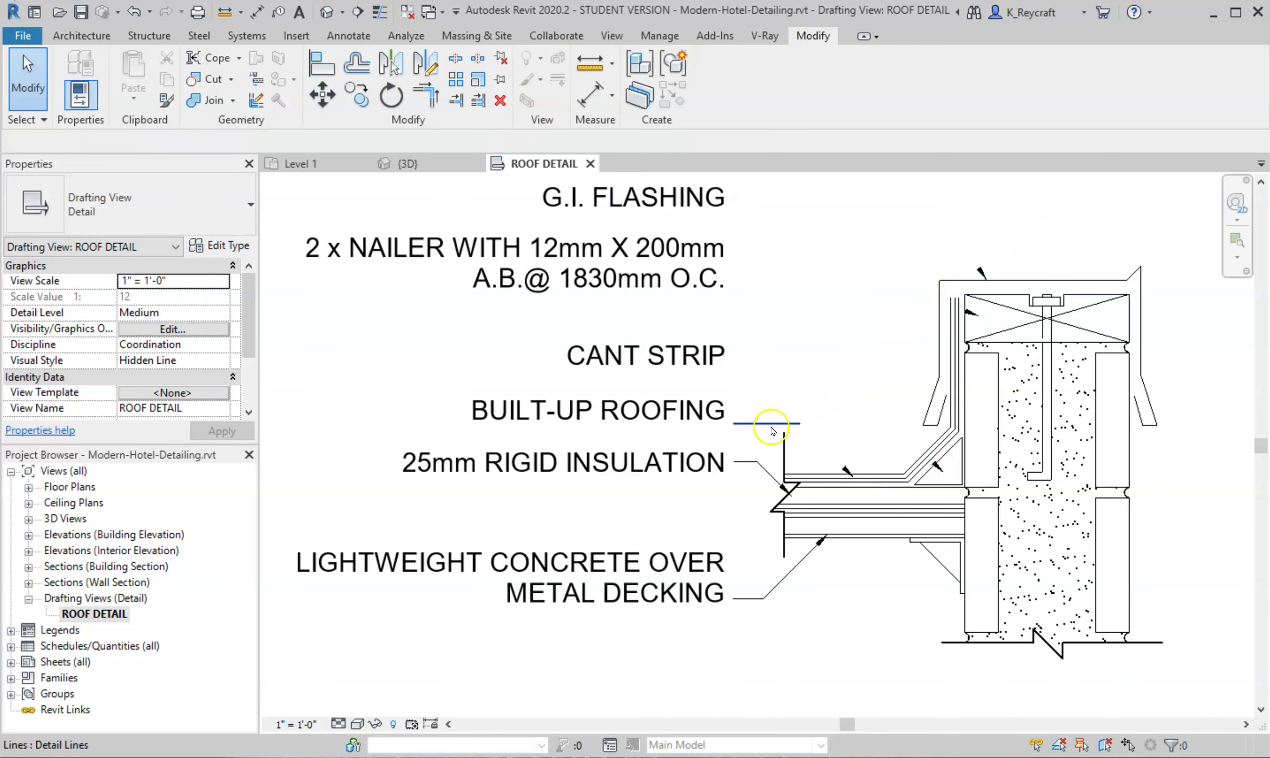
left_click(756, 467)
key("Delete")
left_click(756, 467)
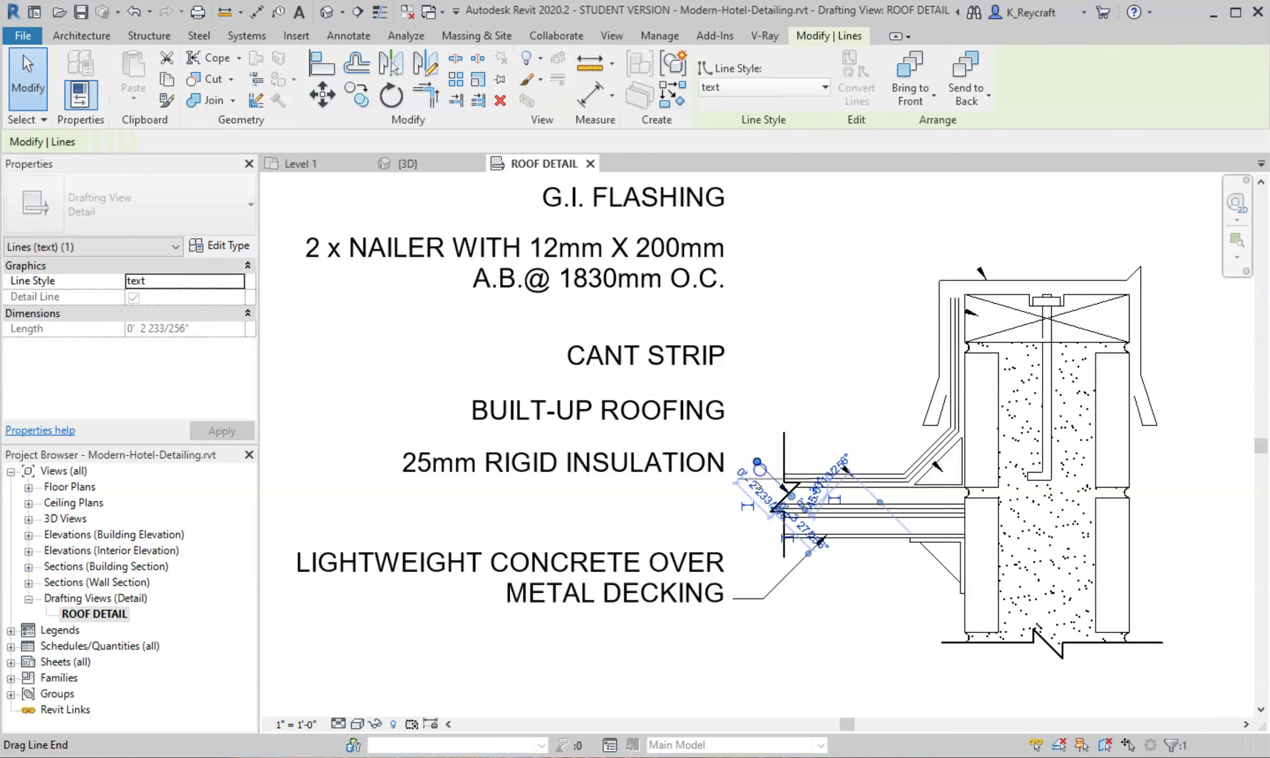
key("Delete")
left_click(771, 599)
key("Delete")
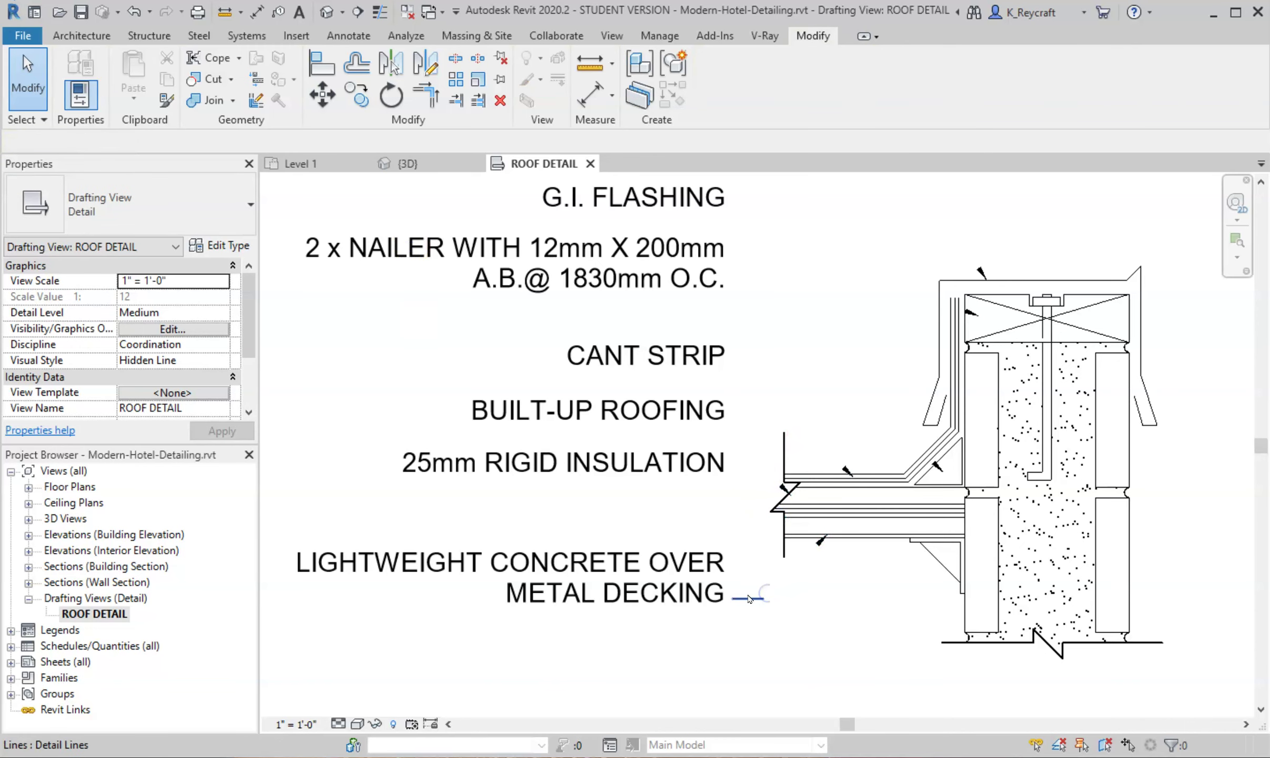
left_click(752, 599)
key("Delete")
Select all arrowhead filled regions of the same type visible in the view and delete them.
scroll(821, 558, "up", 4)
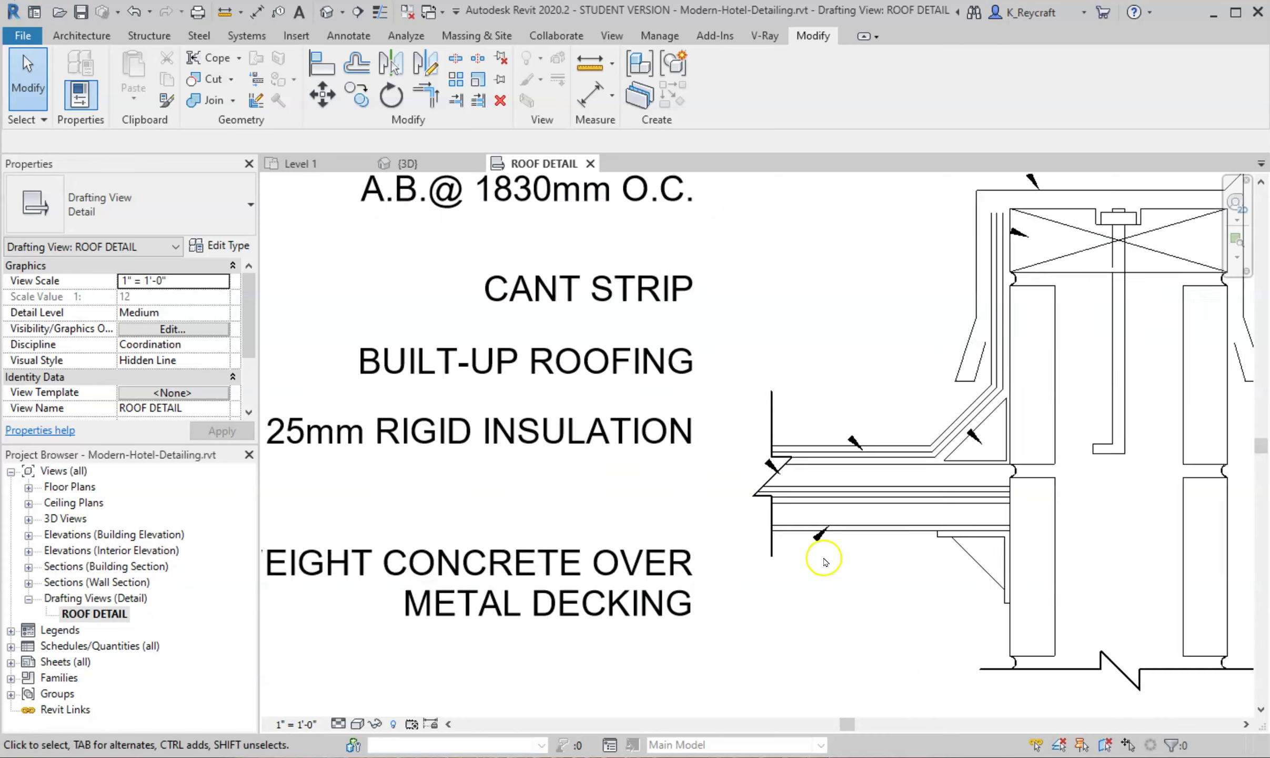
left_click(819, 517)
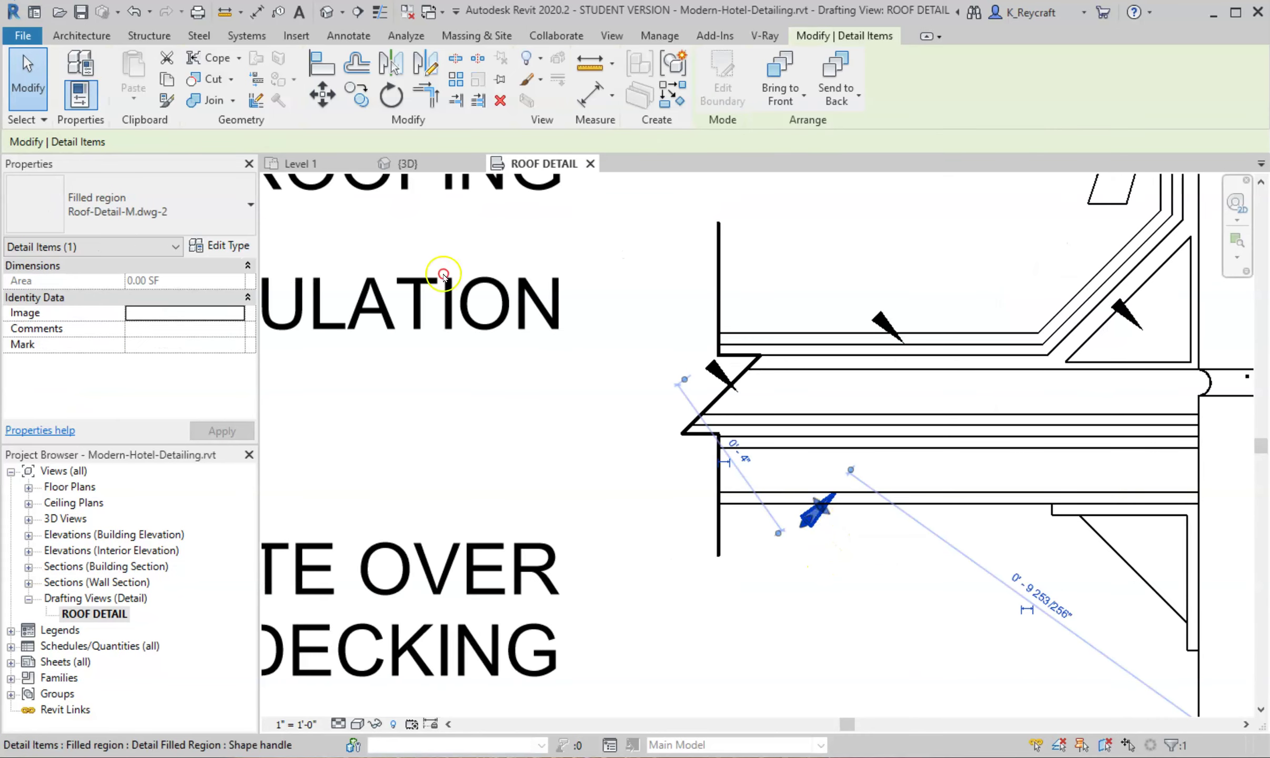
right_click(817, 517)
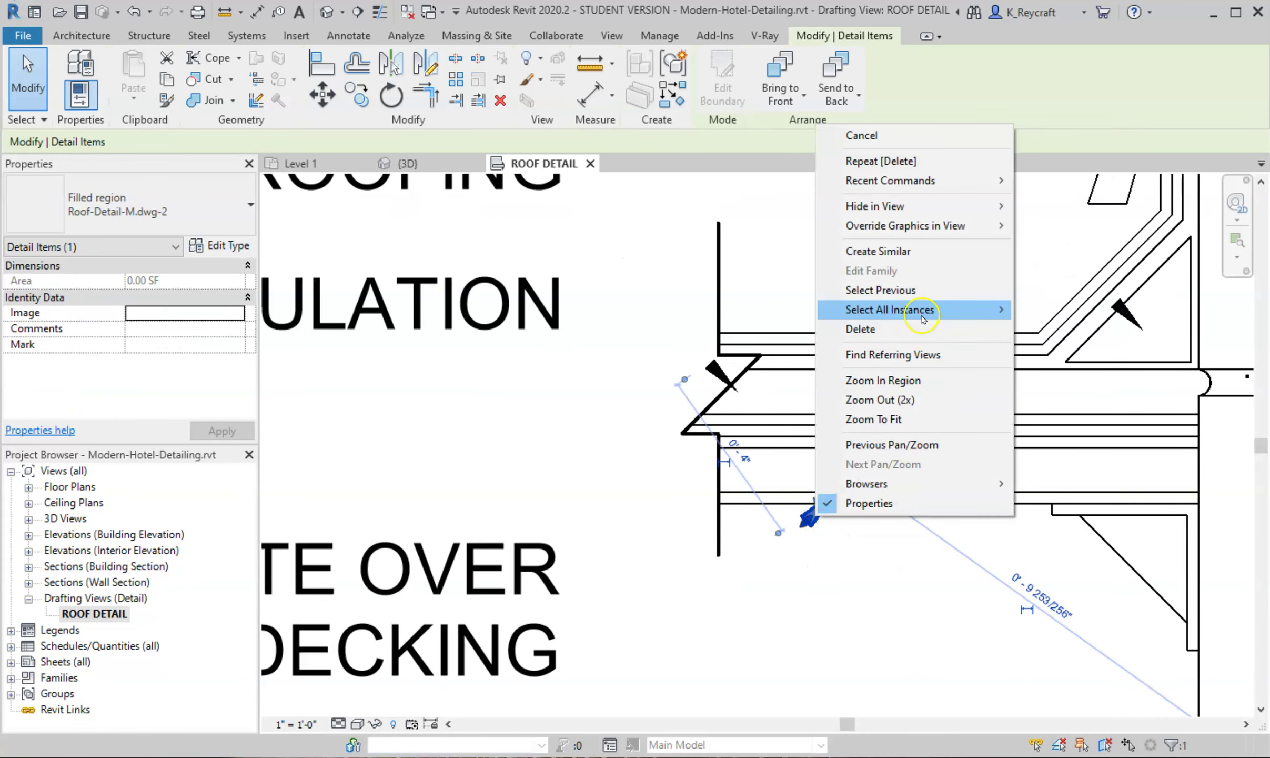
mouse_move(932, 310)
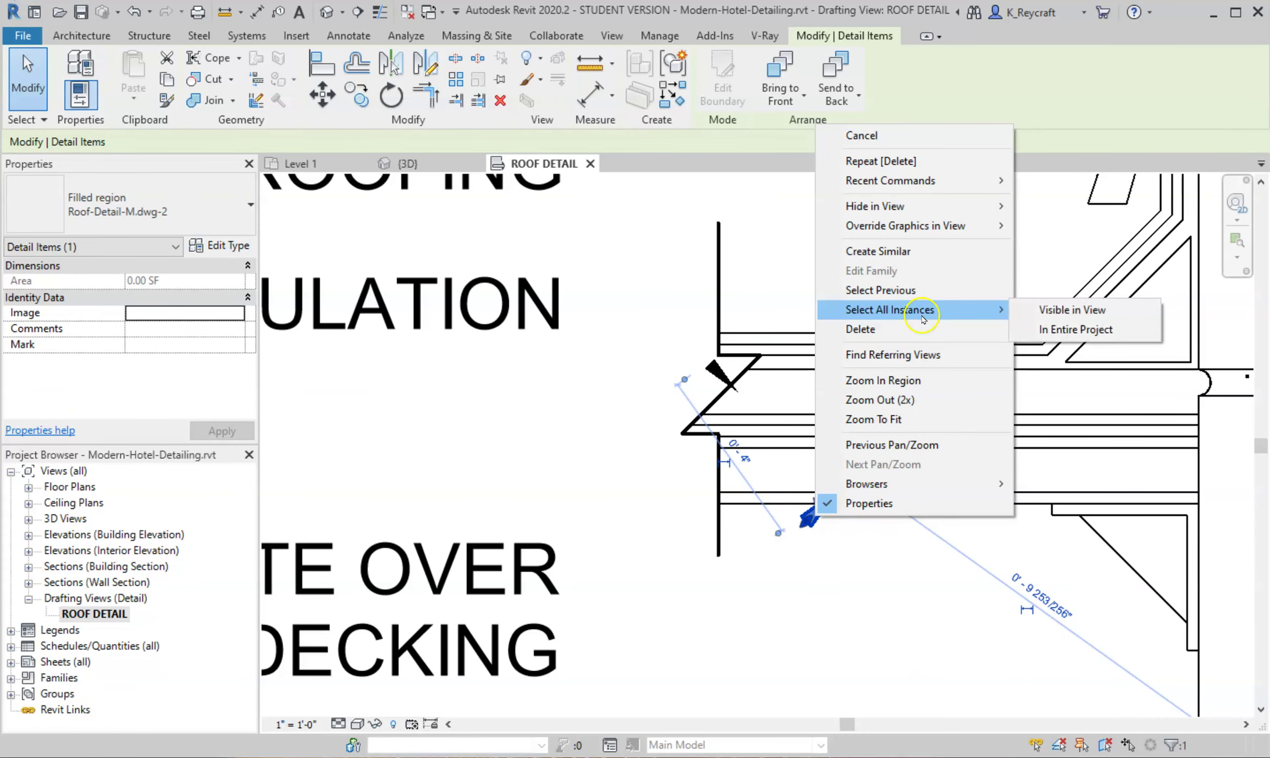
left_click(1055, 314)
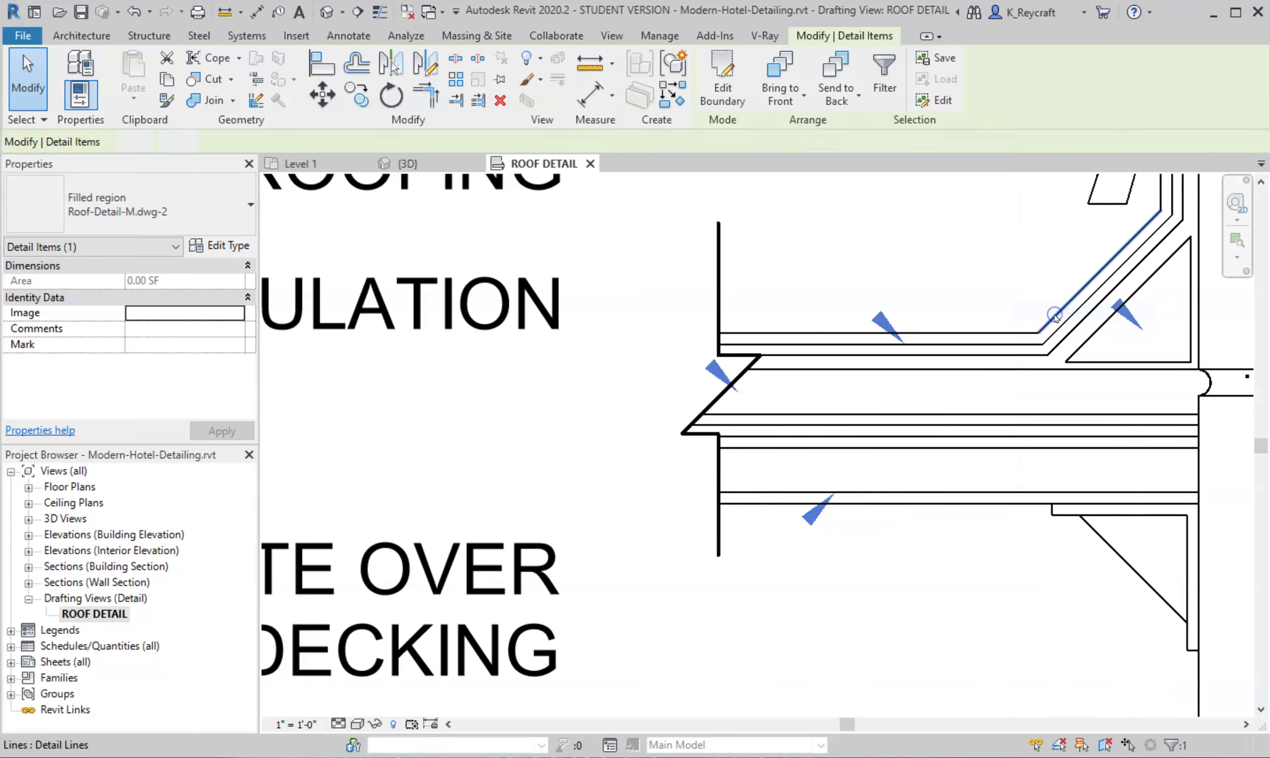
left_click(926, 574)
scroll(889, 621, "down", 5)
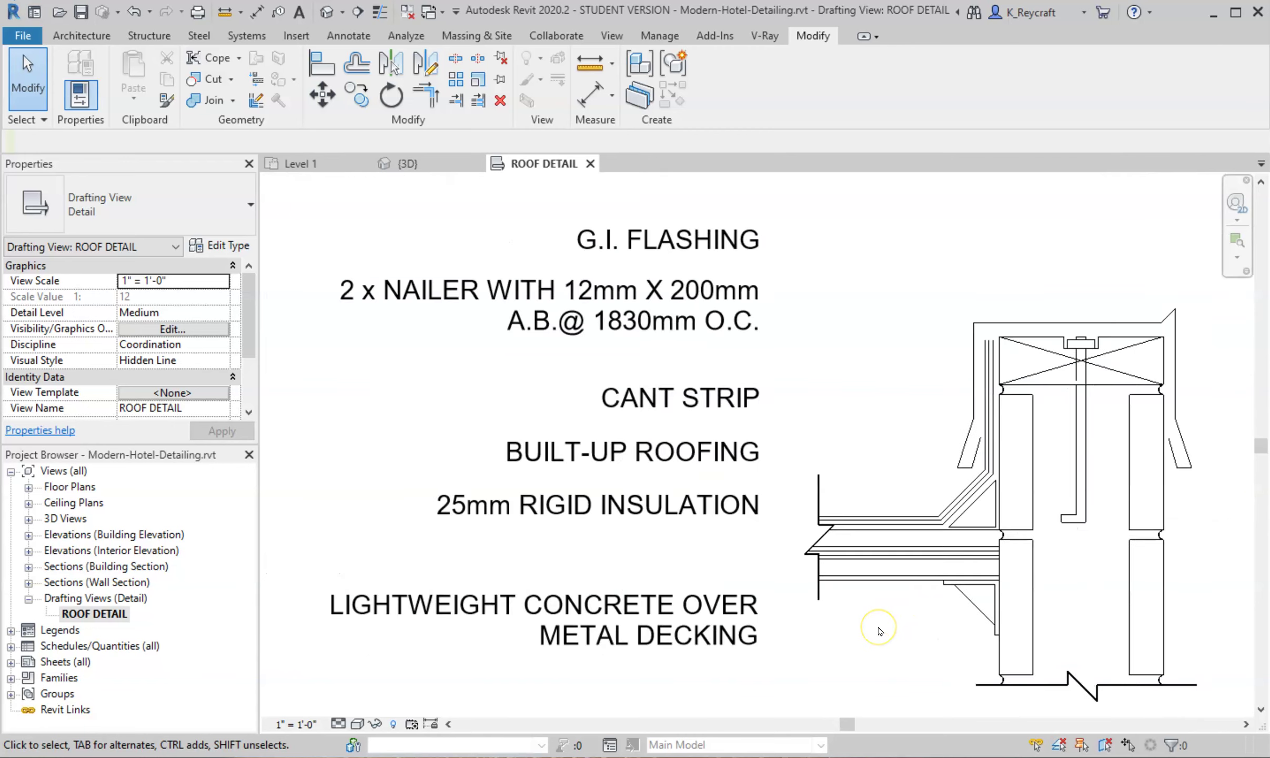
Add a right-side straight leader to the G.I. FLASHING note, pointing at the flashing's top edge, with its elbow level with the text.
scroll(879, 630, "up", 1)
middle_click_drag(878, 628, 906, 653)
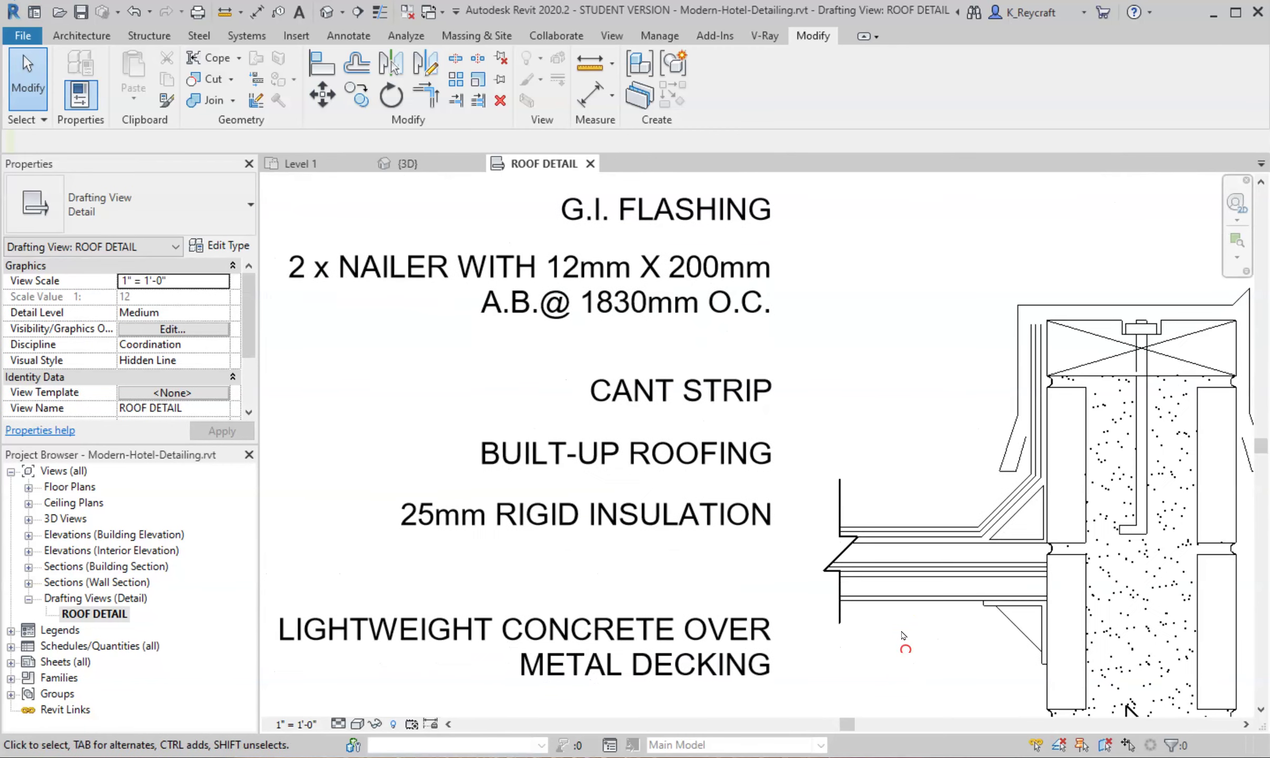
scroll(902, 638, "down", 1)
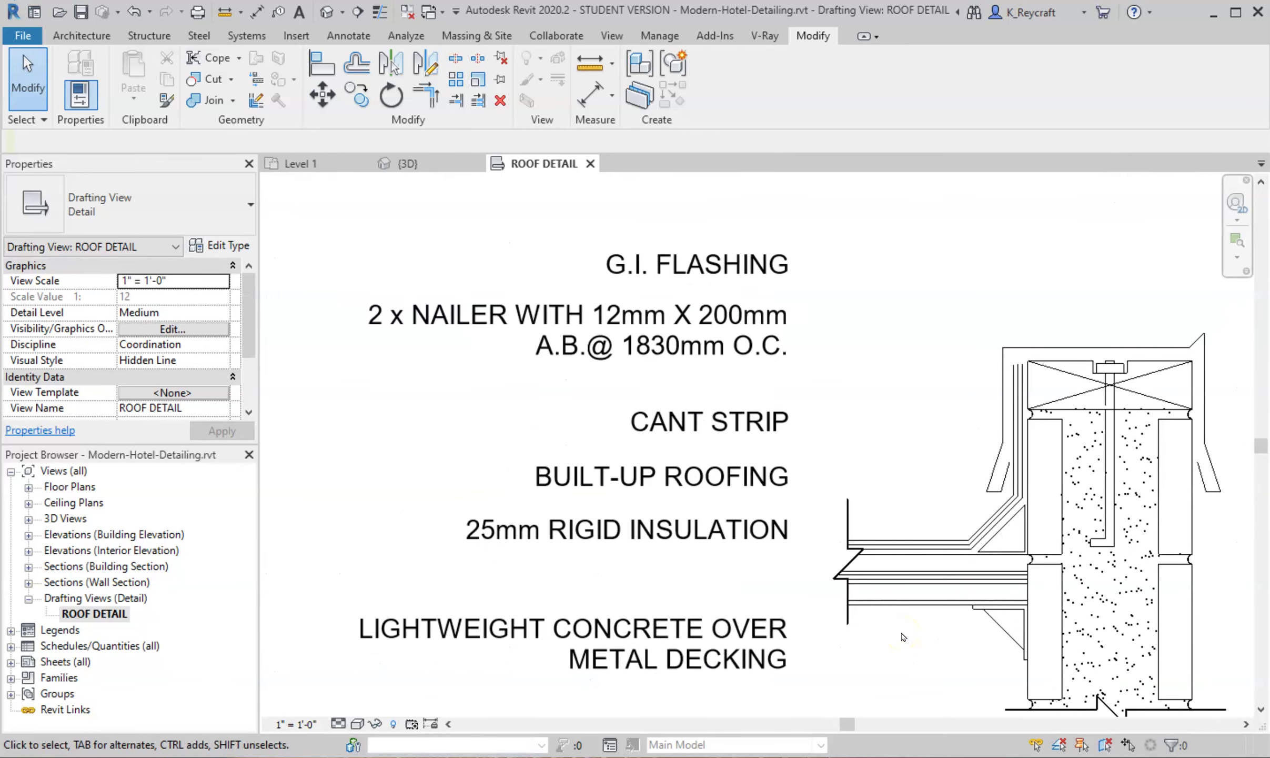
left_click(740, 276)
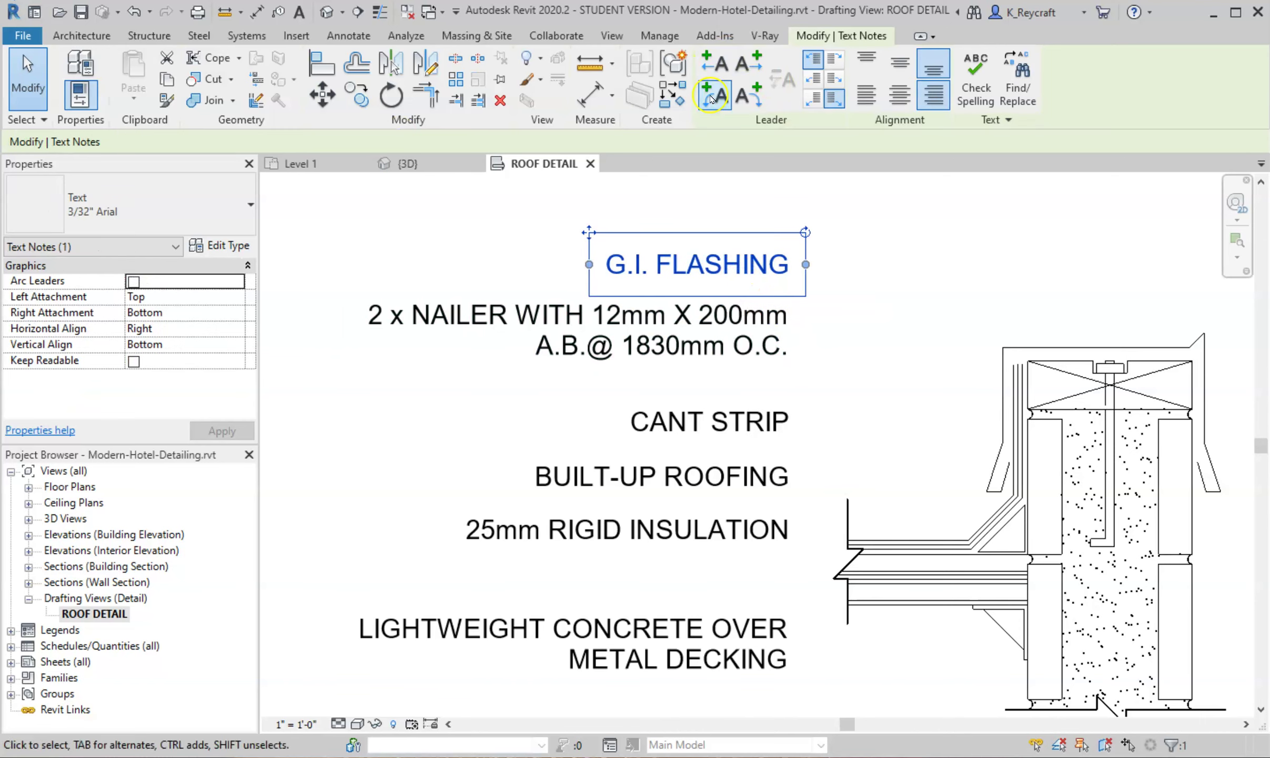
left_click(756, 67)
left_click(756, 66)
left_click_drag(1008, 264, 1093, 345)
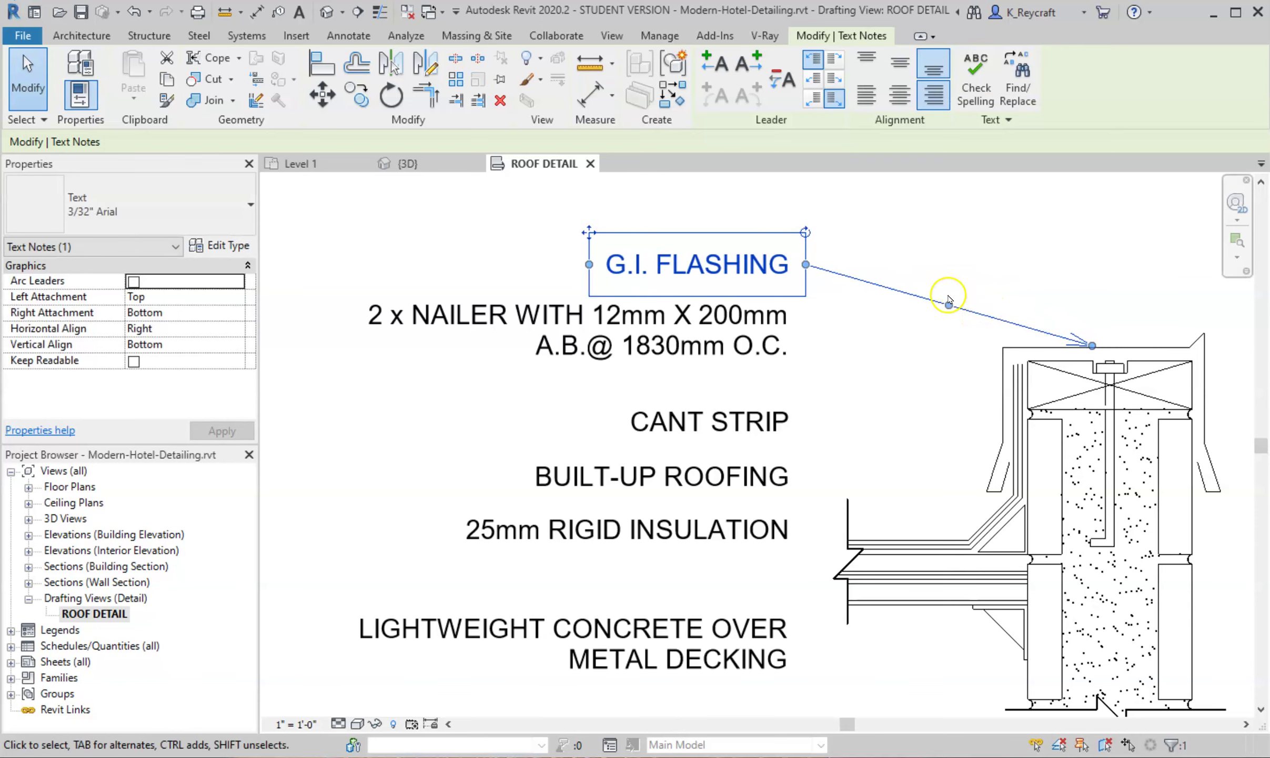
left_click(945, 273)
left_click(944, 304)
left_click_drag(937, 304, 950, 268)
left_click(901, 360)
Add a right-side straight leader from the nailer note to the wood nailer, attach it at Top, and raise its elbow.
left_click(767, 337)
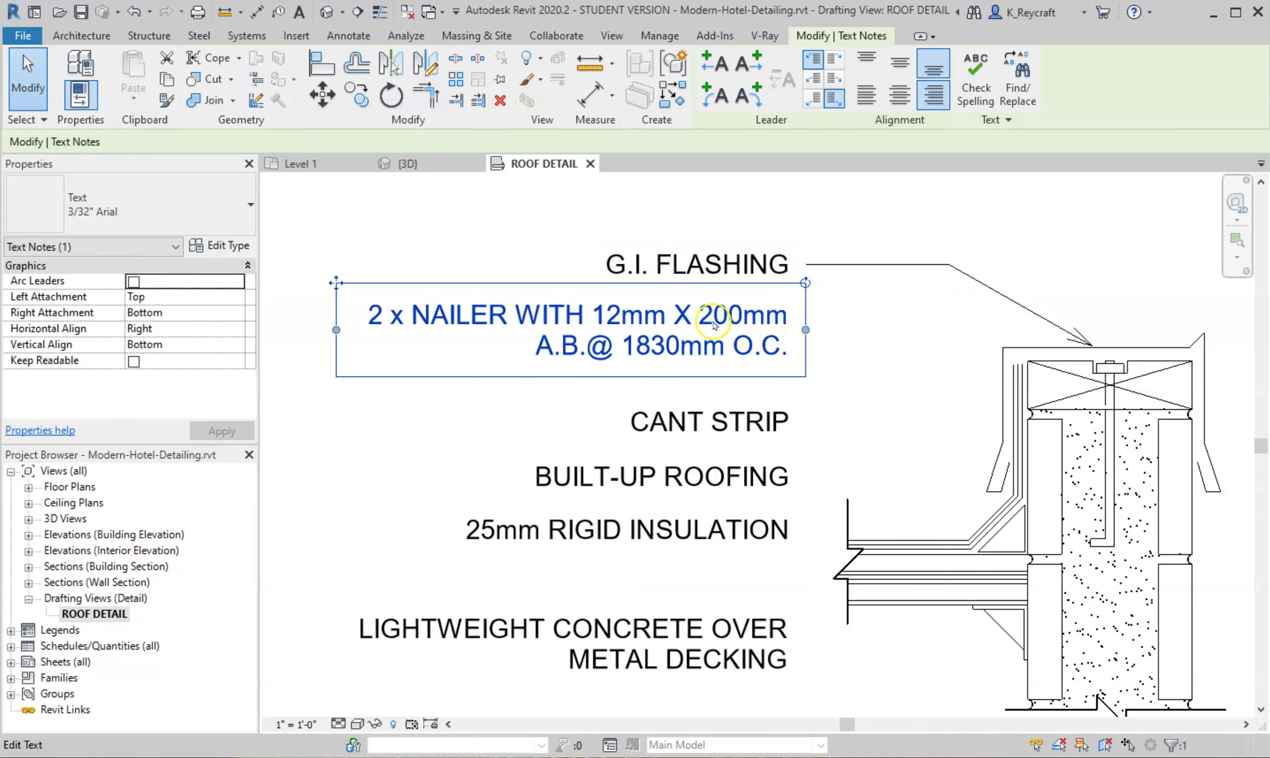
left_click(754, 64)
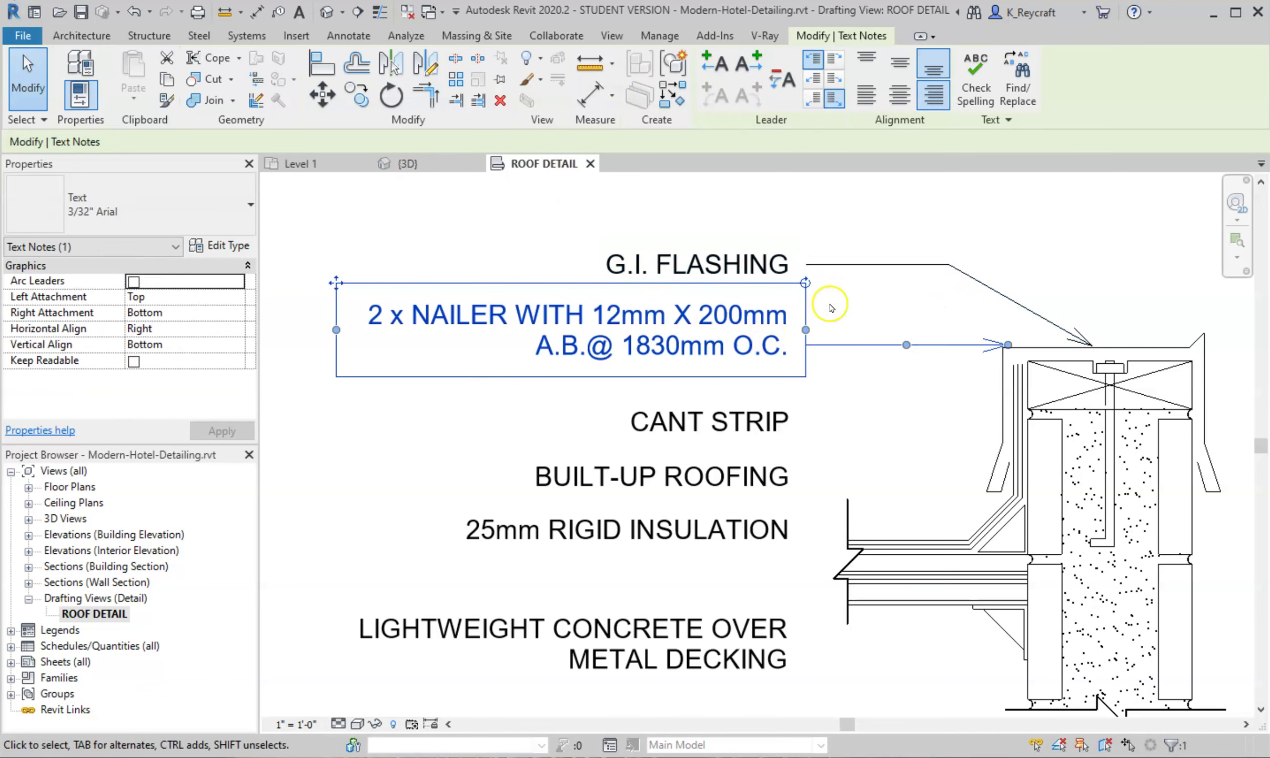
left_click_drag(1011, 345, 1058, 386)
left_click_drag(808, 341, 810, 344)
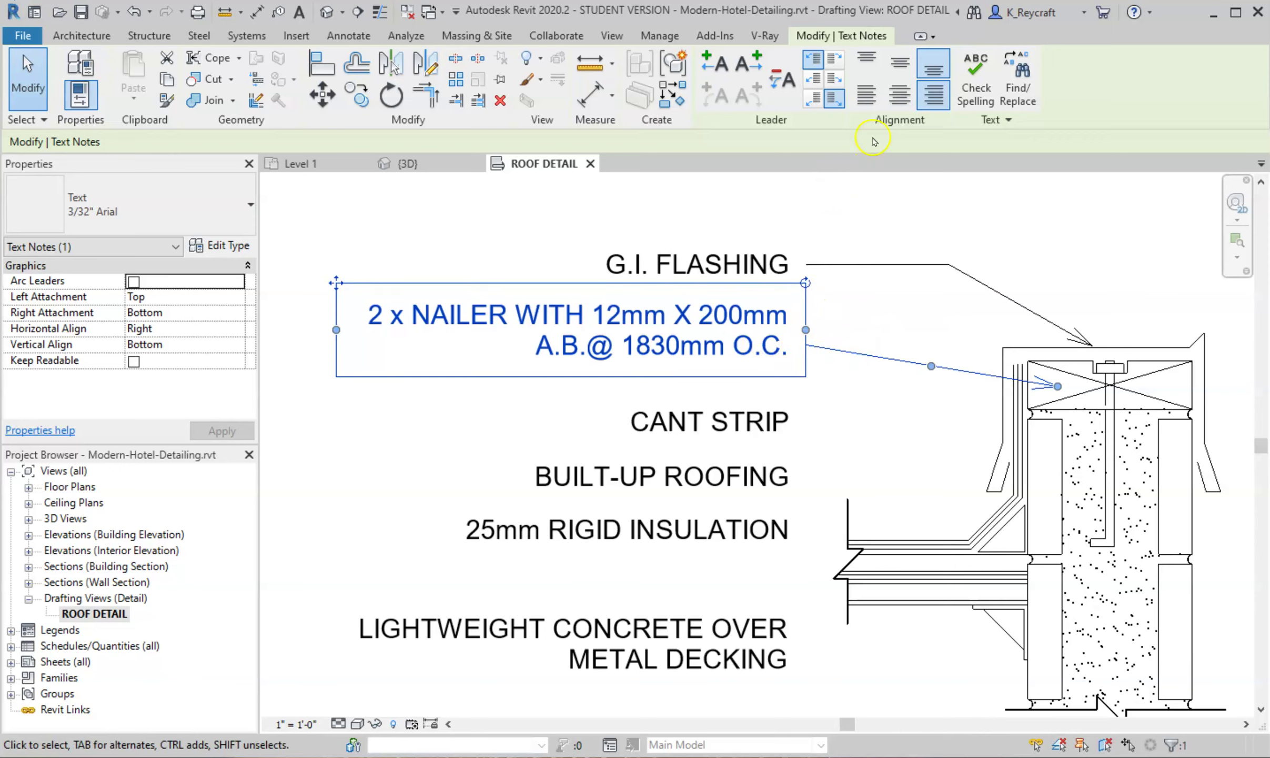
left_click(835, 78)
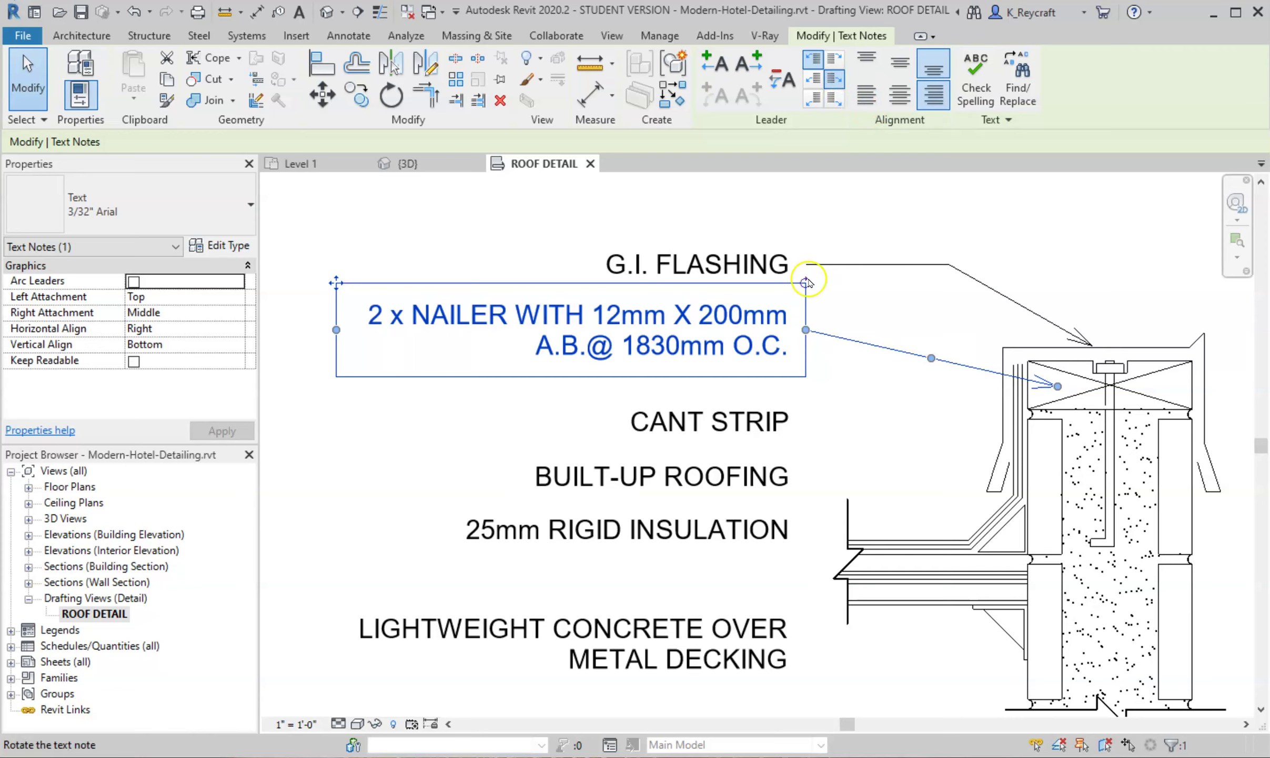
left_click(831, 58)
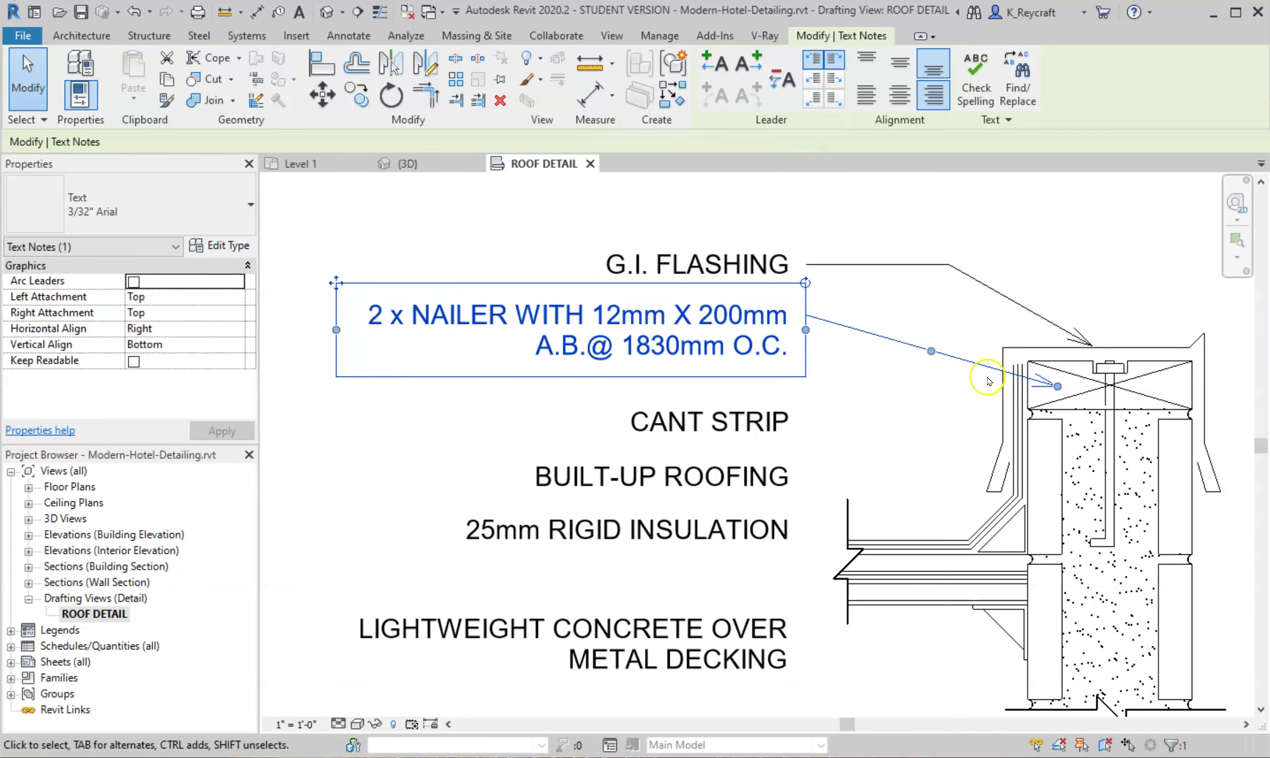
left_click_drag(931, 351, 939, 322)
Set the CANT STRIP note's right attachment to Middle and add a right-side straight leader to the triangular cant strip with a level elbow.
left_click(763, 418)
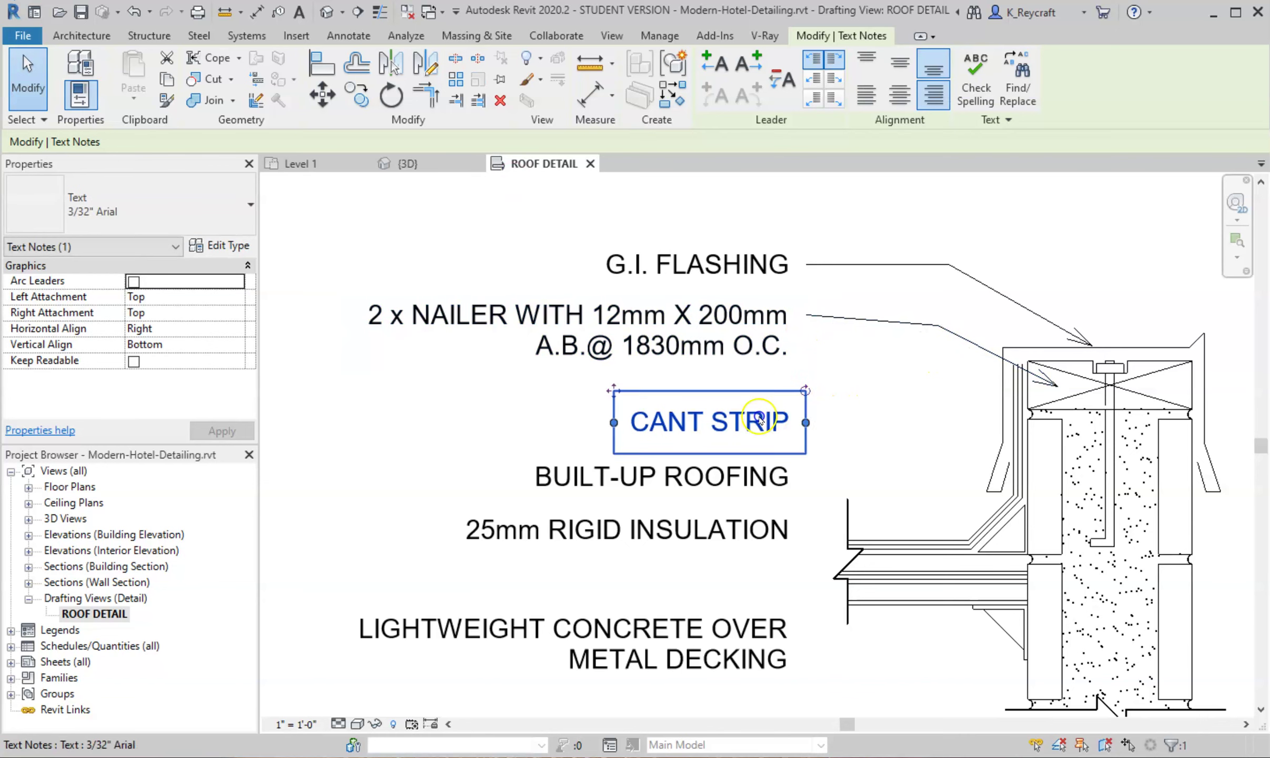
left_click(836, 80)
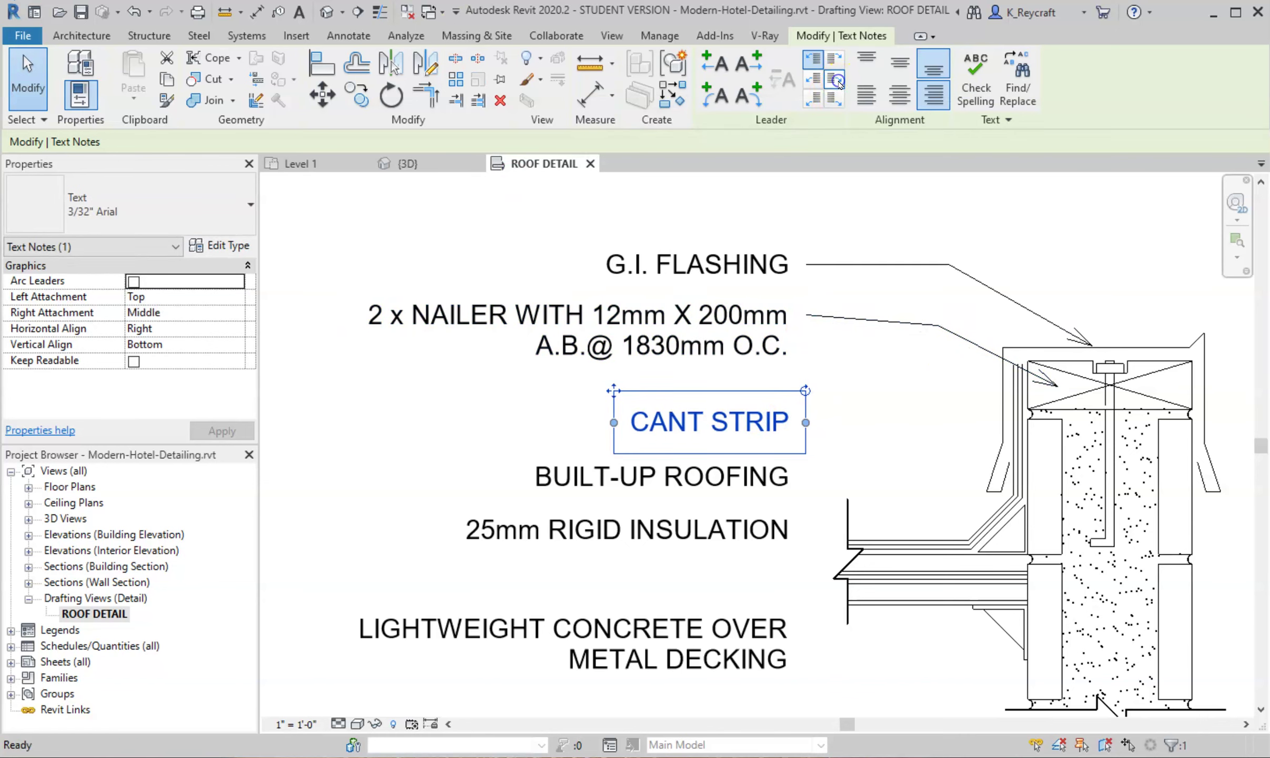
left_click(764, 62)
left_click_drag(1013, 427, 996, 526)
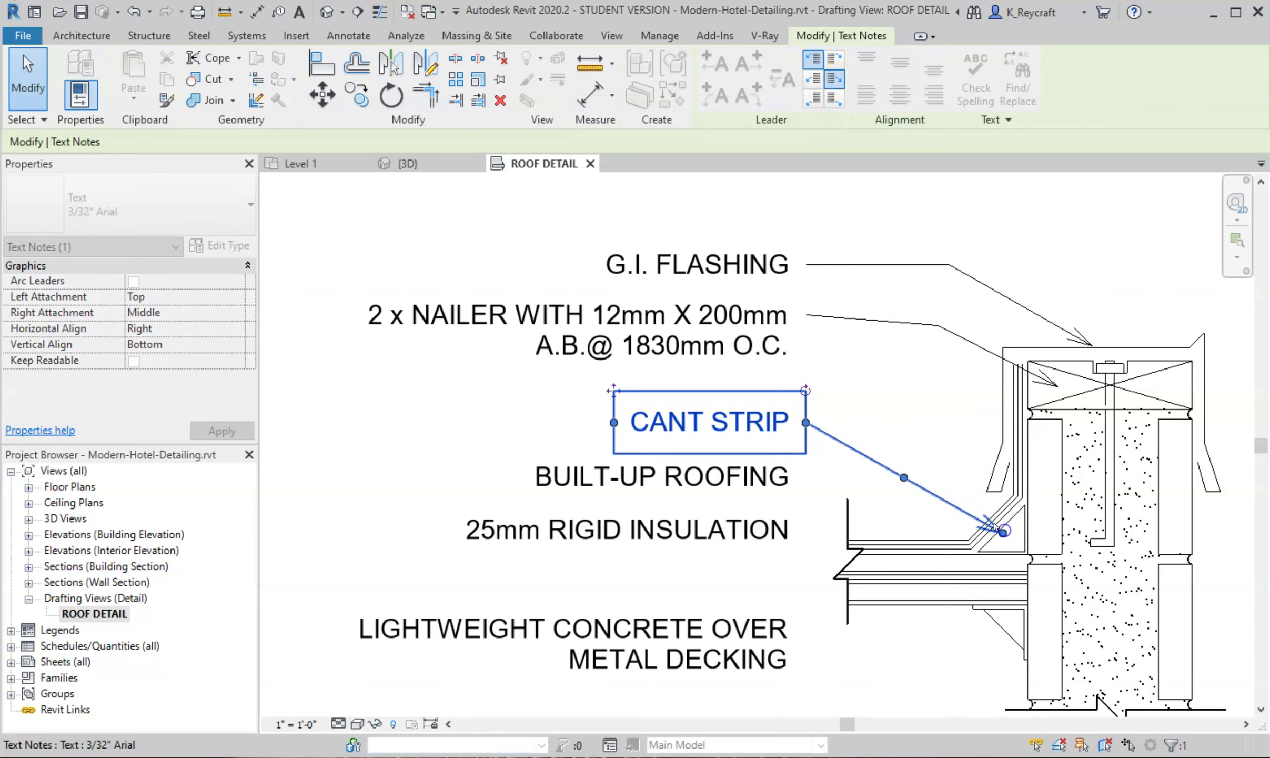
left_click_drag(914, 486, 908, 423)
left_click(887, 440)
Add a right-side straight leader attached at Top from the BUILT-UP ROOFING note to the roofing's upper line, with its elbow level with the text.
scroll(882, 463, "down", 1)
scroll(880, 468, "up", 1)
middle_click_drag(880, 465, 846, 382)
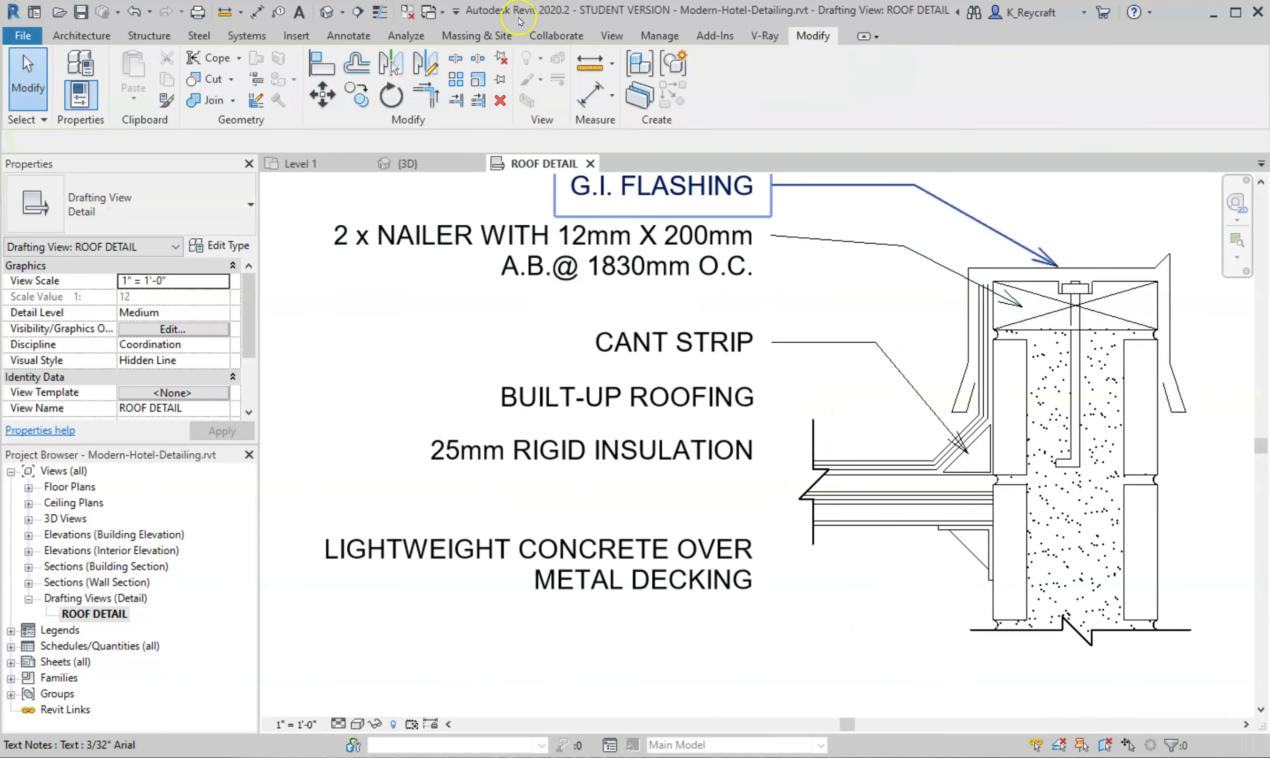
left_click(648, 395)
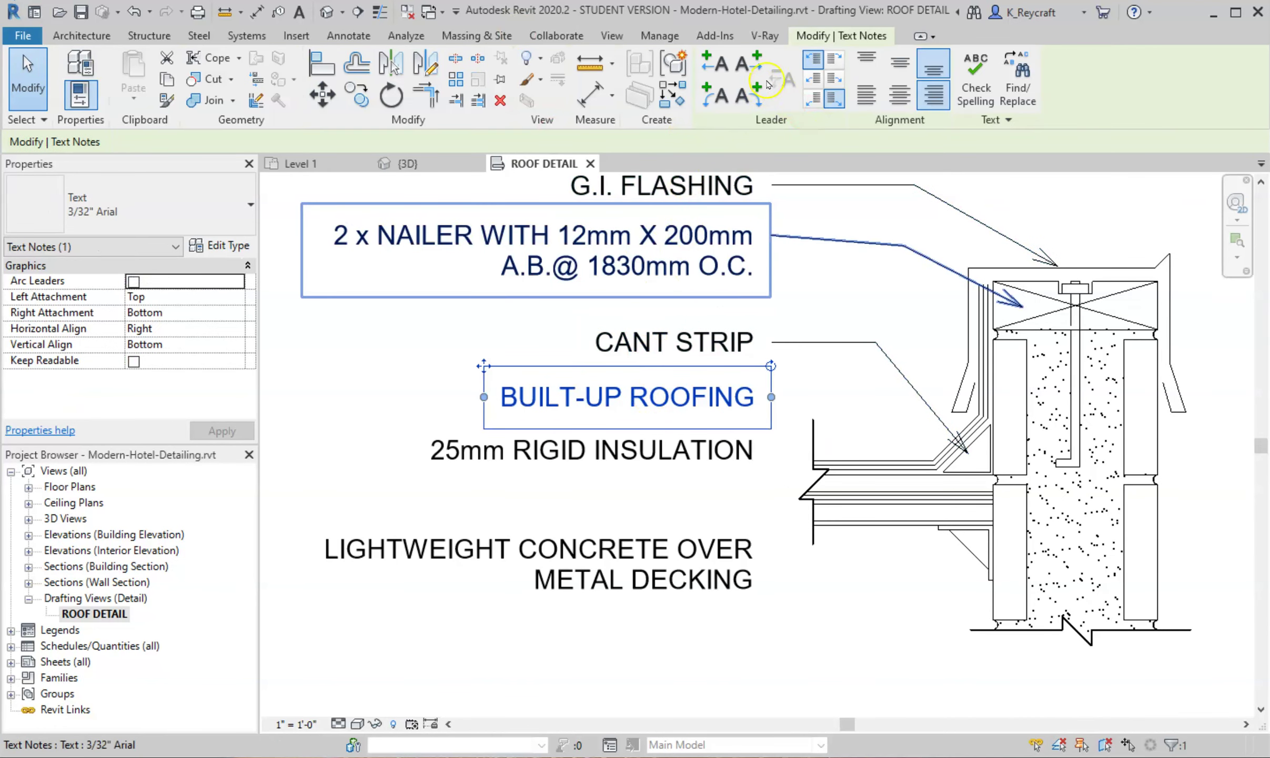
left_click(832, 79)
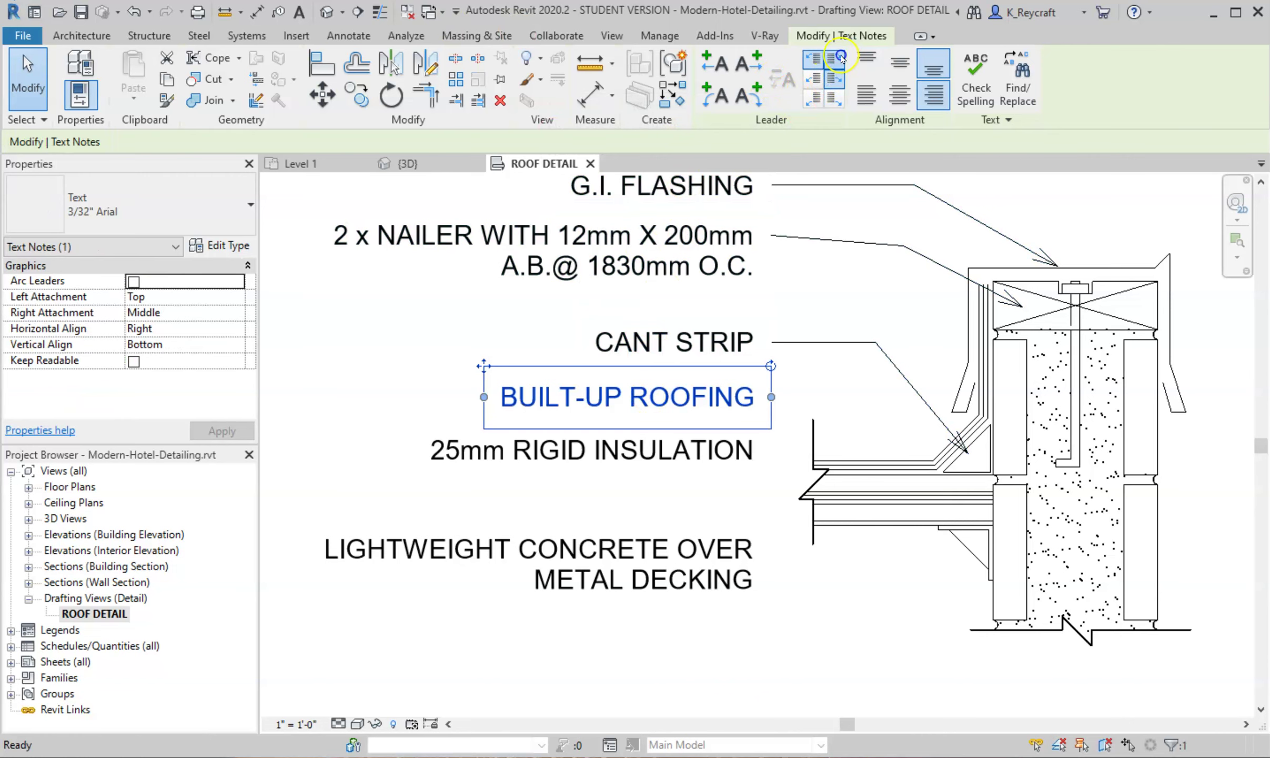
left_click(751, 69)
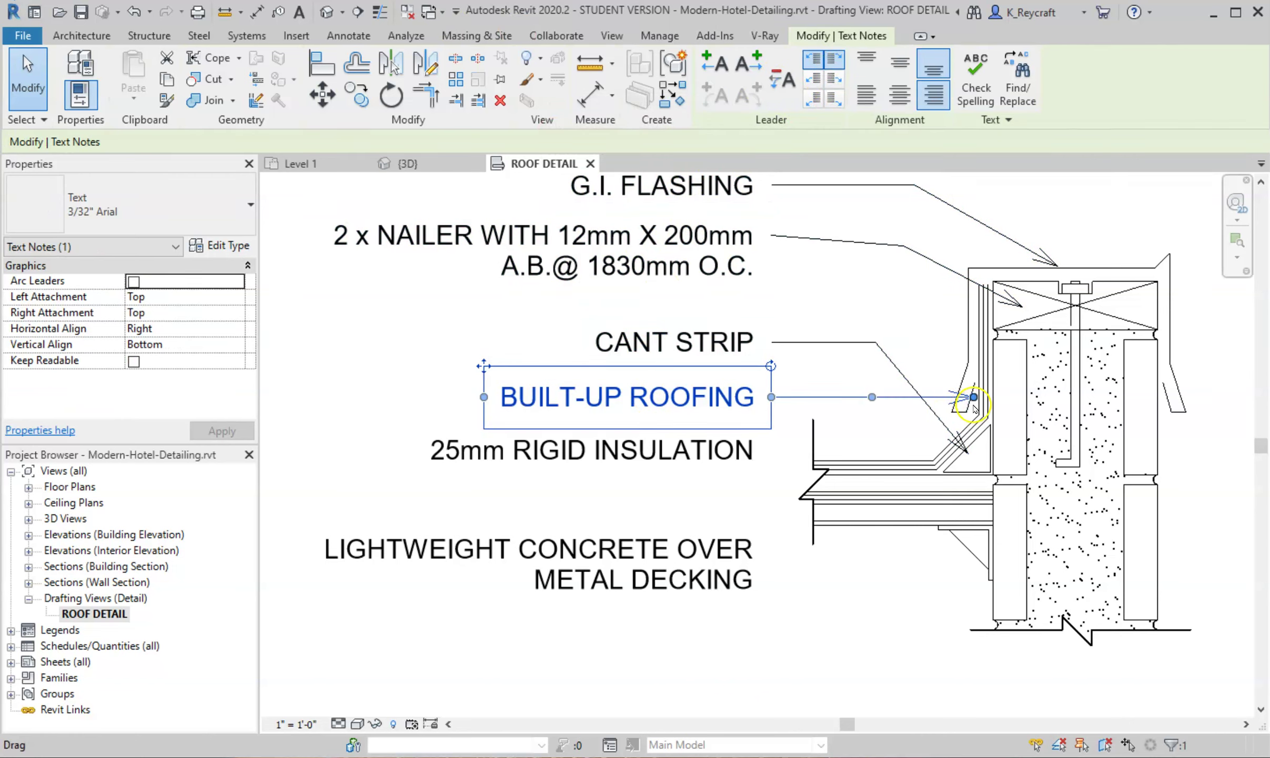
left_click_drag(973, 396, 885, 460)
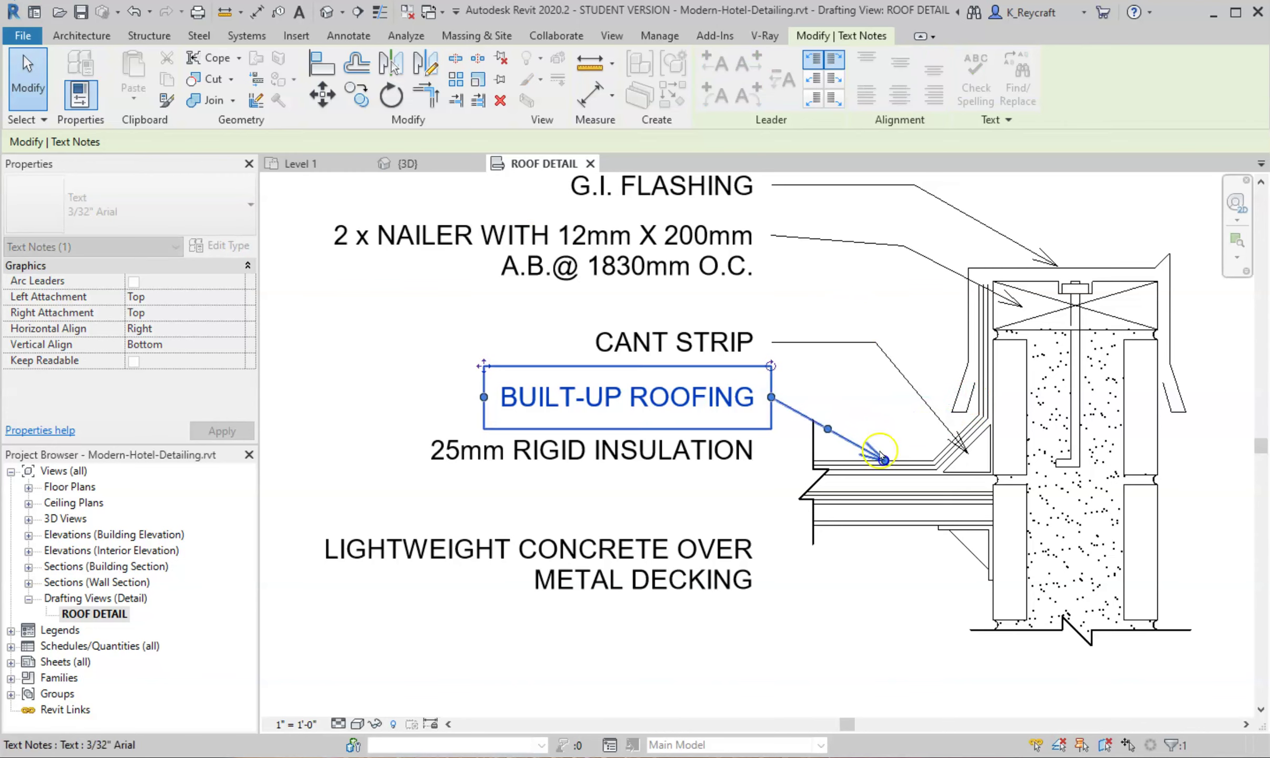
left_click_drag(827, 429, 828, 396)
scroll(822, 423, "up", 6)
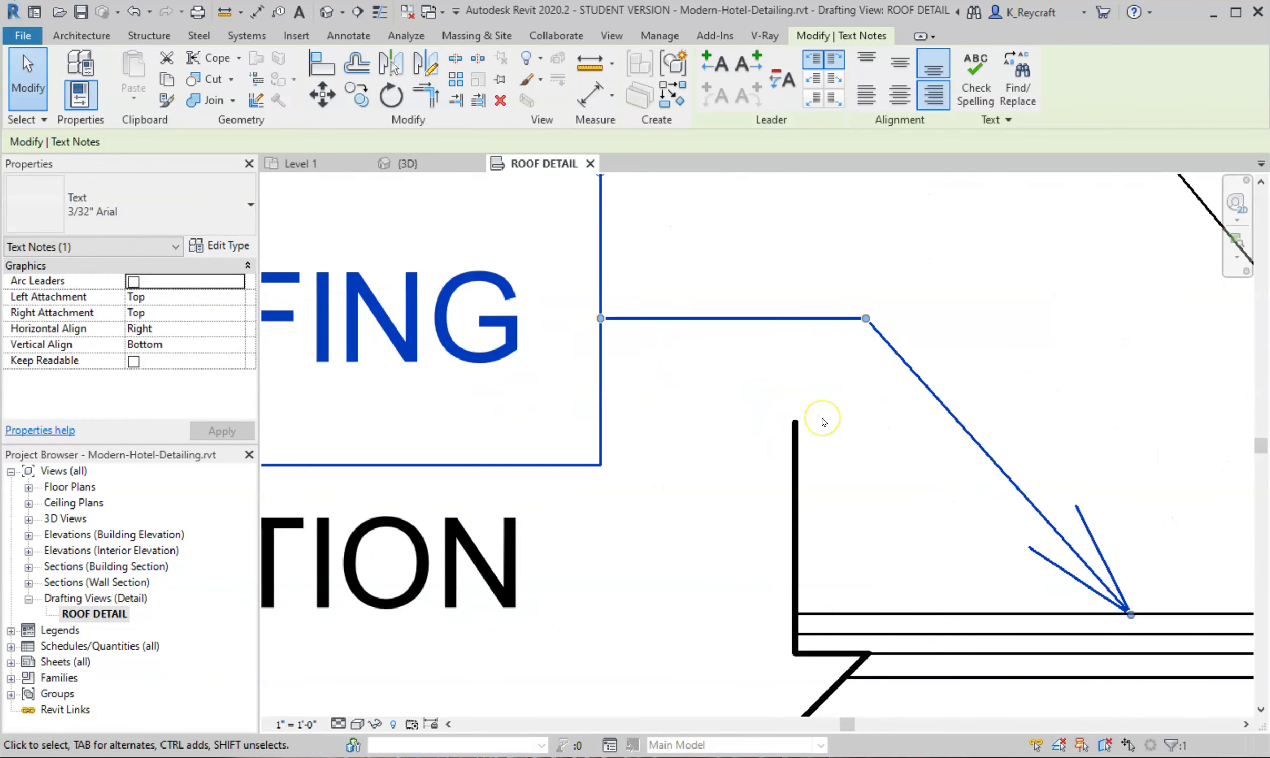
scroll(822, 420, "down", 4)
scroll(852, 421, "down", 2)
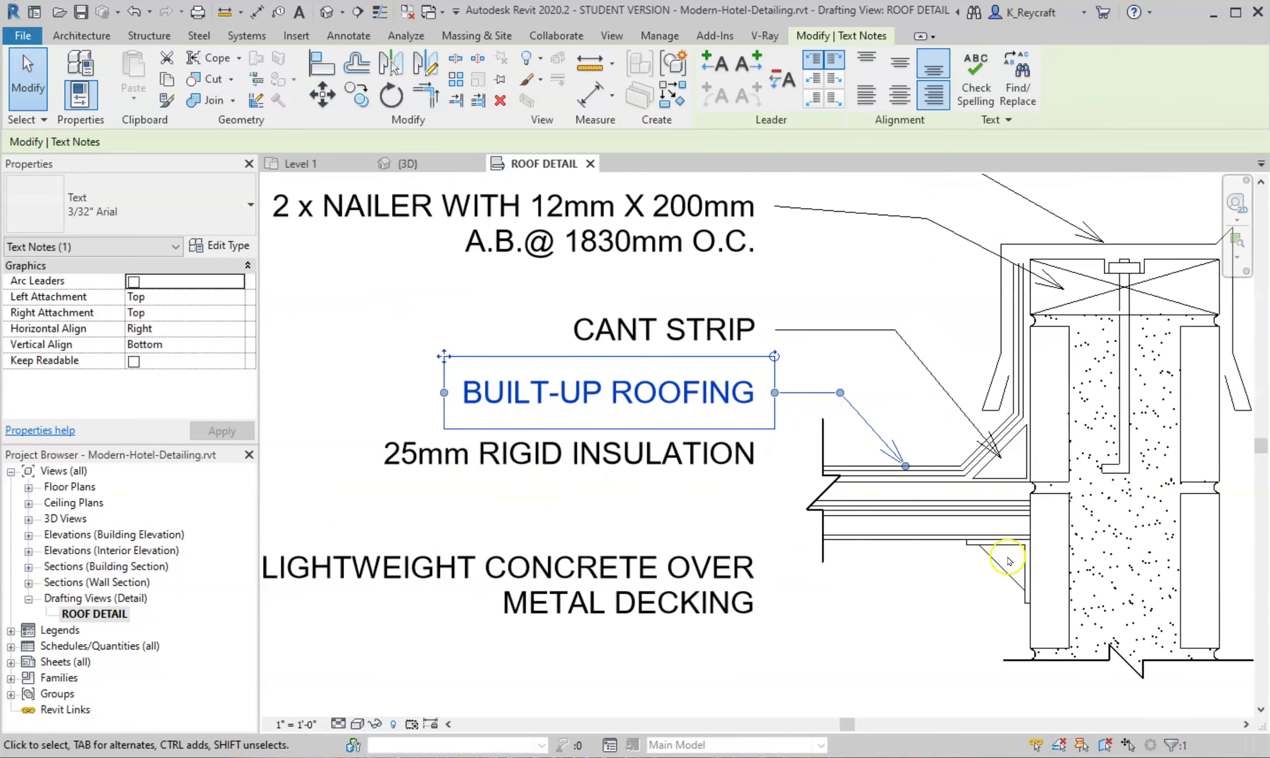
Move the 25mm RIGID INSULATION note down slightly and add a right-side straight leader attached at Top, pointing at the insulation layer with a level elbow.
left_click(693, 451)
left_click_drag(366, 417, 365, 438)
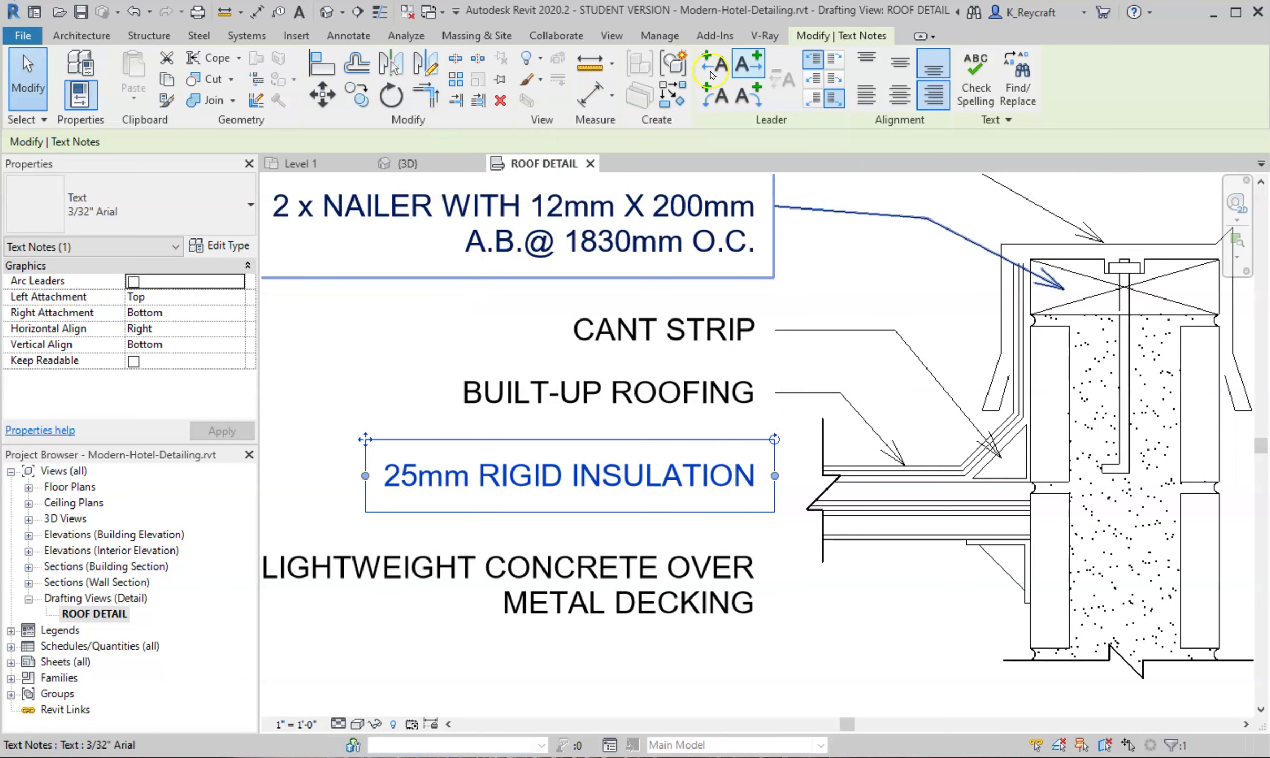
left_click(741, 64)
left_click(834, 59)
left_click_drag(1006, 476, 804, 476)
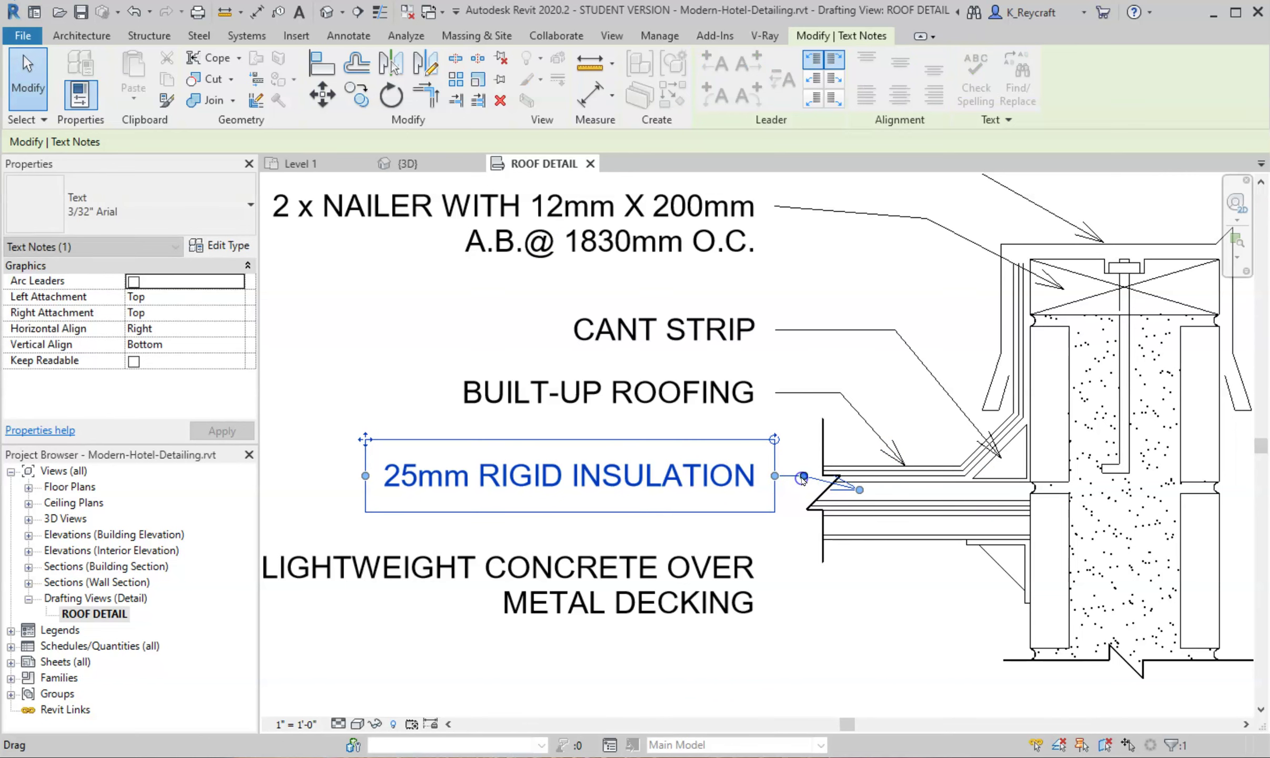
left_click(870, 645)
Set the LIGHTWEIGHT CONCRETE OVER METAL DECKING note's right attachment to Top and add a right-side straight leader to the deck with a level elbow.
left_click(716, 578)
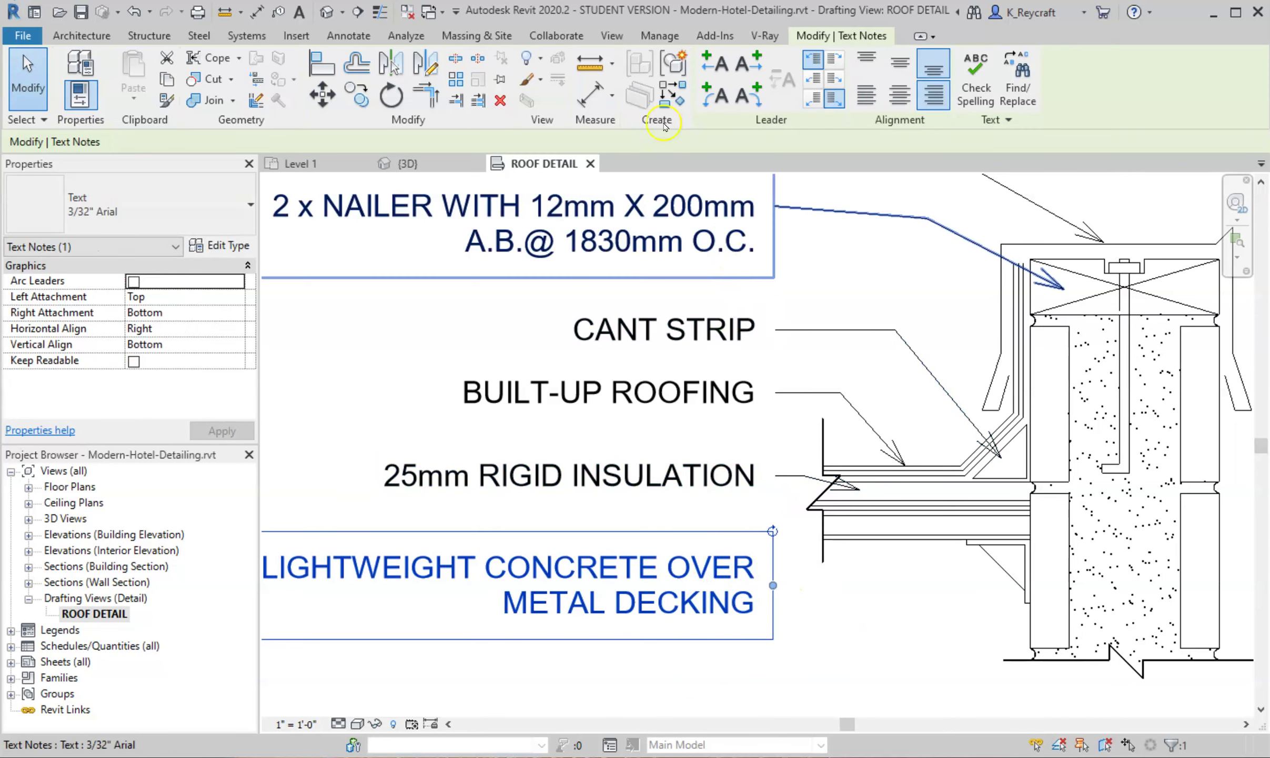
left_click(836, 60)
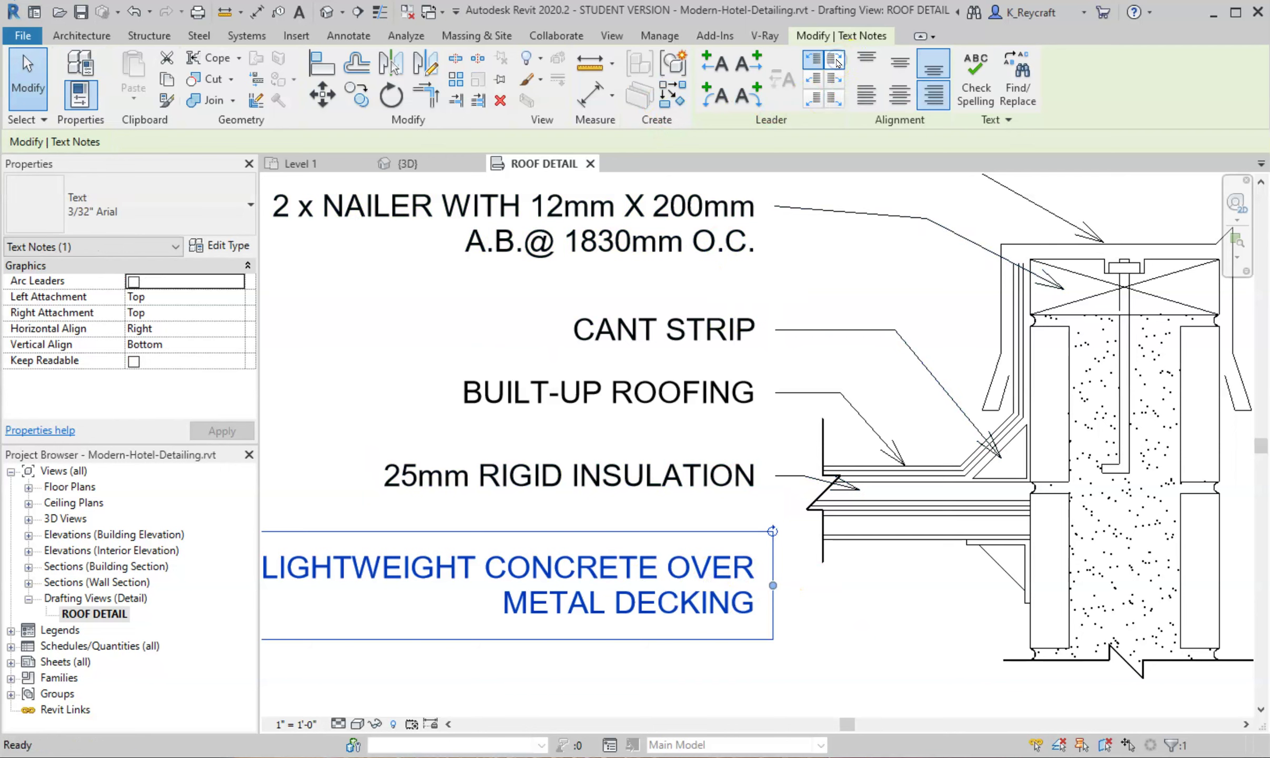
left_click(756, 90)
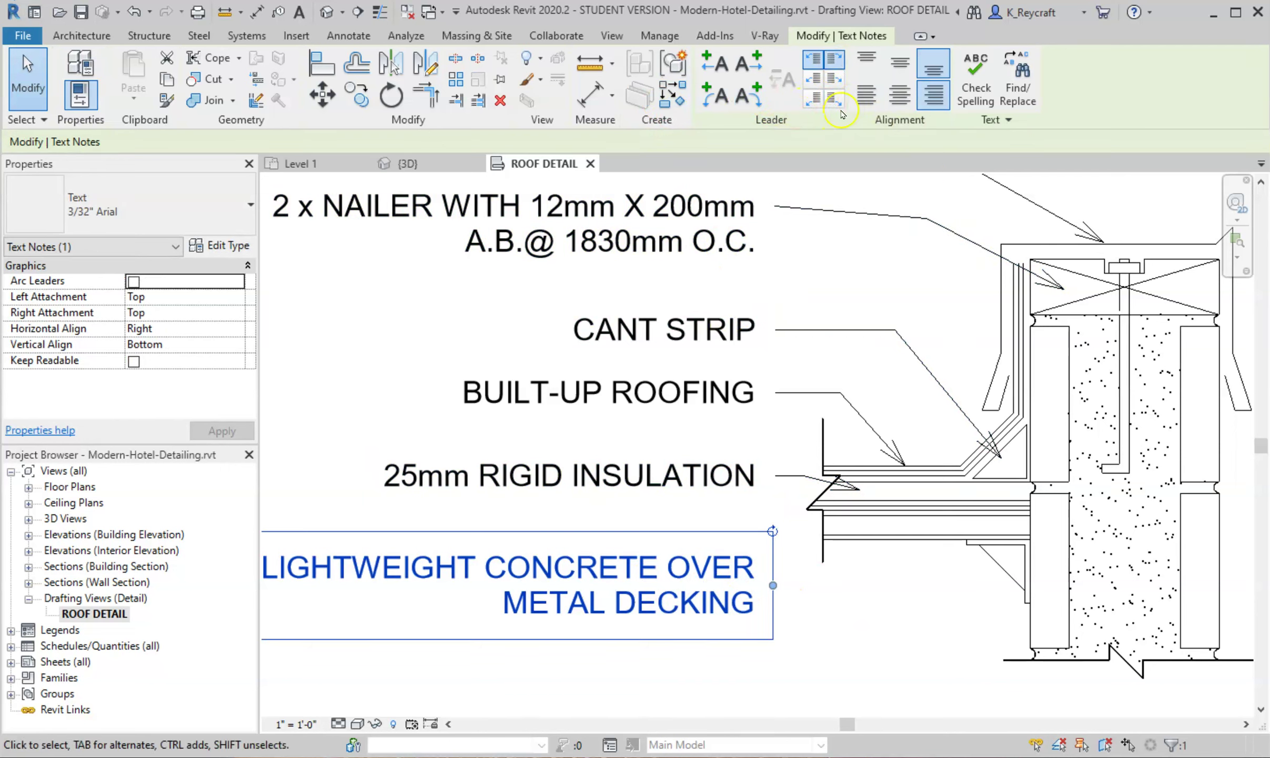
left_click(838, 57)
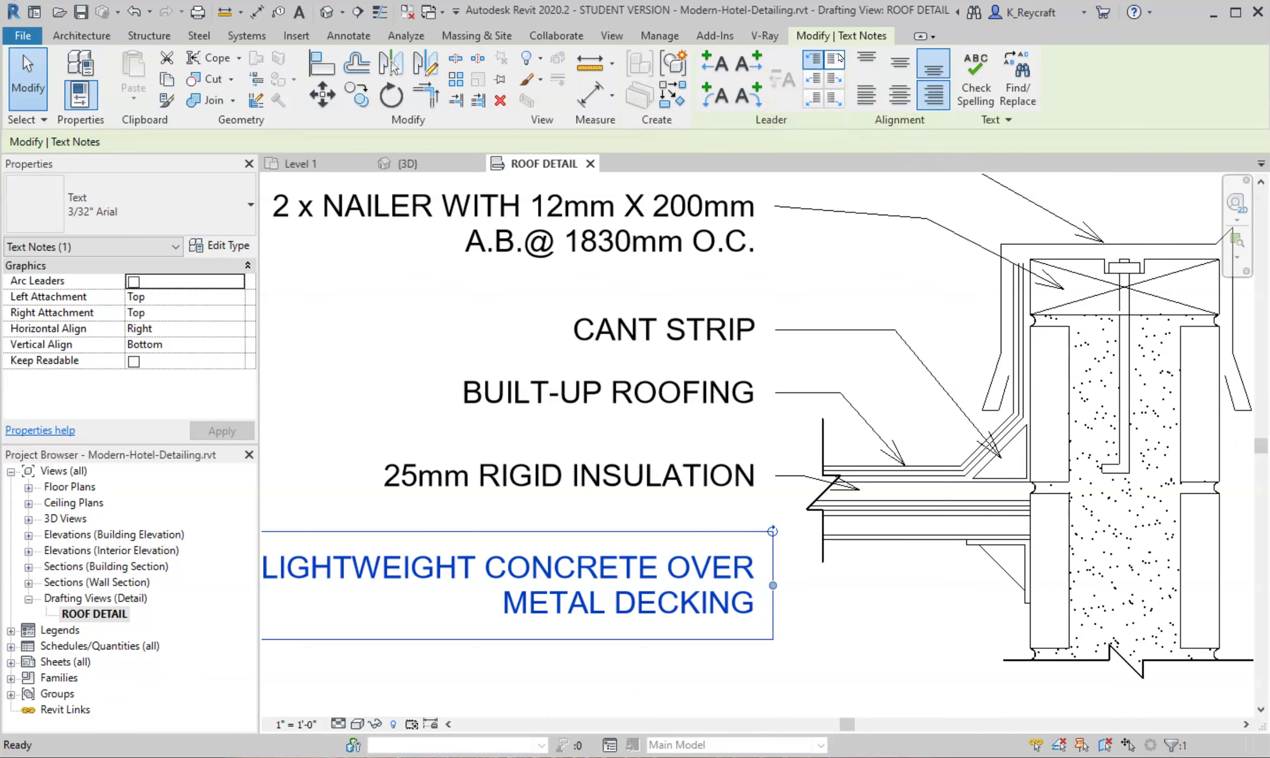
left_click(769, 78)
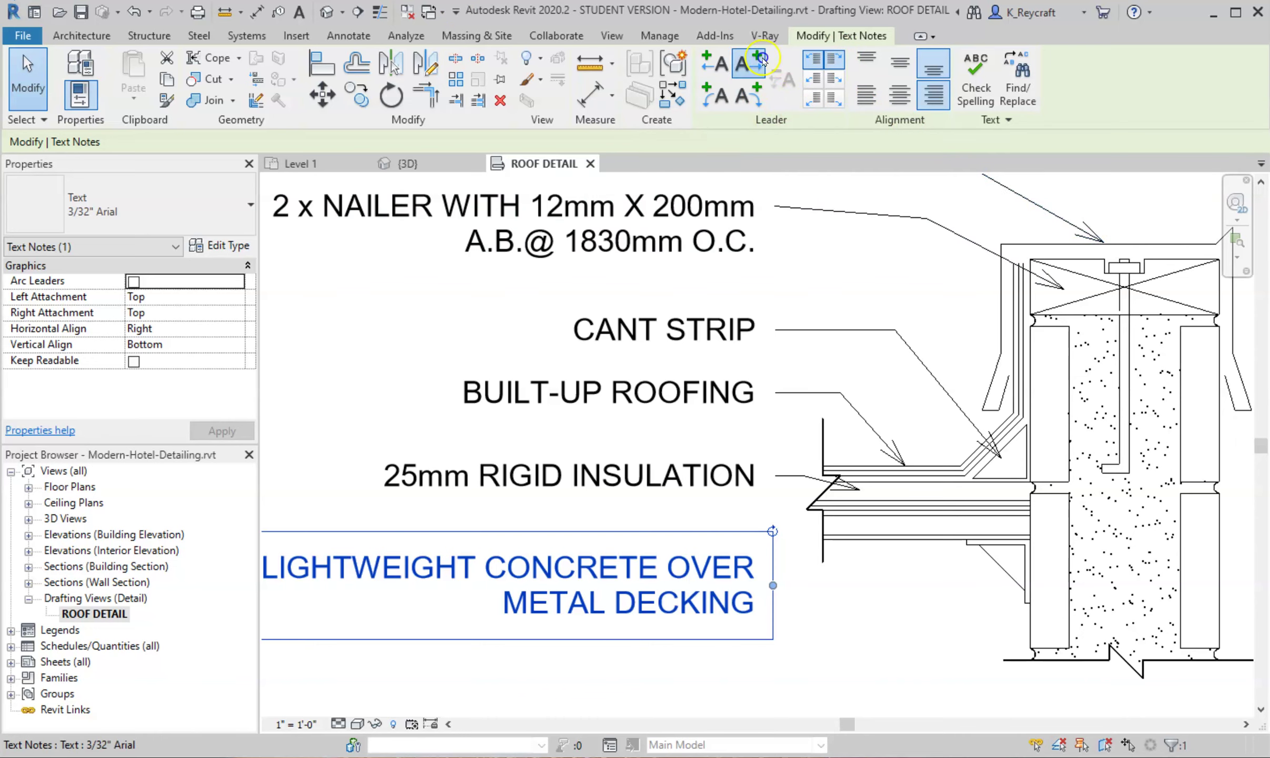
left_click_drag(1003, 574, 831, 568)
left_click(818, 608)
scroll(746, 578, "down", 3)
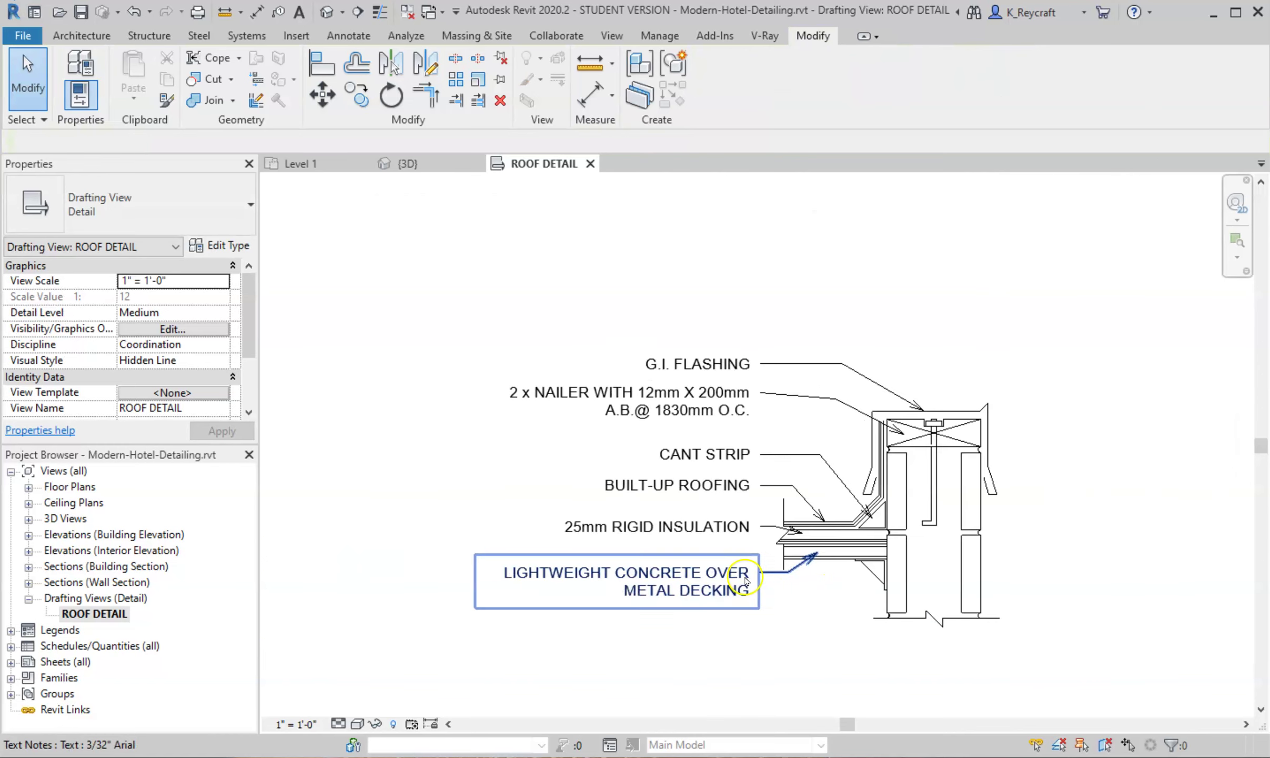
Change the line style of the flashing's top horizontal line to Wide Lines.
scroll(1018, 566, "up", 3)
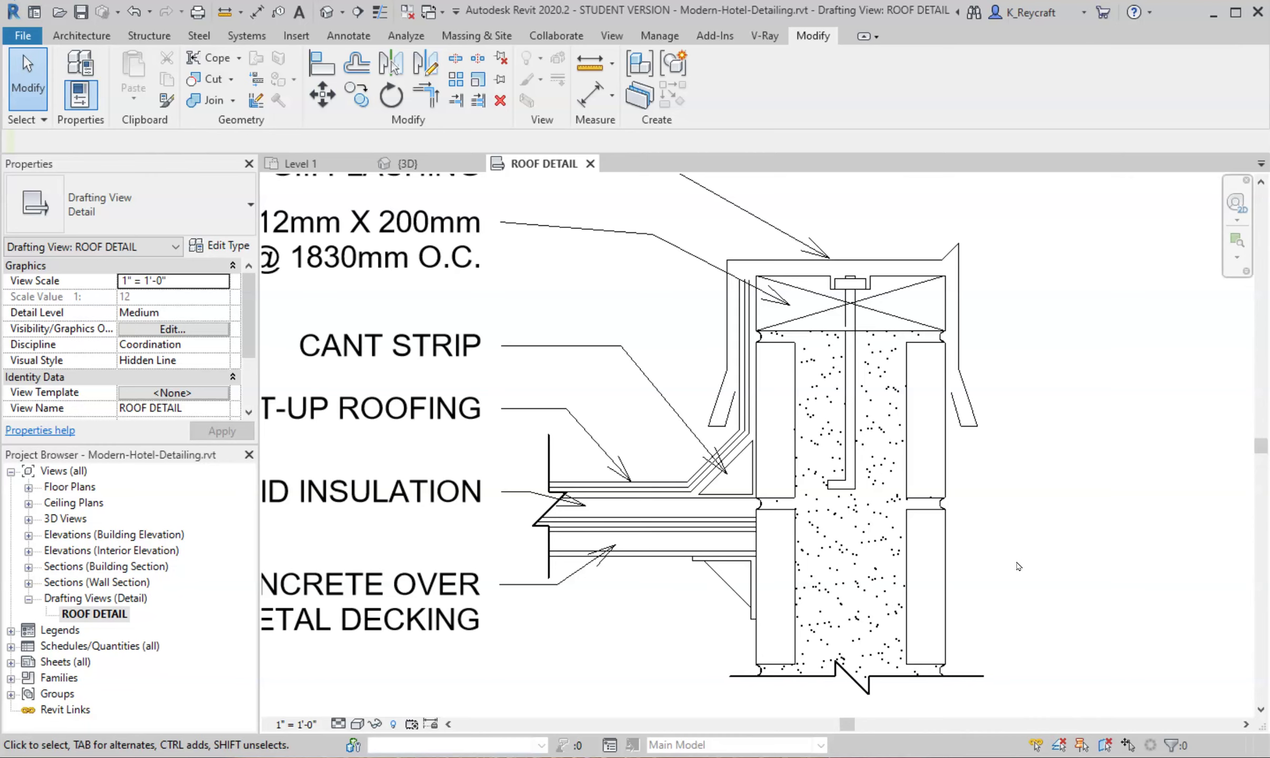
left_click(768, 261)
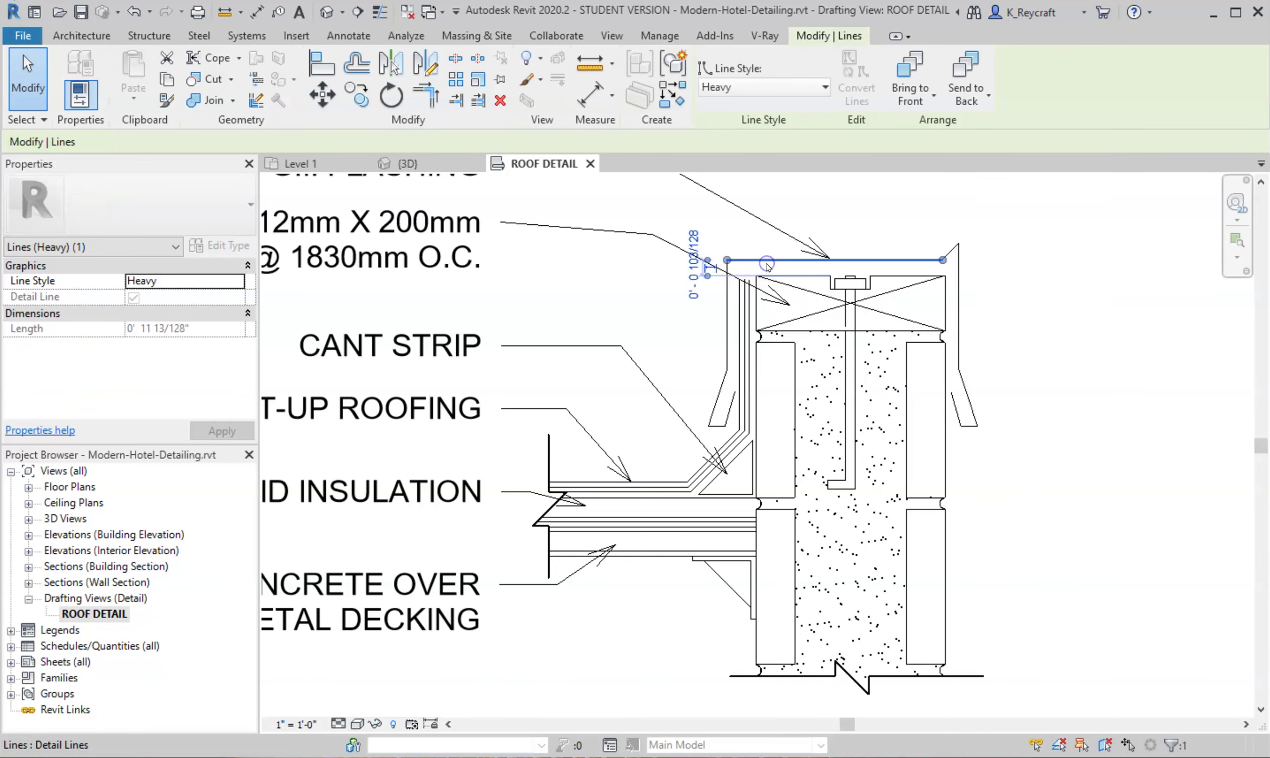
scroll(766, 263, "up", 3)
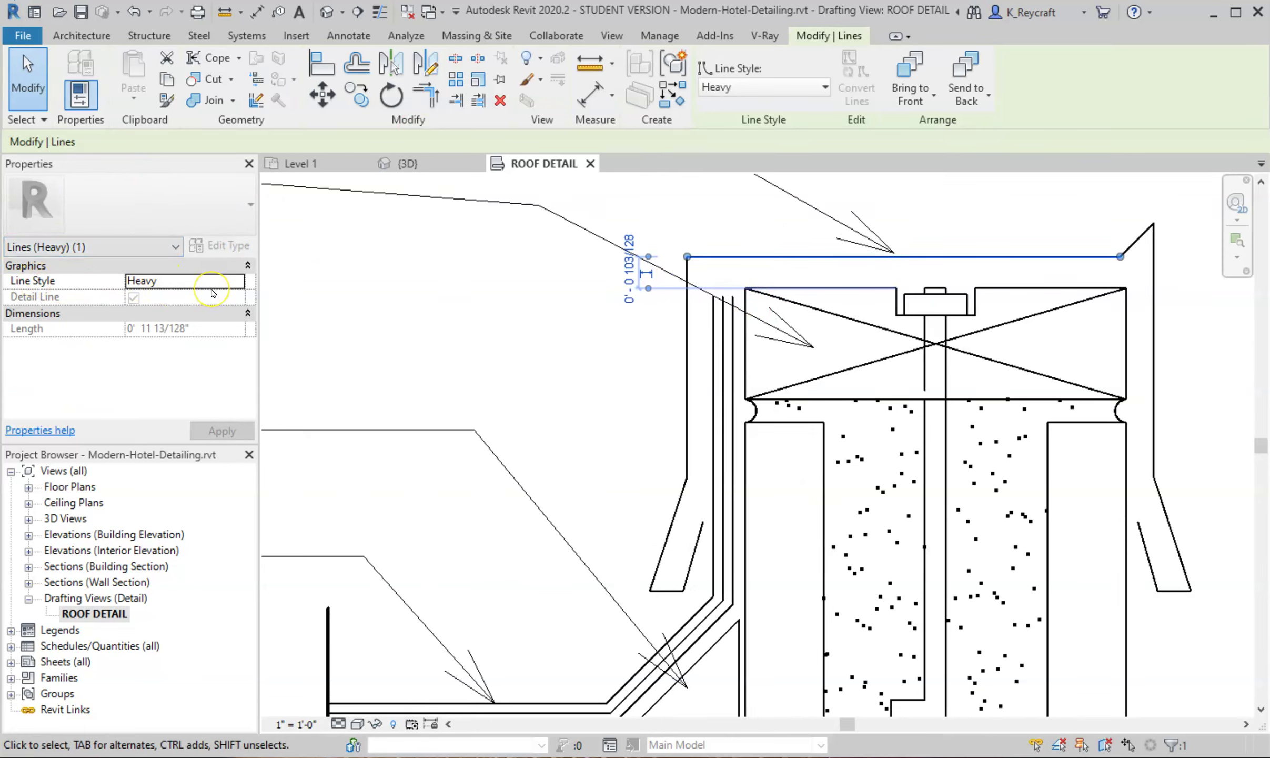
left_click(737, 89)
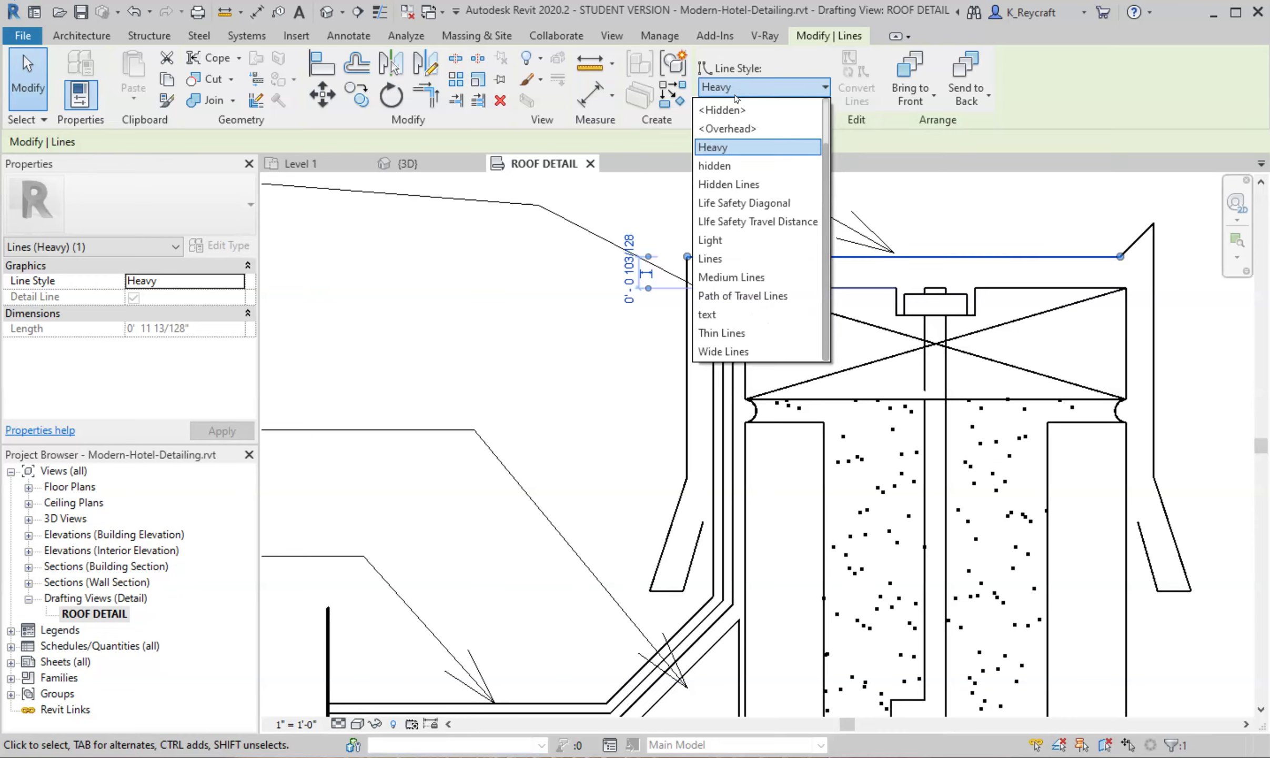
left_click(724, 351)
left_click(508, 335)
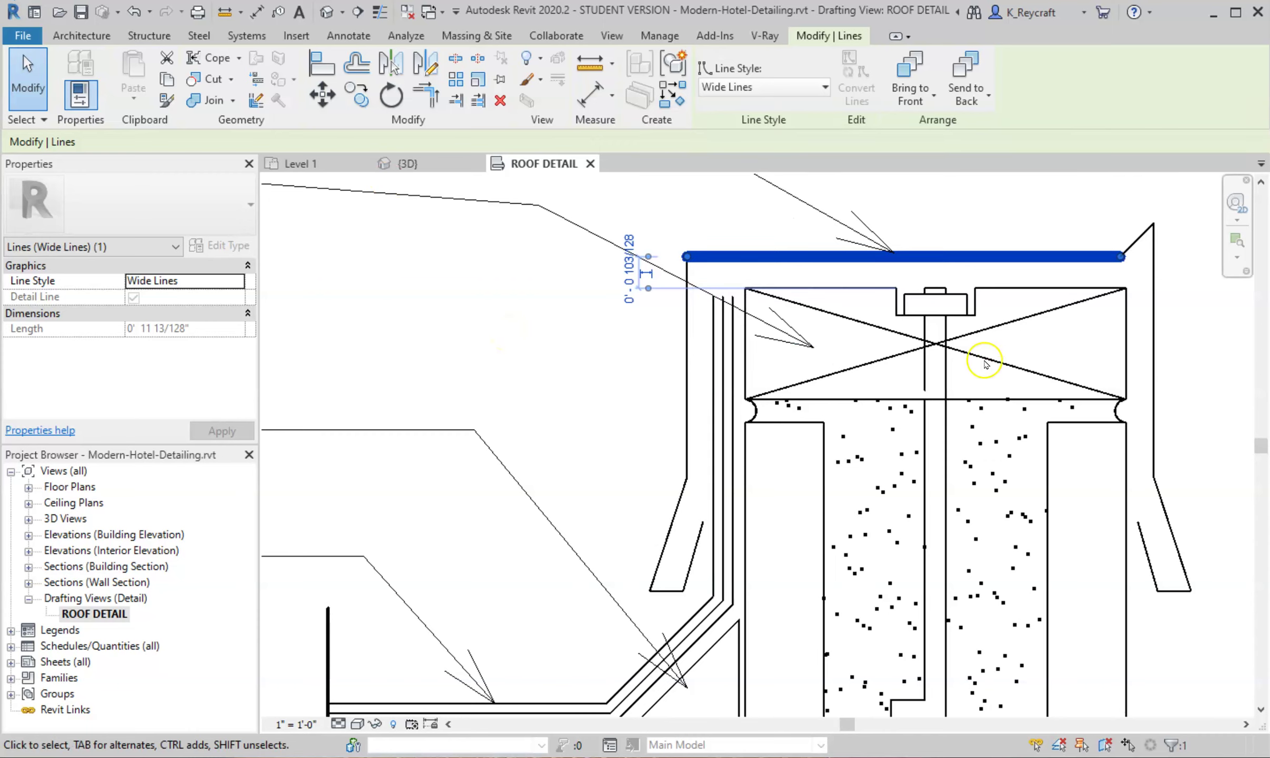
Assign the Wide Lines style to the flashing lines on the right side of the parapet, including the peak and folded drip edge.
left_click_drag(1223, 636, 1149, 205)
left_click(763, 87)
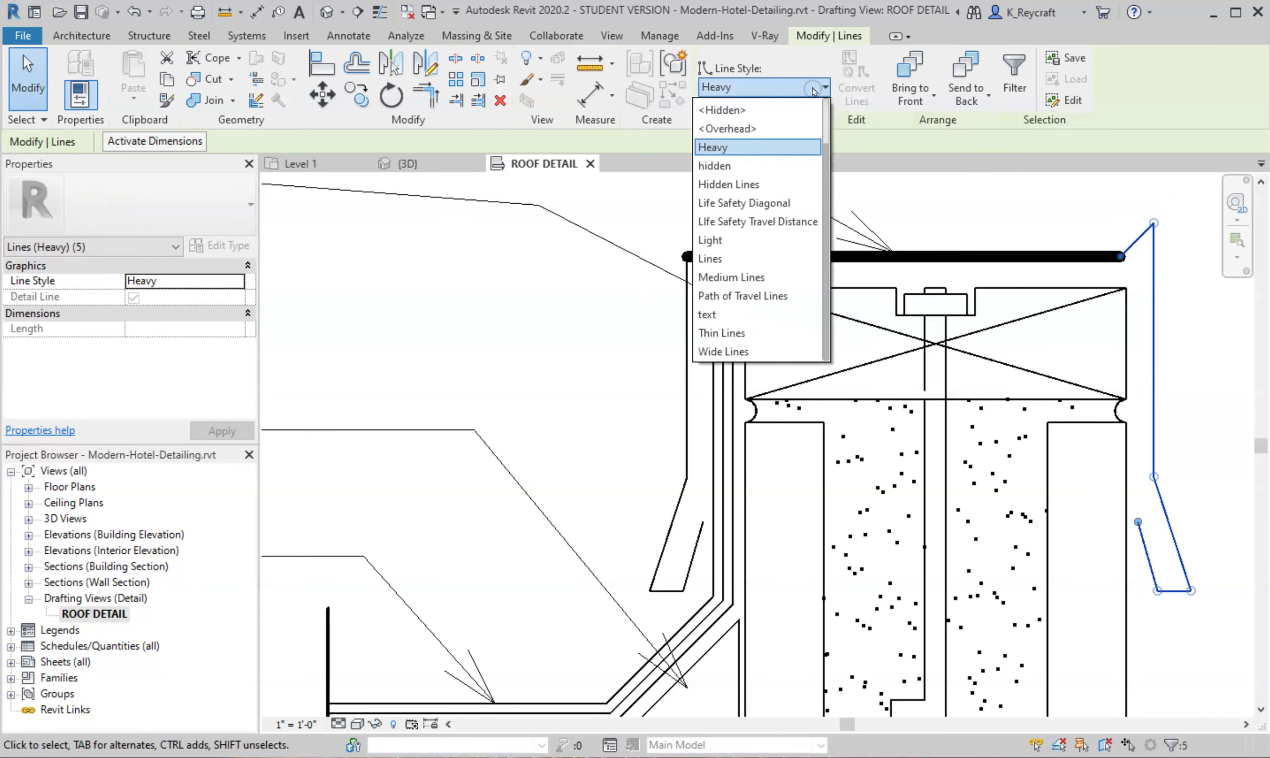
left_click(737, 351)
left_click(651, 526)
Assign the Wide Lines style to the vertical and sloped flashing lines on the left side of the parapet.
left_click_drag(697, 594, 656, 396)
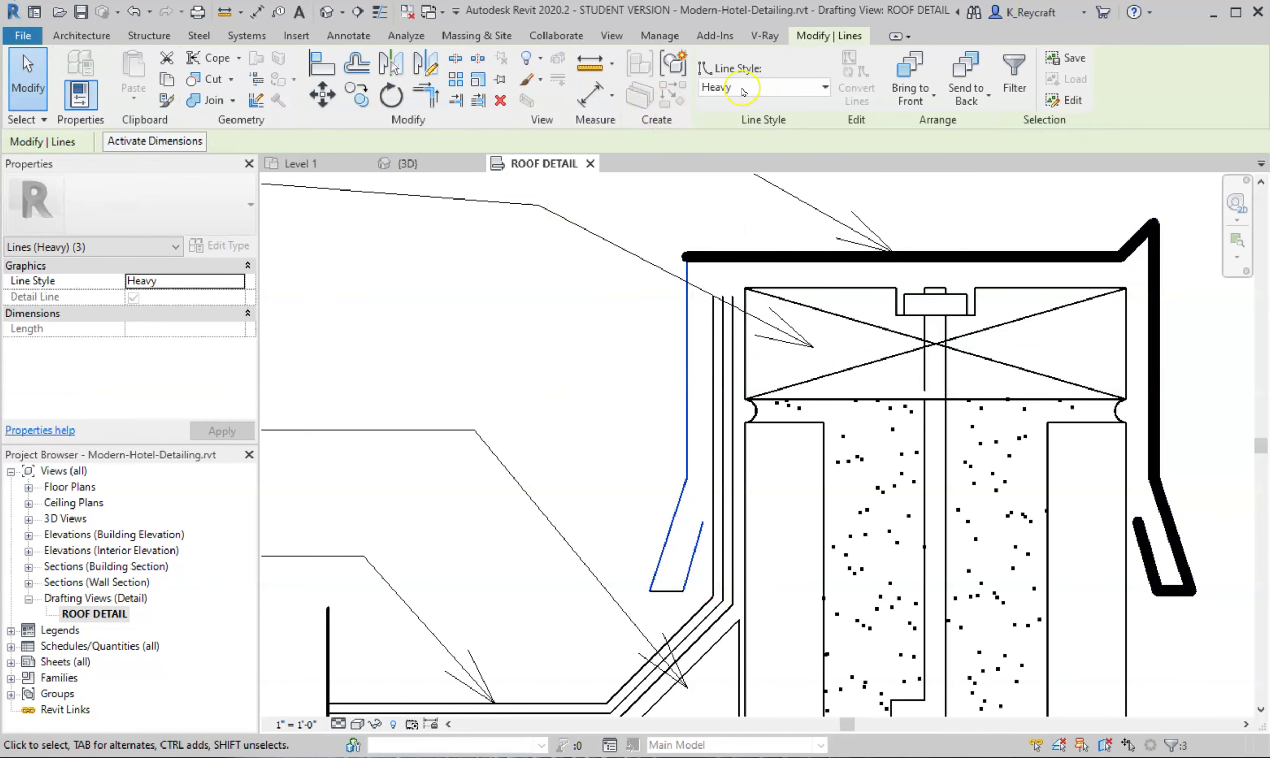
left_click(760, 87)
left_click(723, 352)
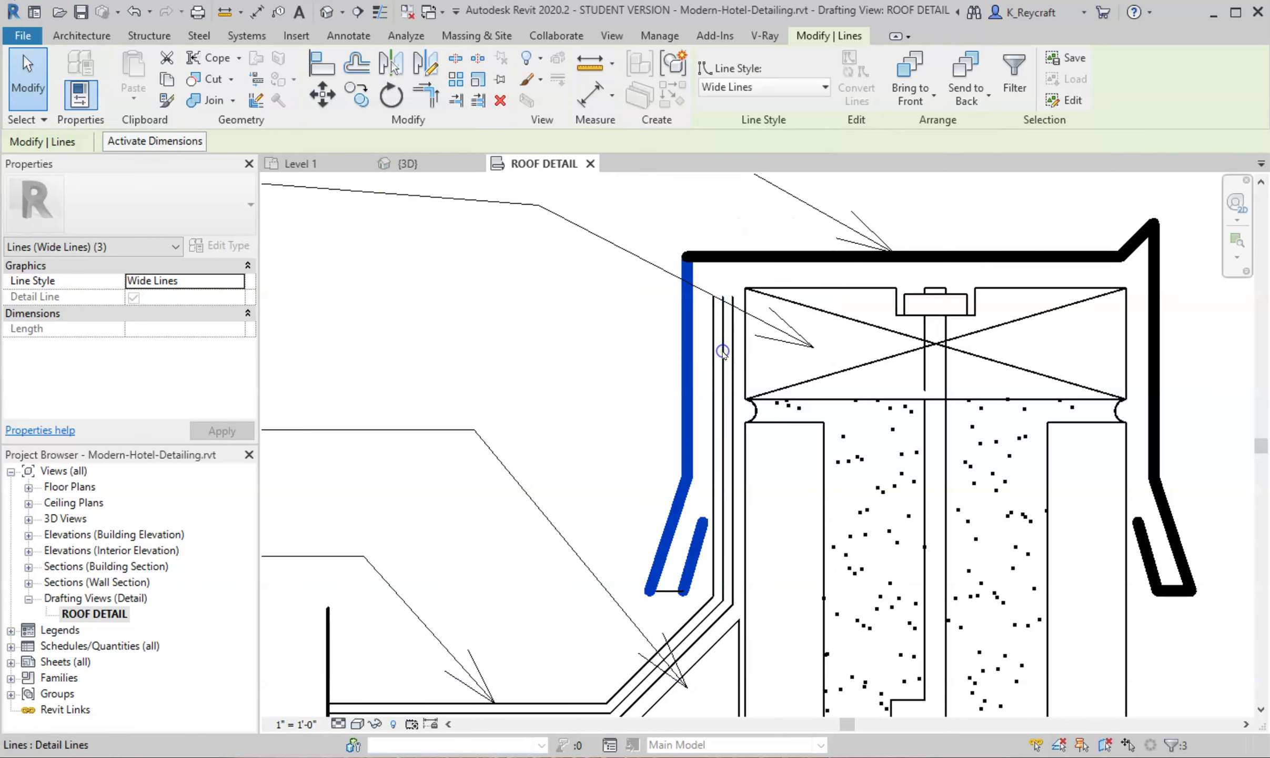
key("Escape")
scroll(579, 294, "down", 3)
scroll(578, 294, "down", 1)
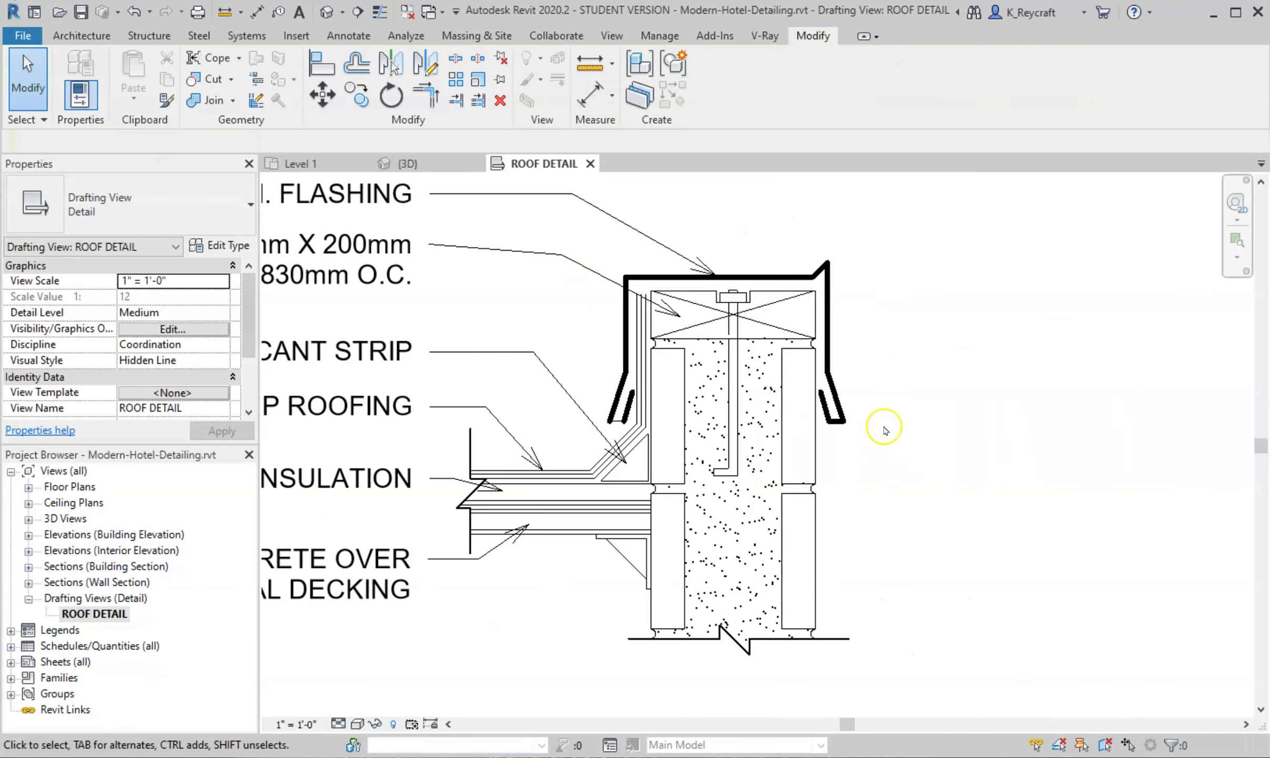
Set the short bottom line of the left flashing's drip edge to the Wide Lines style and clear the selection.
scroll(737, 429, "up", 5)
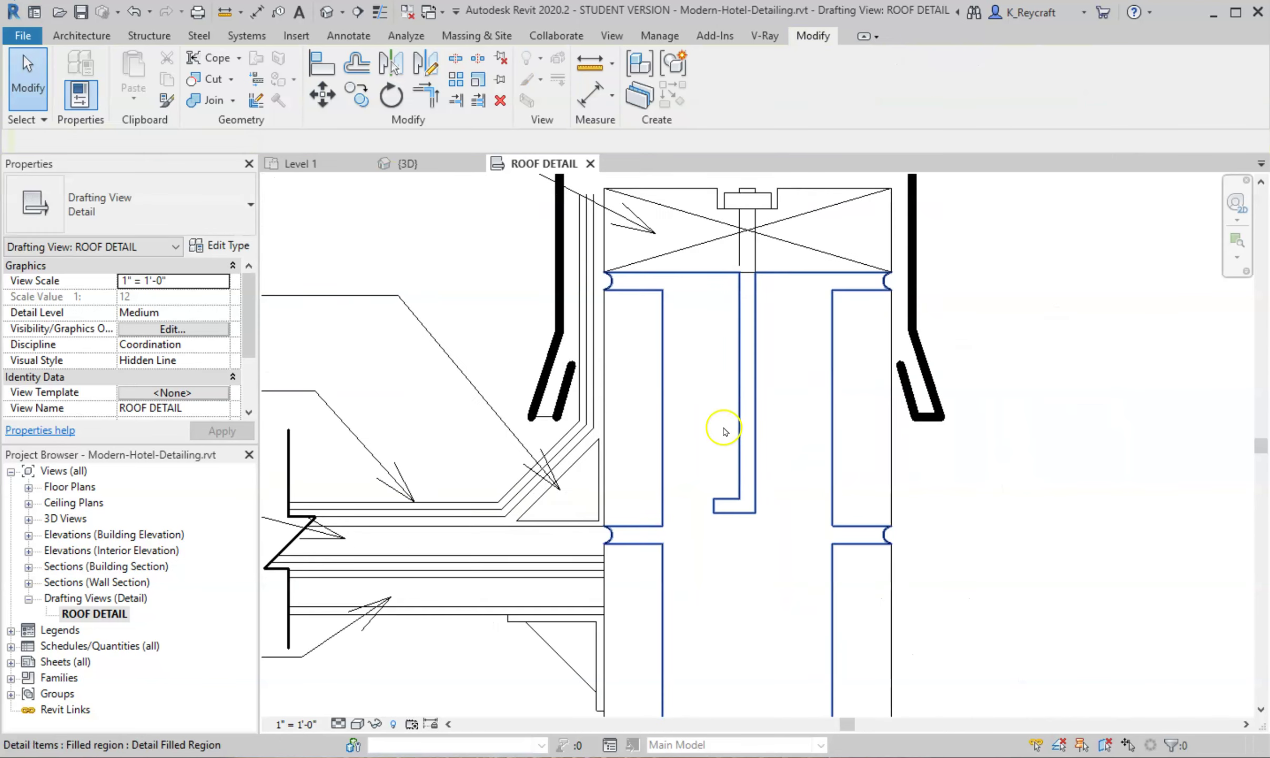
middle_click_drag(679, 425, 823, 412)
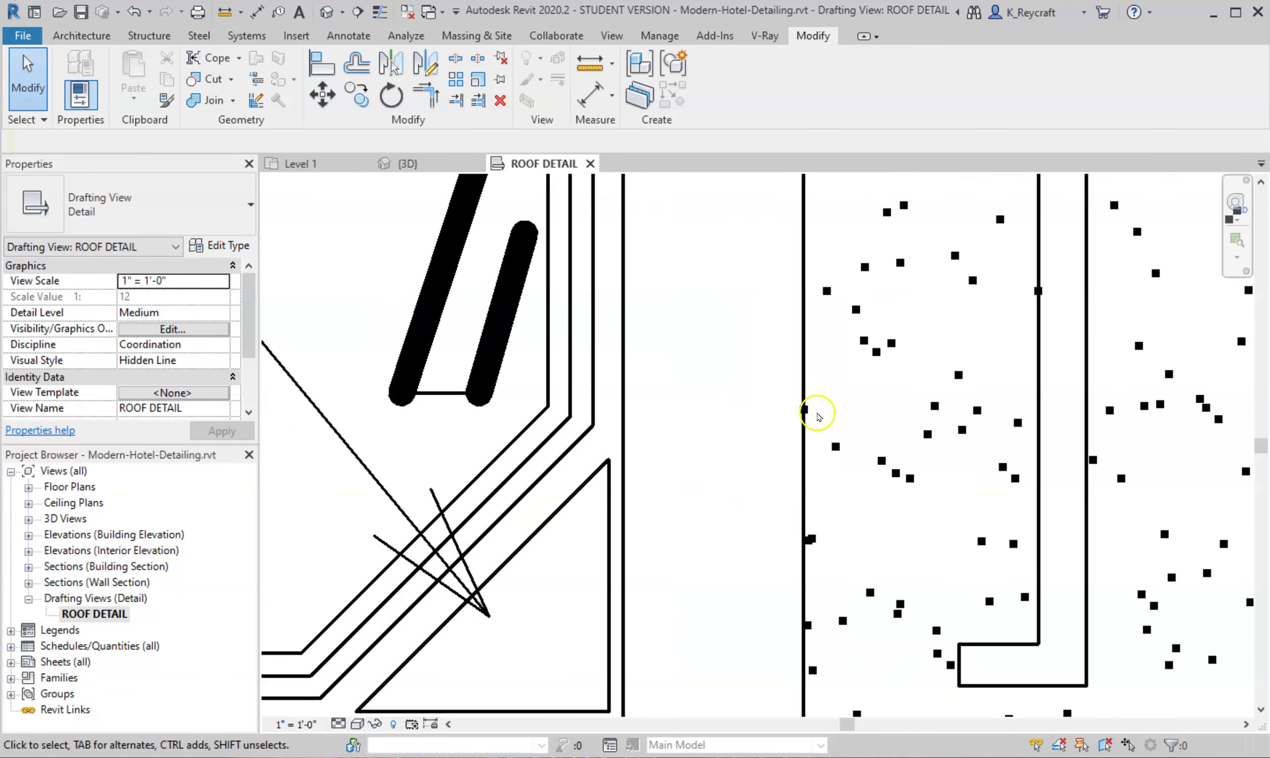
left_click(463, 394)
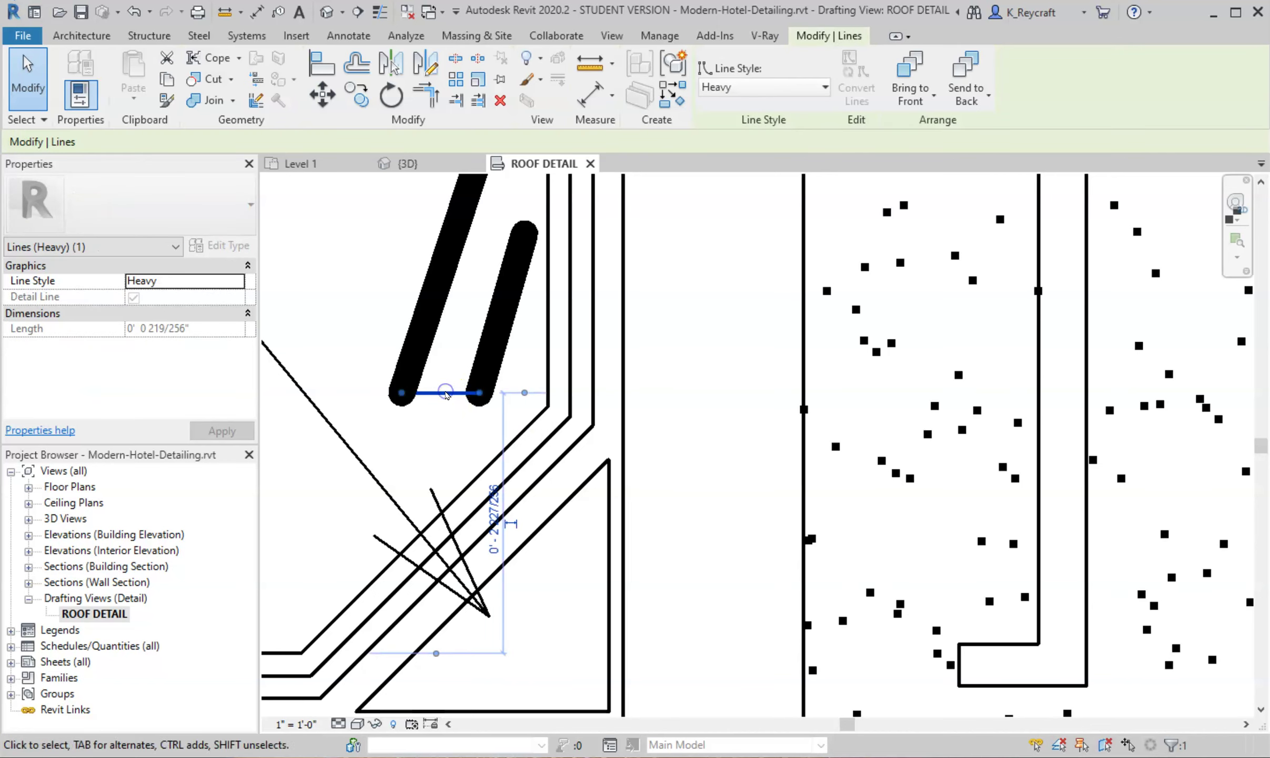
left_click(739, 88)
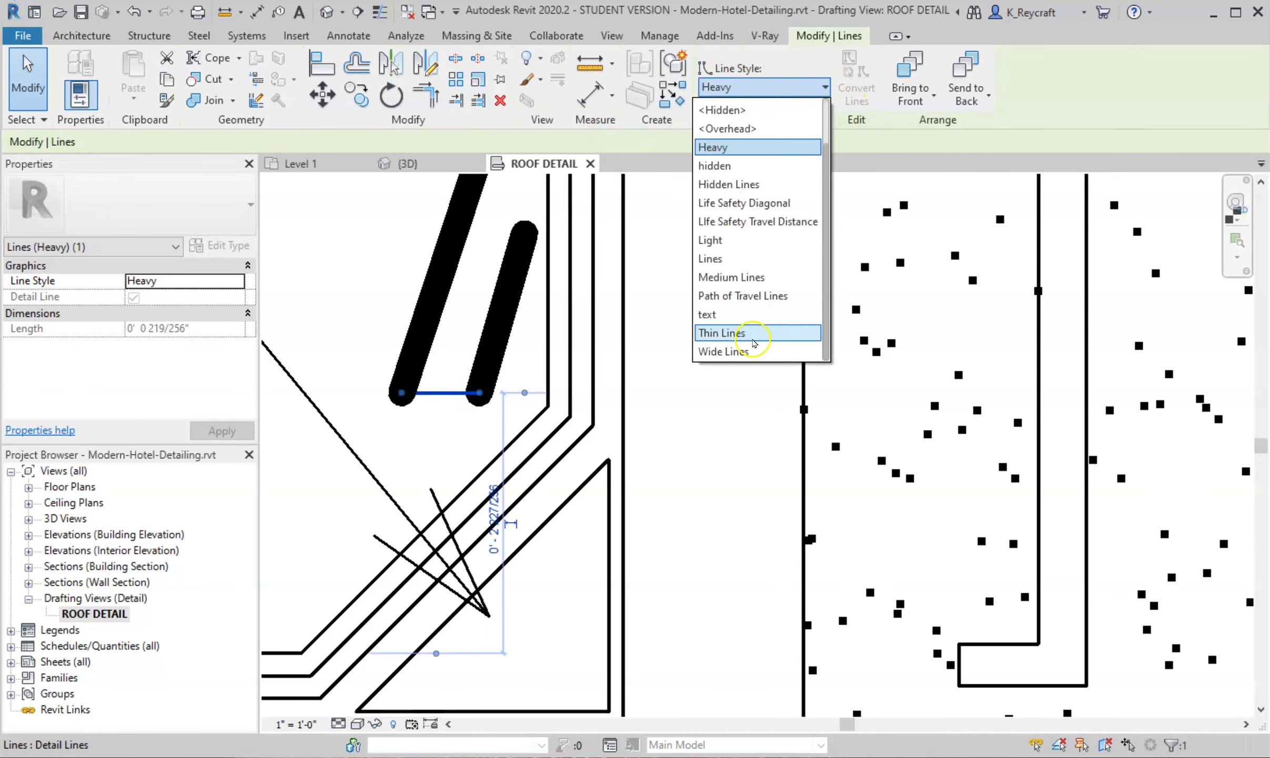
left_click(746, 348)
scroll(774, 394, "down", 5)
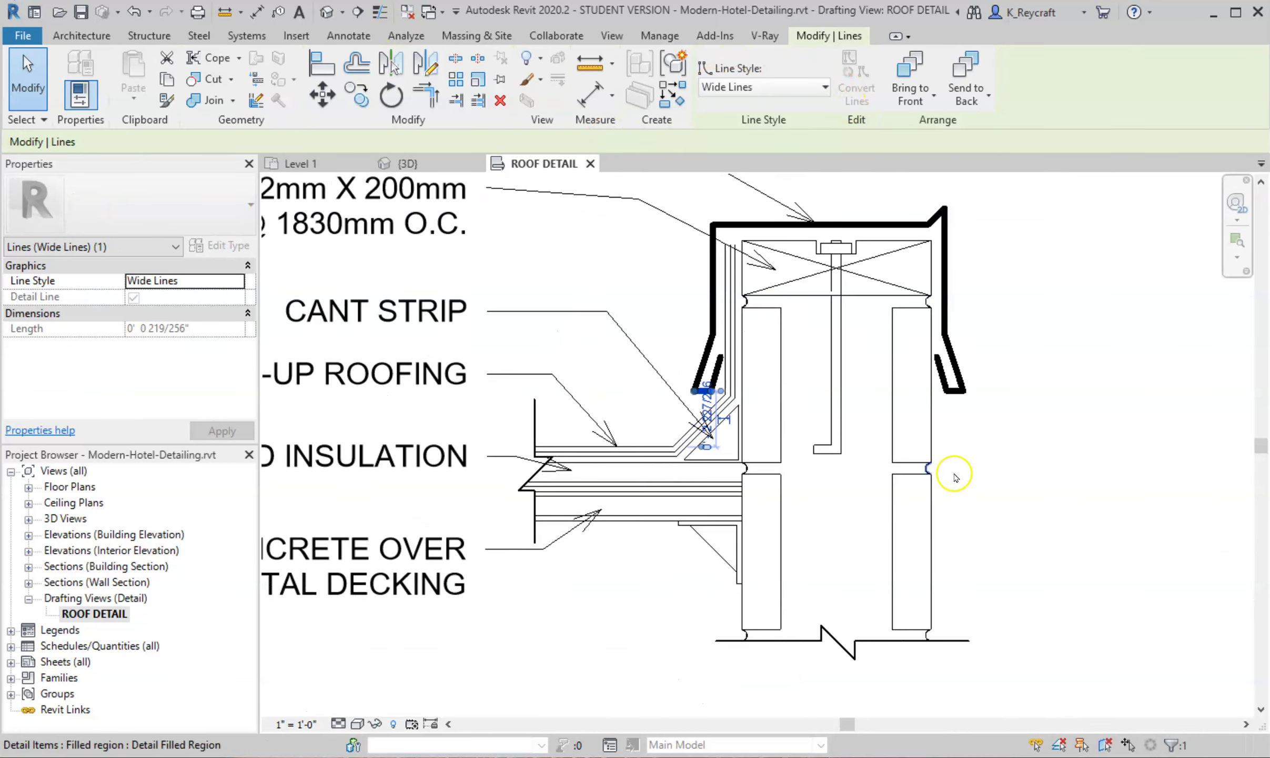
left_click(573, 249)
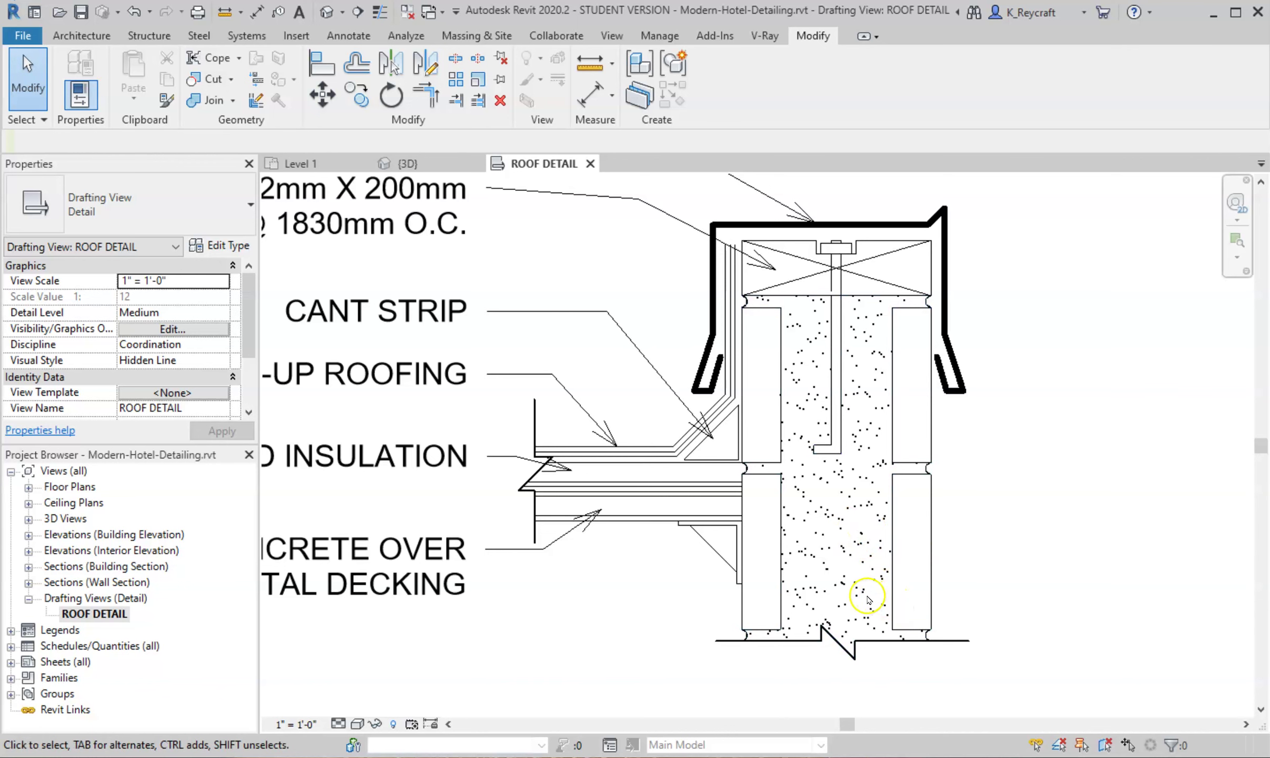
Select the filled region in the wall core and examine the available filled region types and its type properties without changing them.
left_click(869, 561)
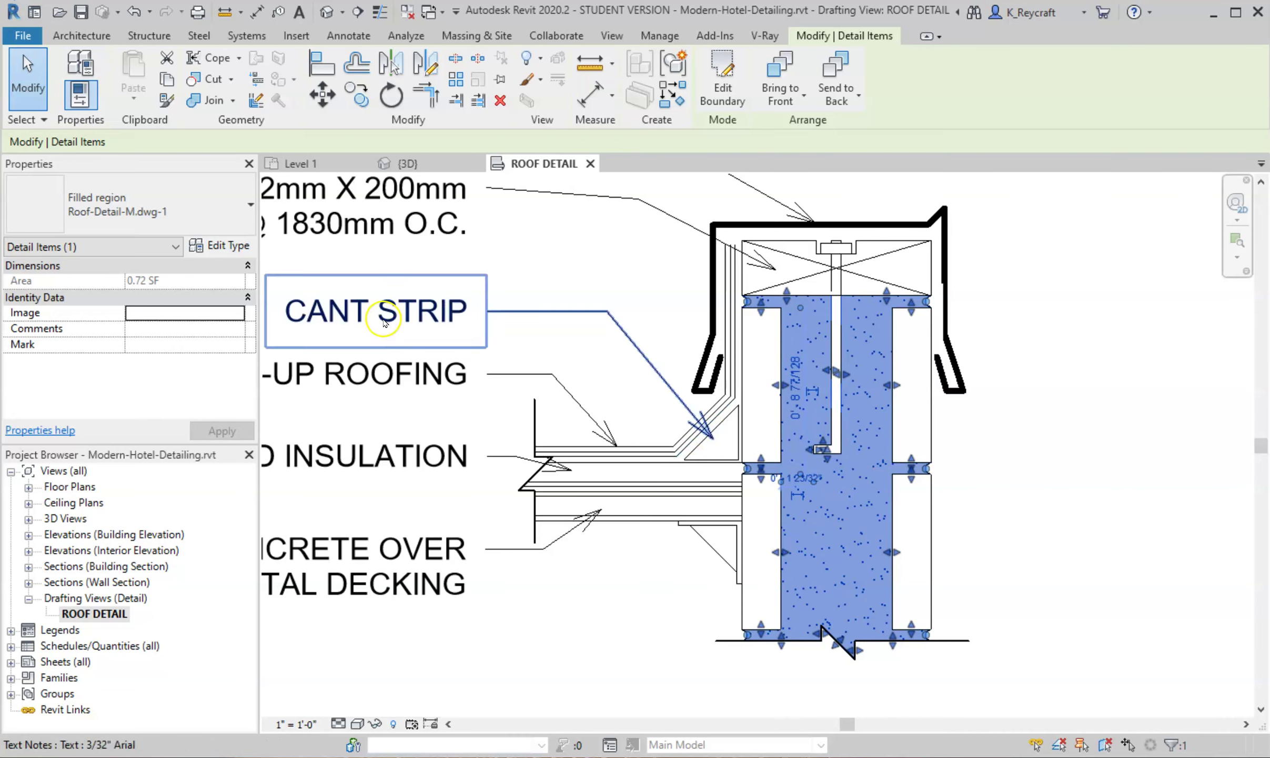
left_click(103, 217)
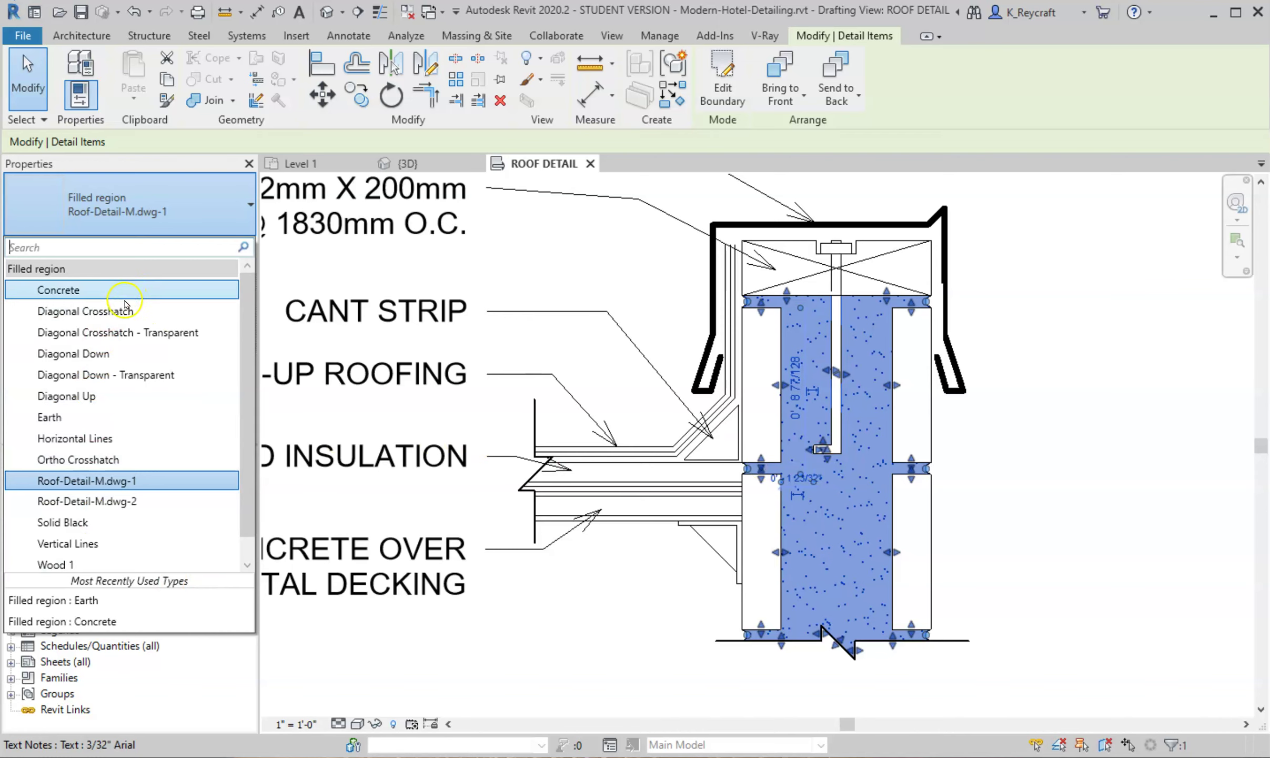
key("Escape")
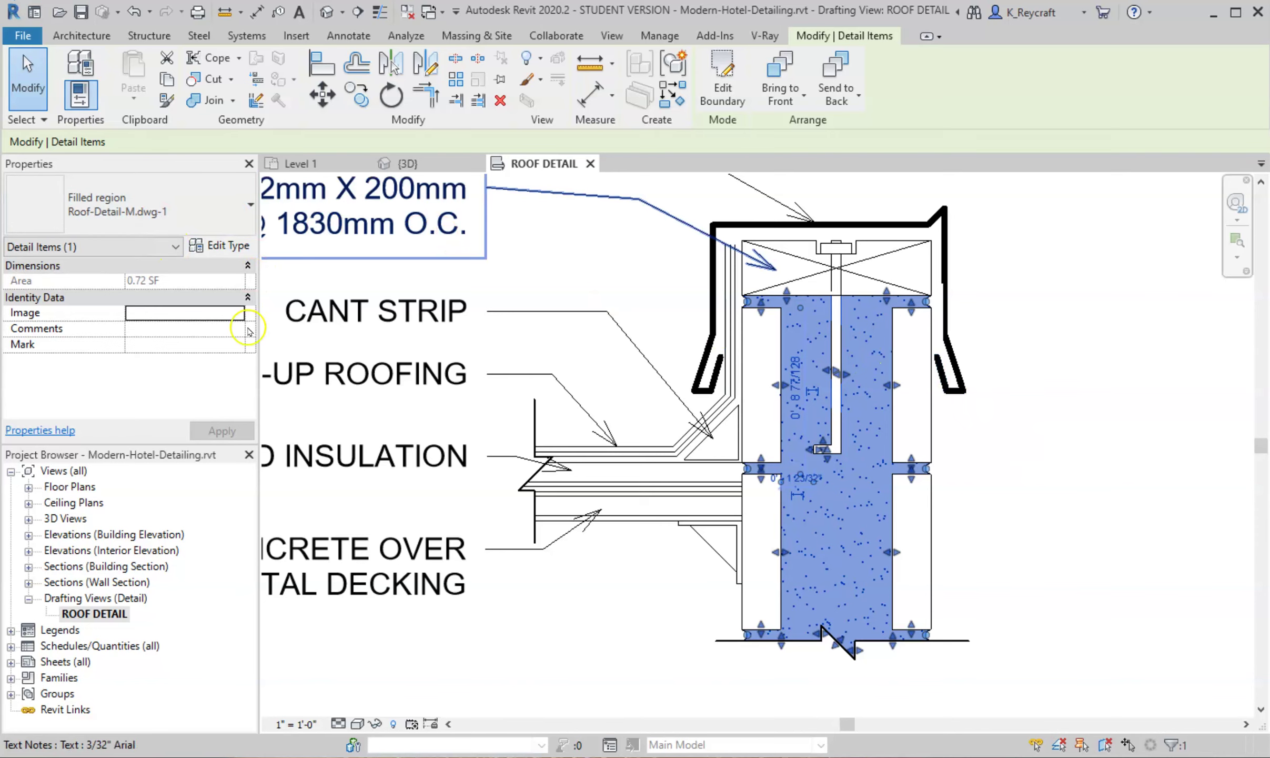
left_click(209, 248)
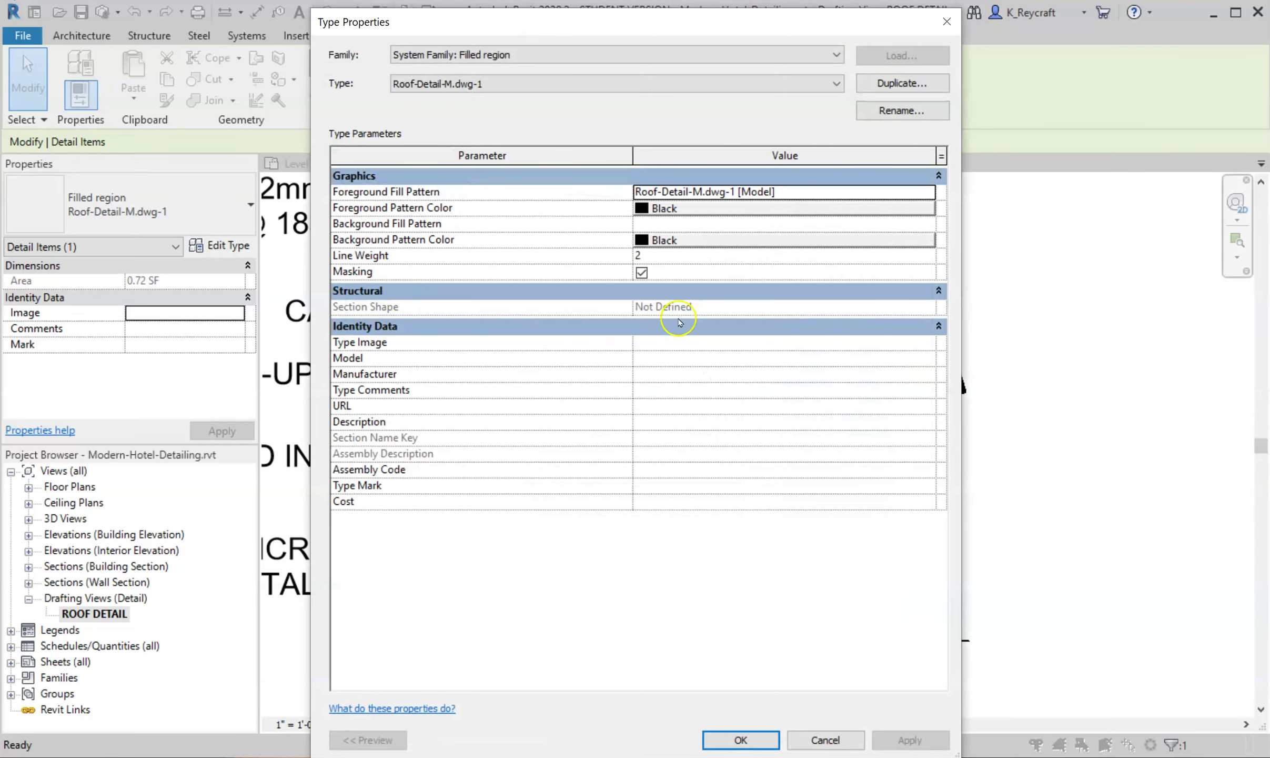
left_click(955, 27)
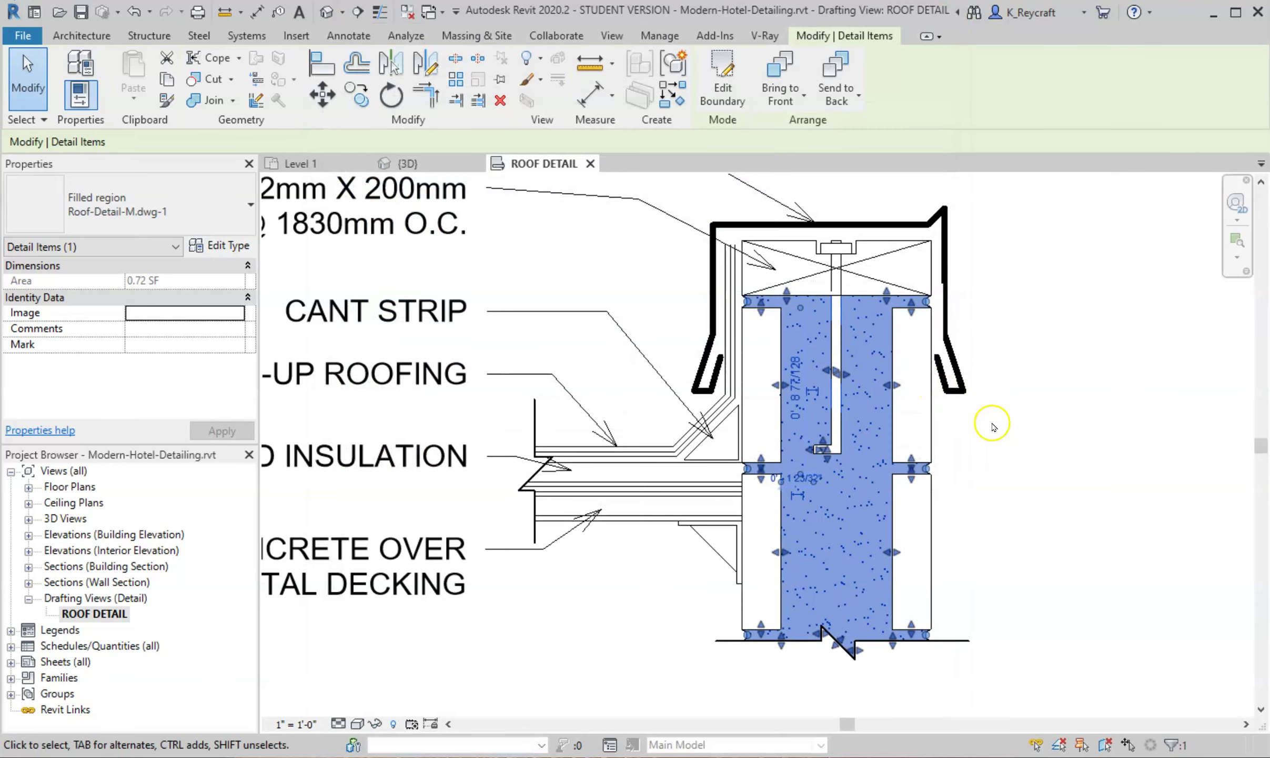
Open the foreground fill pattern choices in the type properties of the wall core's filled region.
left_click(989, 427)
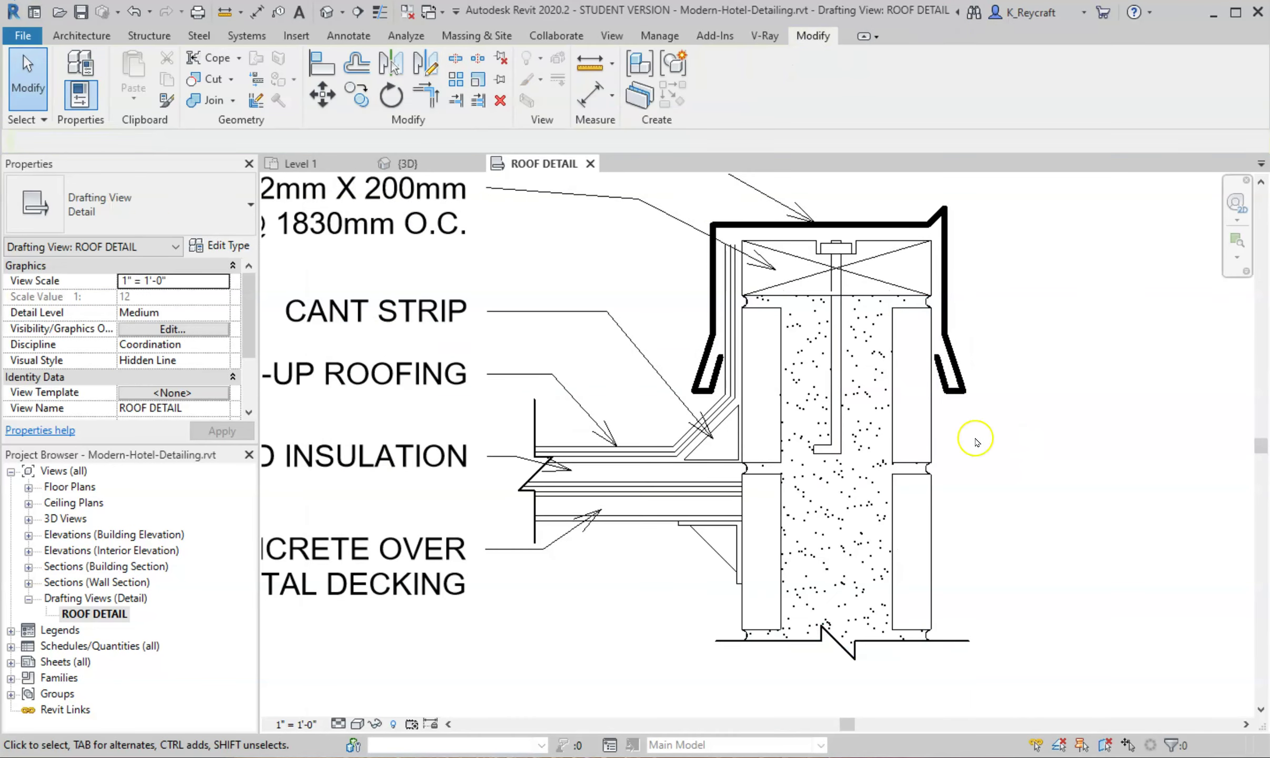
left_click(851, 491)
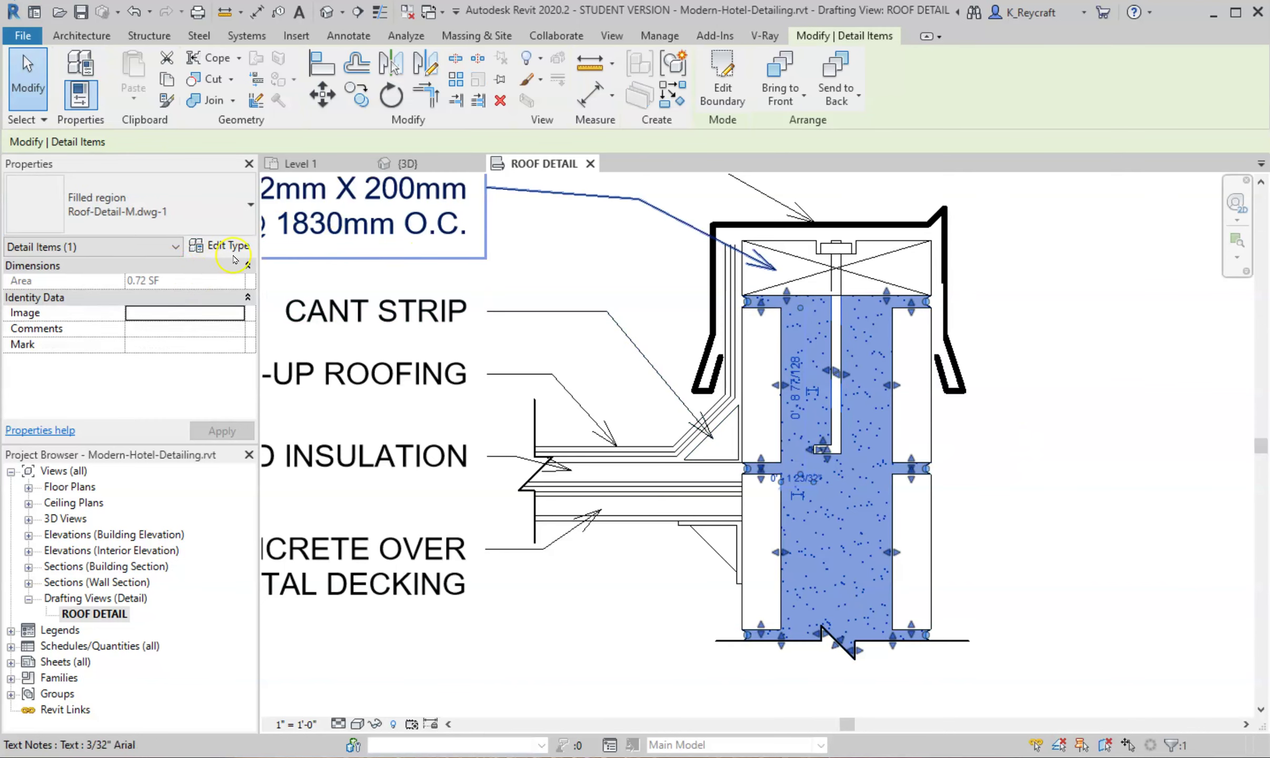
left_click(225, 248)
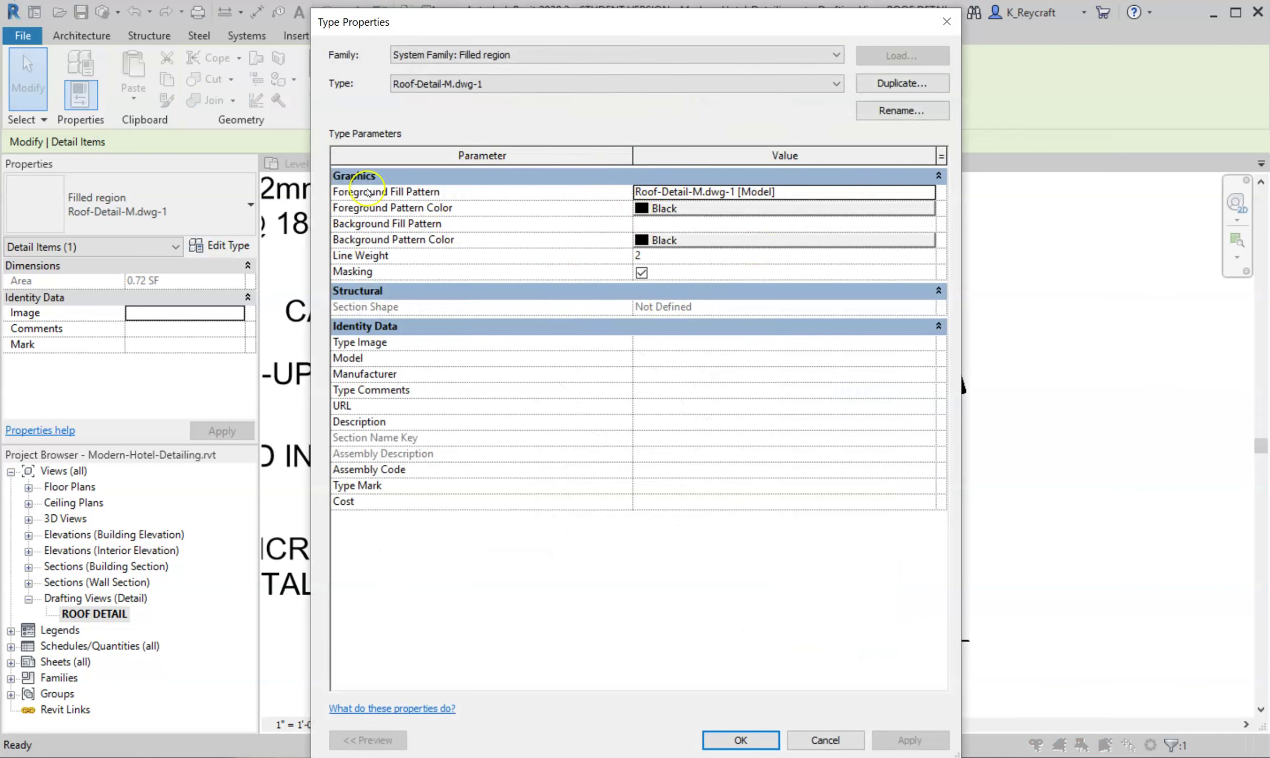
left_click(740, 192)
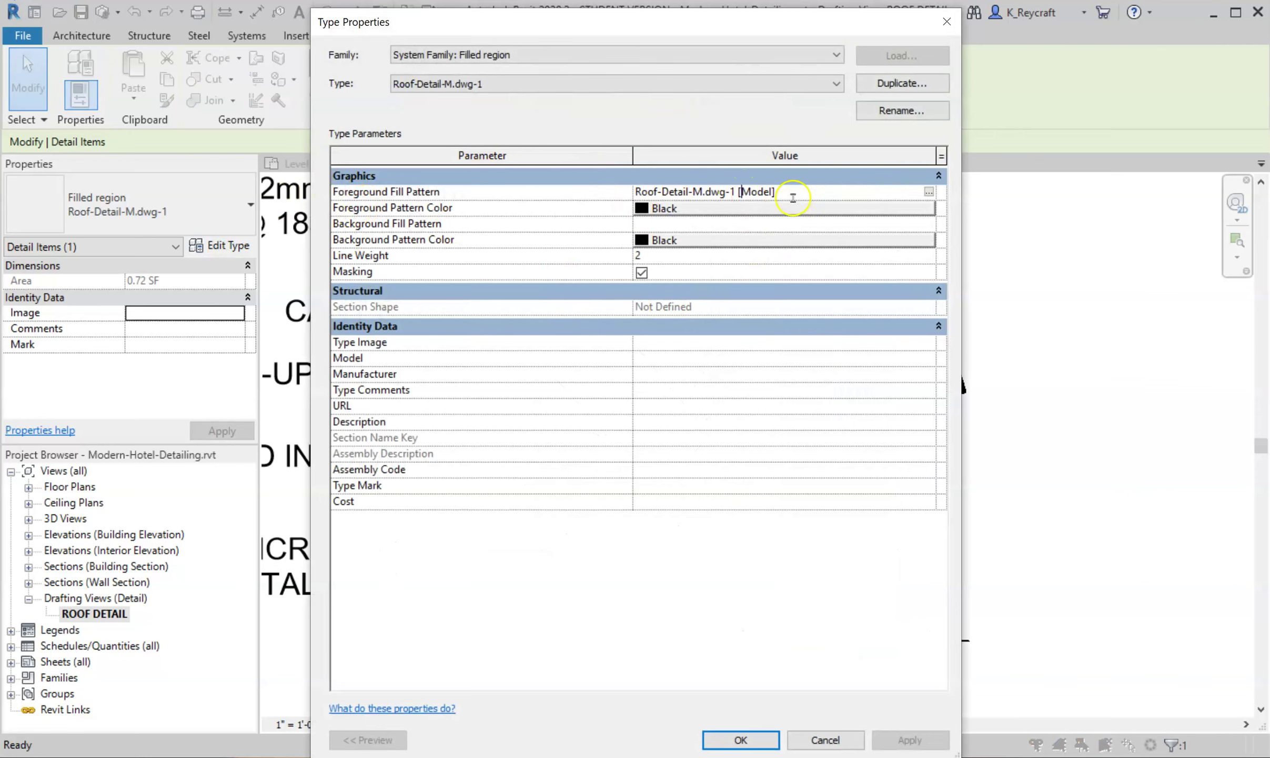
left_click(928, 194)
Look through the available model fill patterns for one suited to the wall core.
scroll(679, 400, "up", 4)
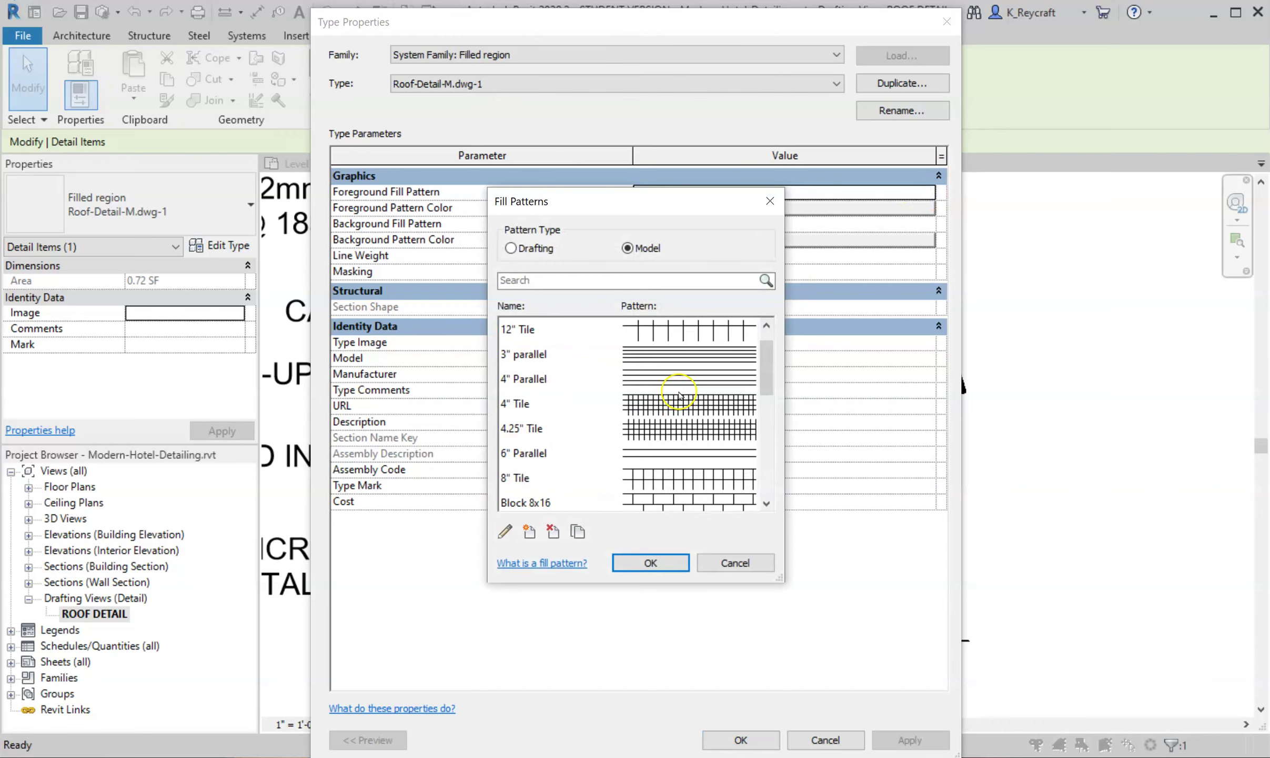
scroll(680, 396, "down", 1)
scroll(680, 395, "down", 3)
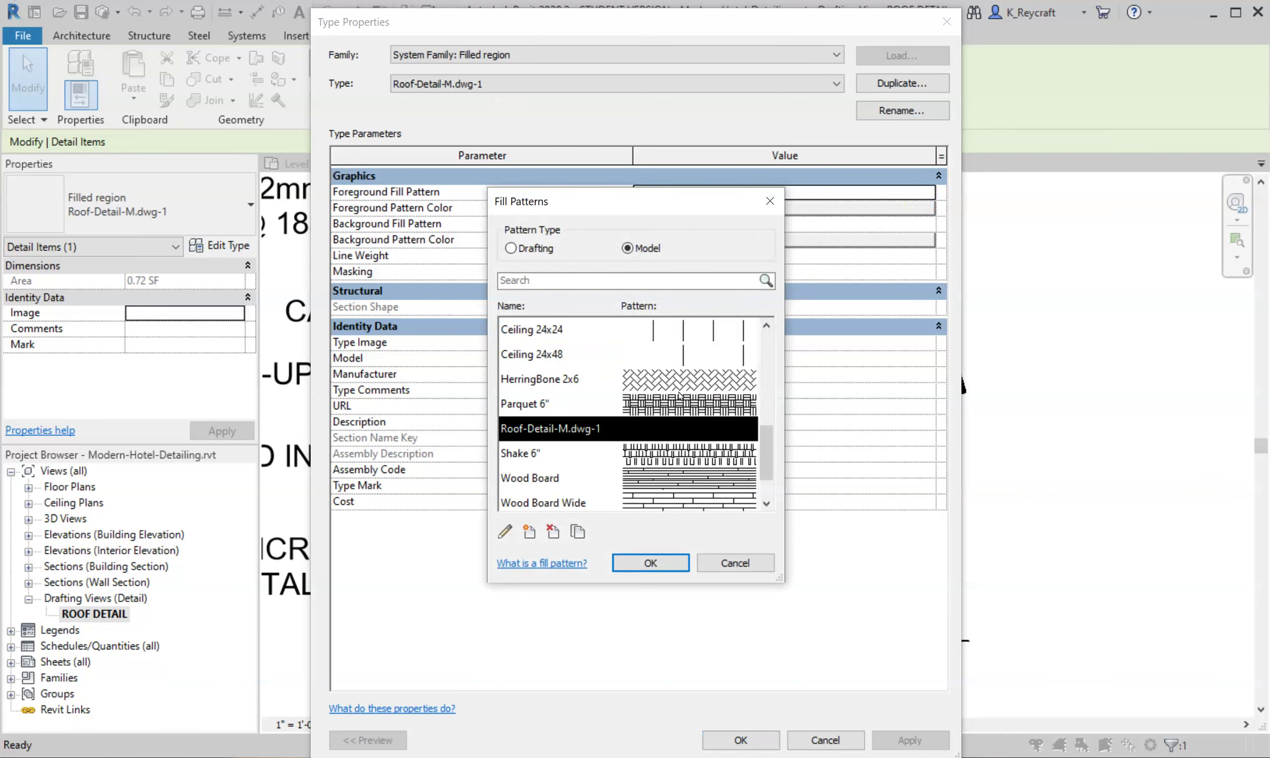
scroll(680, 396, "down", 1)
scroll(680, 396, "up", 5)
scroll(681, 395, "down", 2)
scroll(680, 396, "down", 1)
scroll(673, 408, "down", 2)
scroll(675, 420, "up", 4)
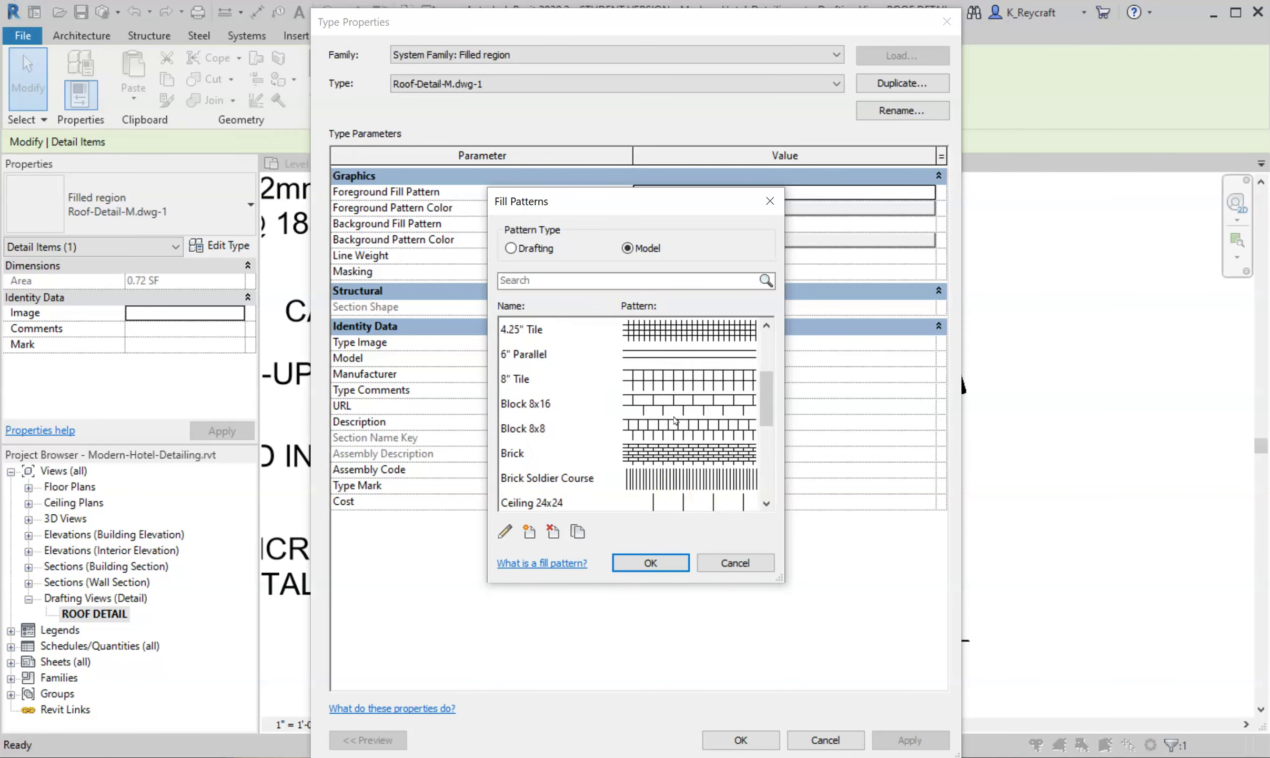
scroll(675, 419, "up", 1)
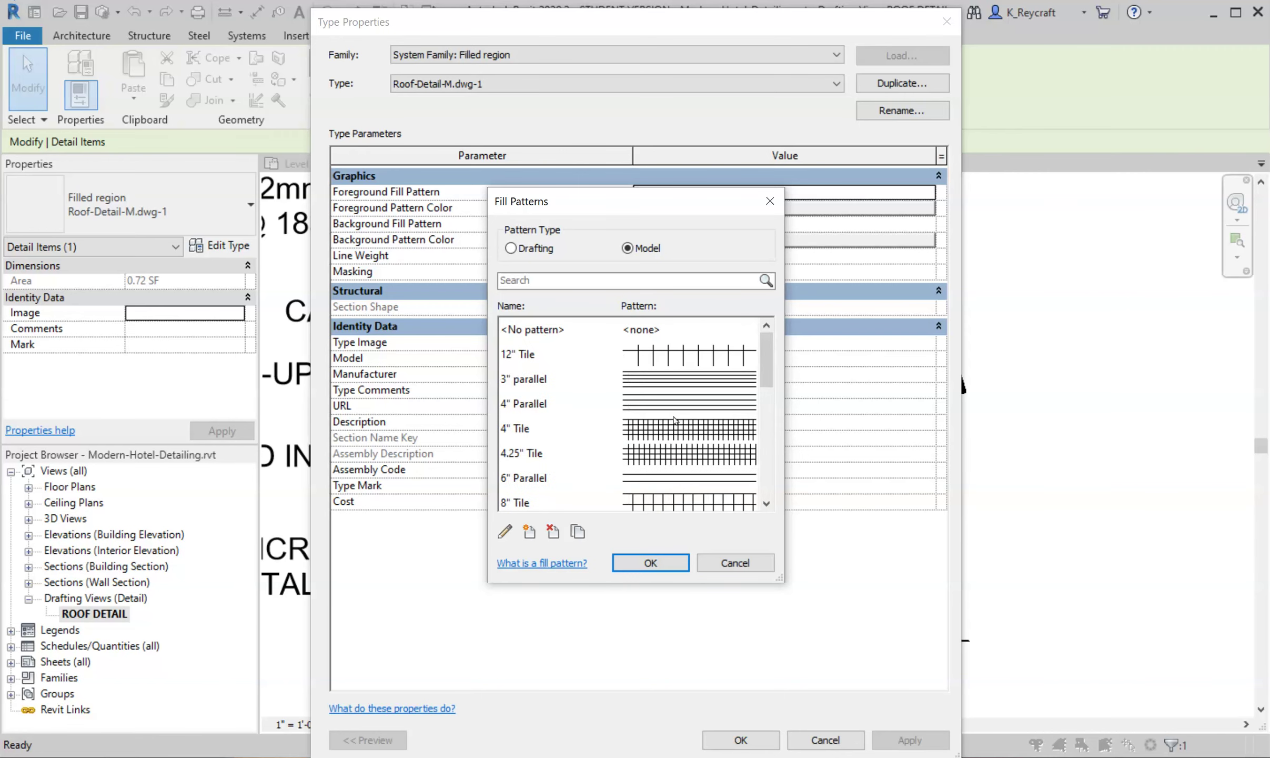
Assign the Concrete drafting pattern as the wall core region's foreground fill and clear the selection.
left_click(528, 251)
left_click(700, 403)
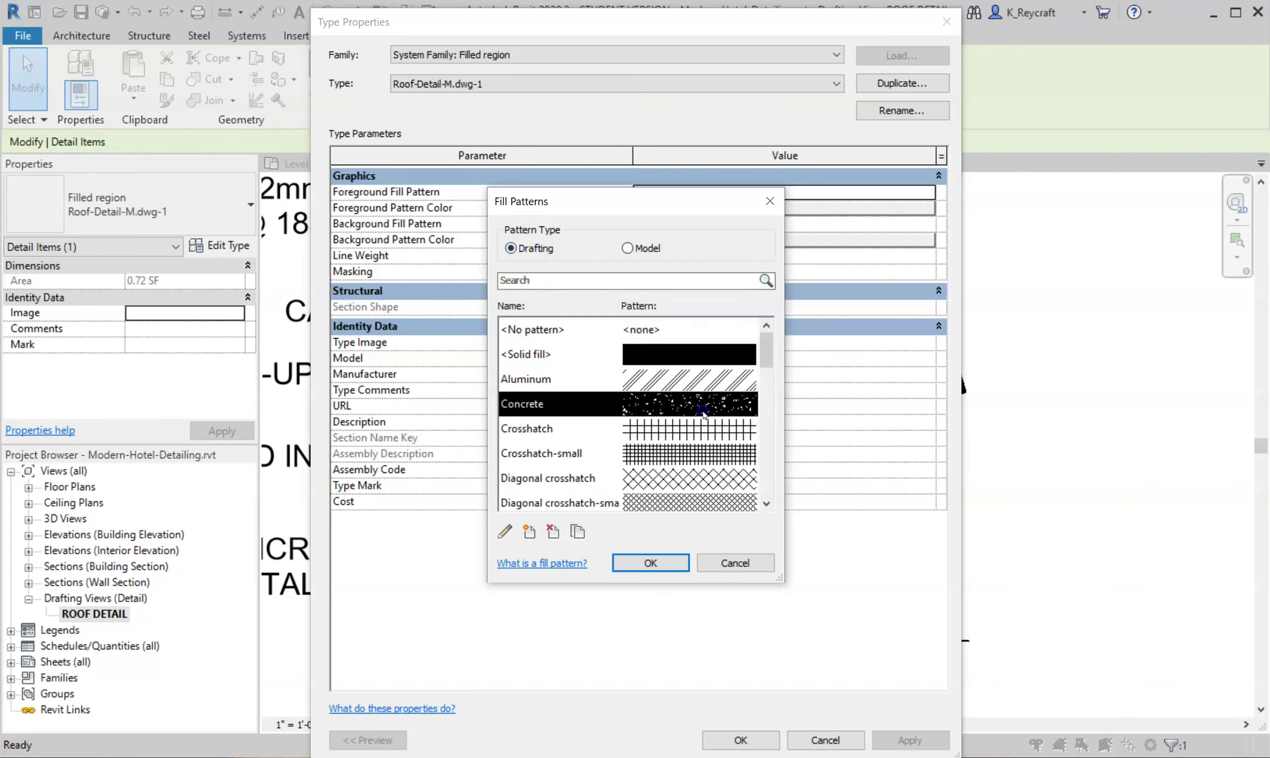
left_click(664, 564)
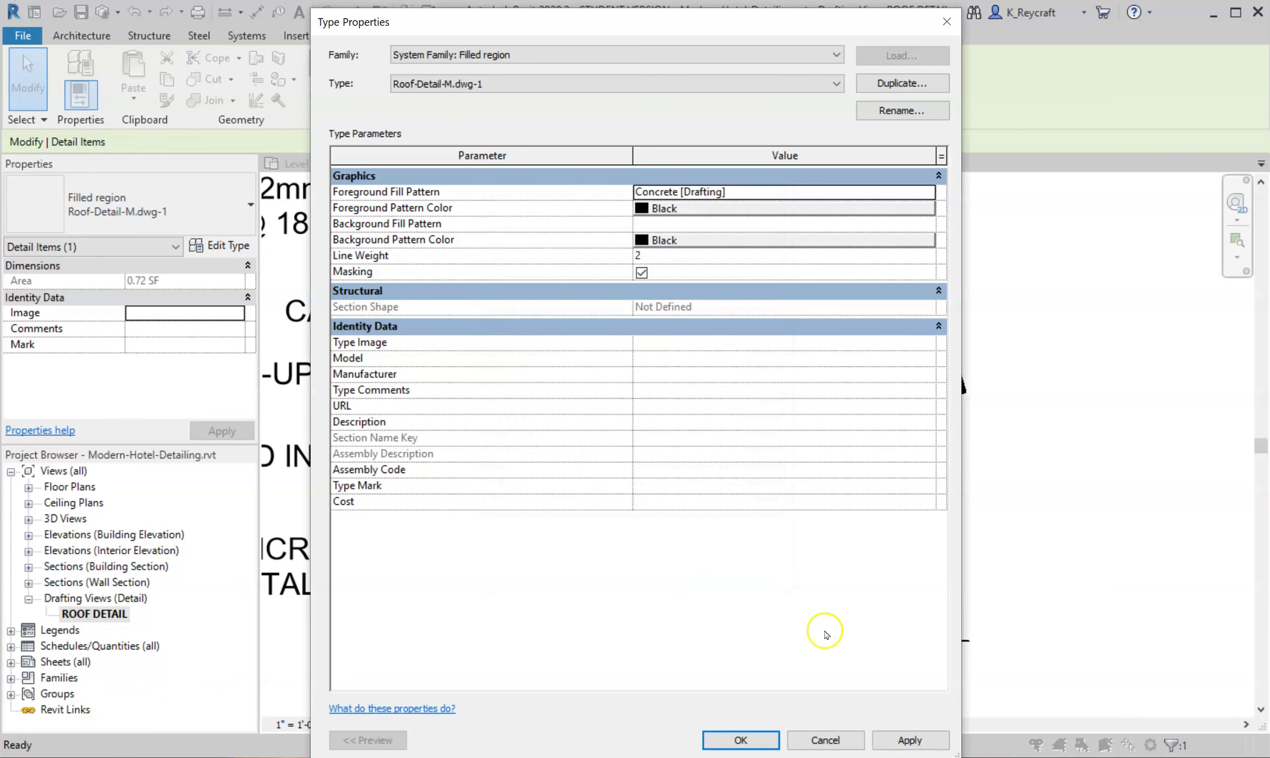
left_click(744, 739)
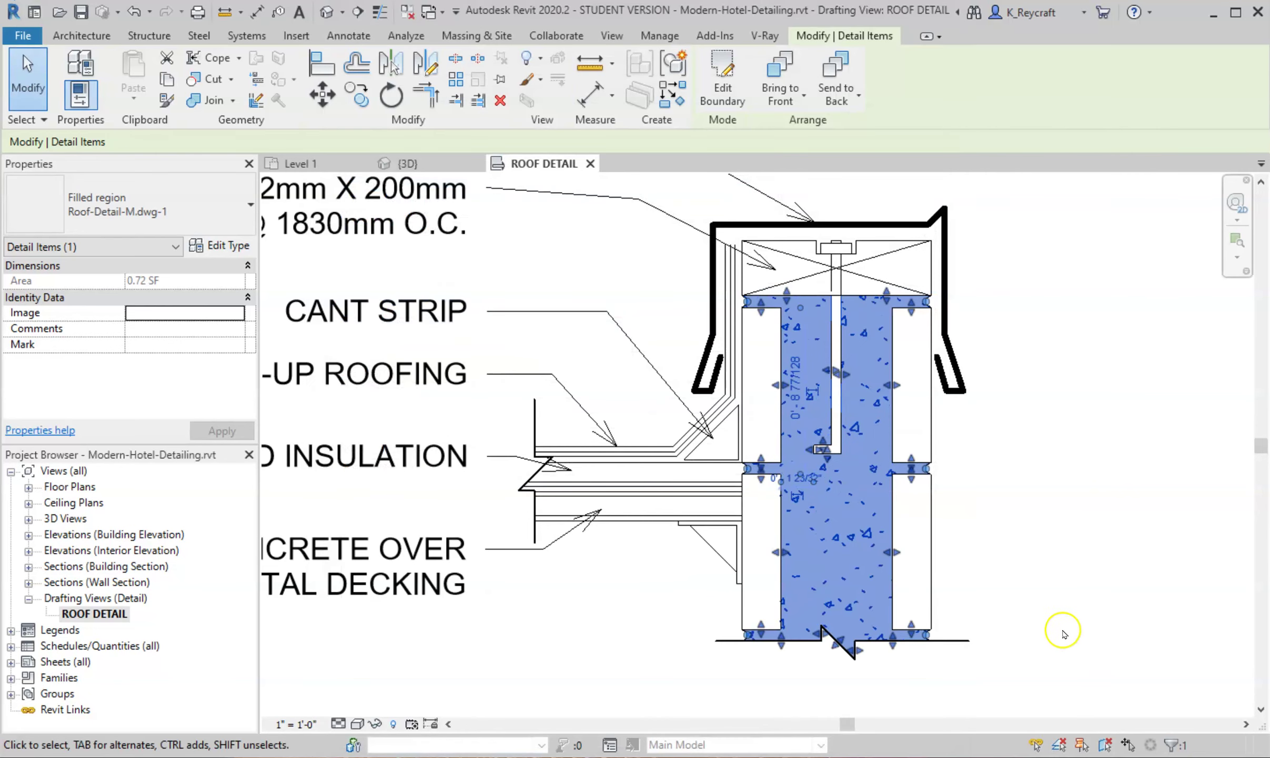
left_click(1046, 482)
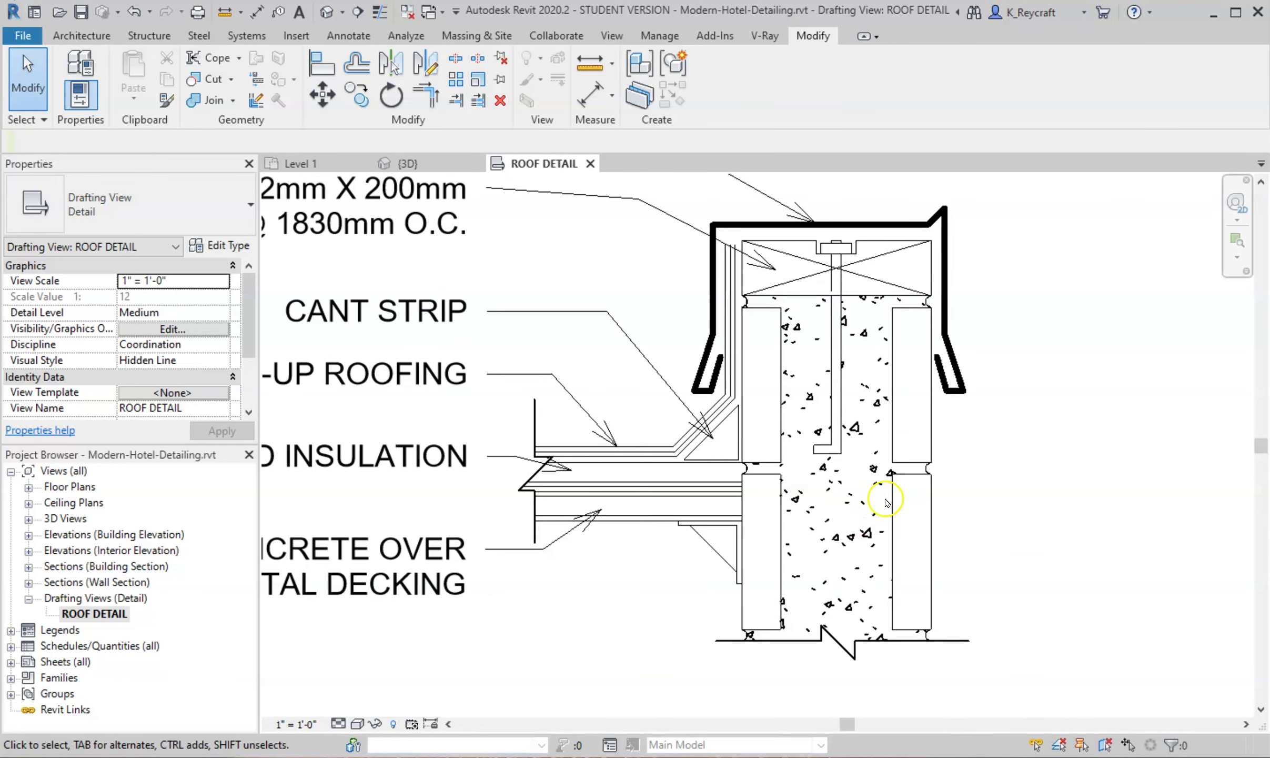
Set the line weight of the wall core's filled region type to 1 and clear the selection.
left_click(862, 641)
left_click(240, 250)
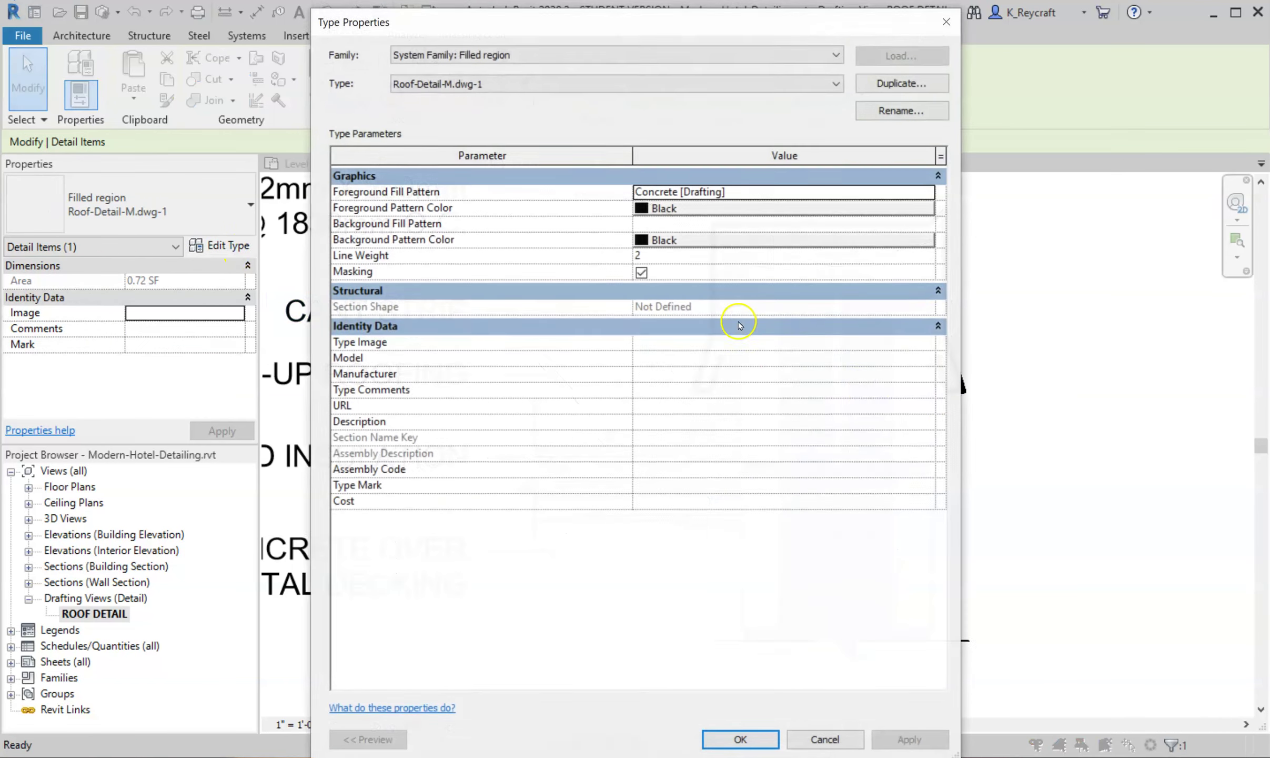
left_click(800, 256)
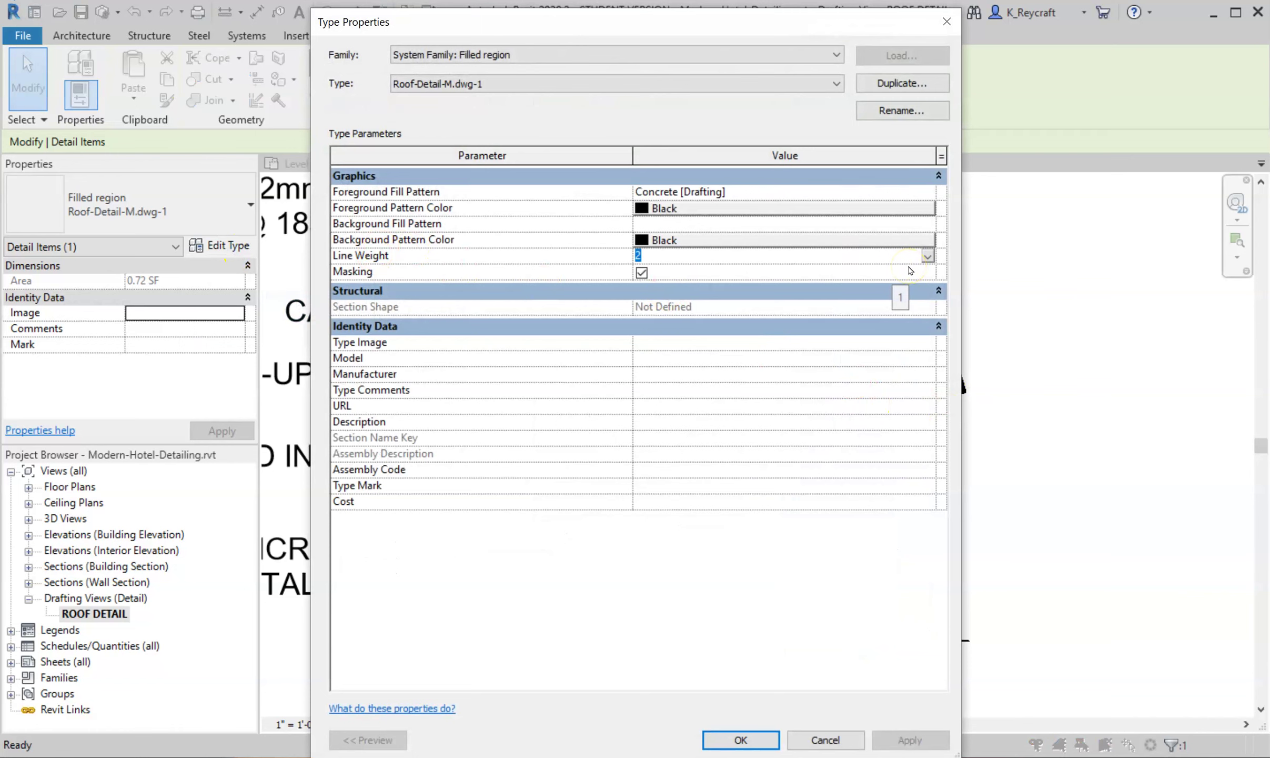
type("1")
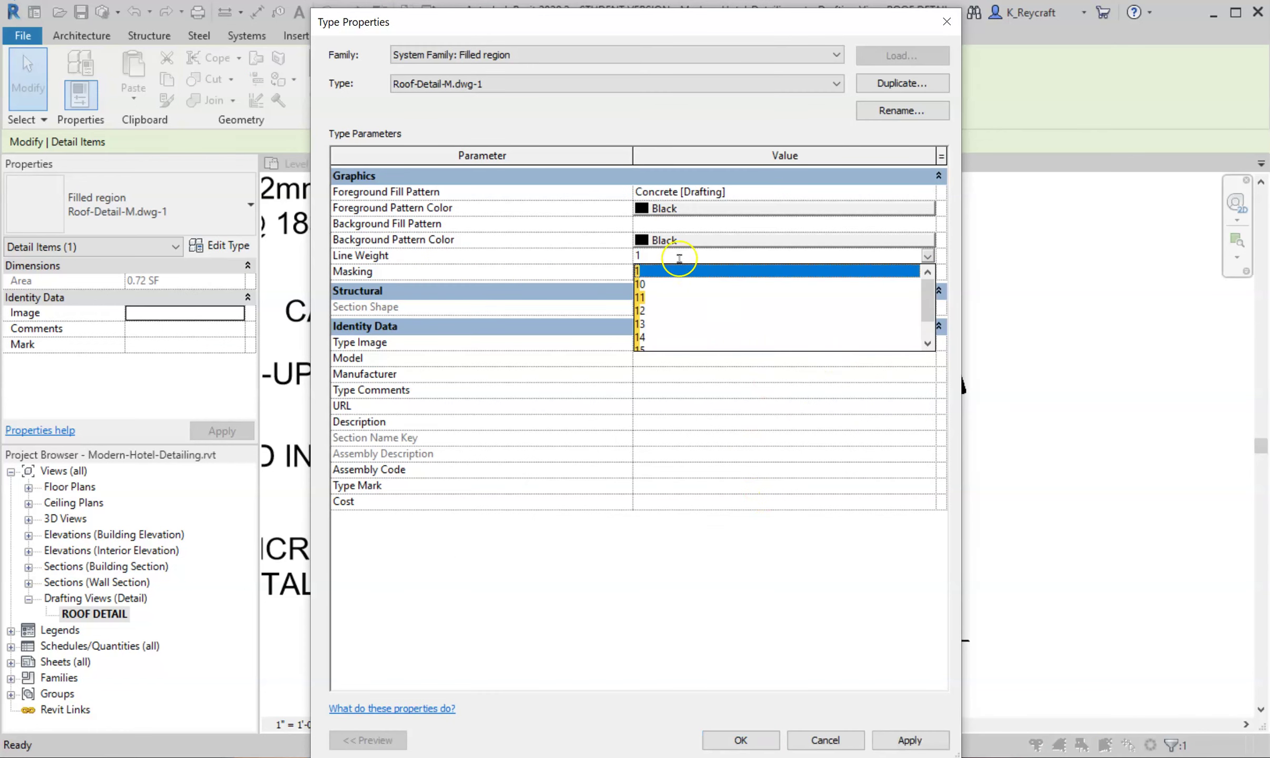
left_click(659, 269)
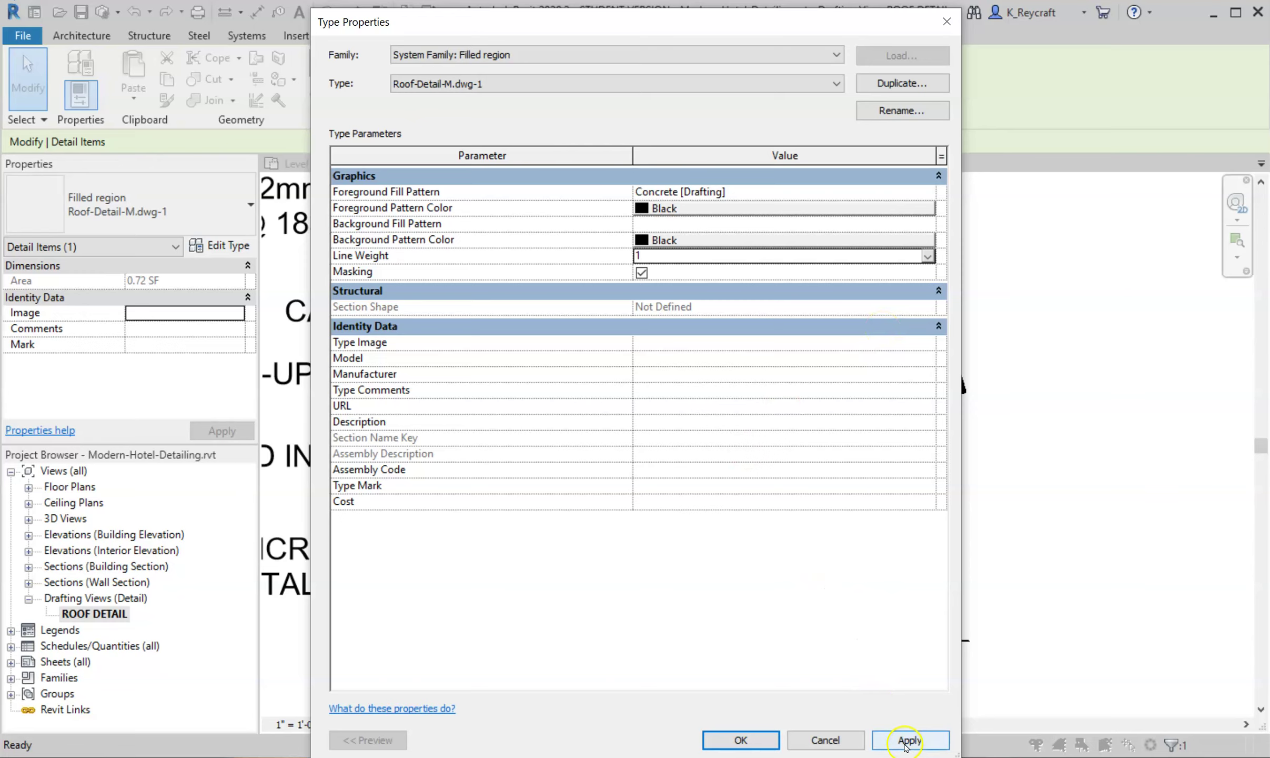
left_click_drag(709, 29, 370, 46)
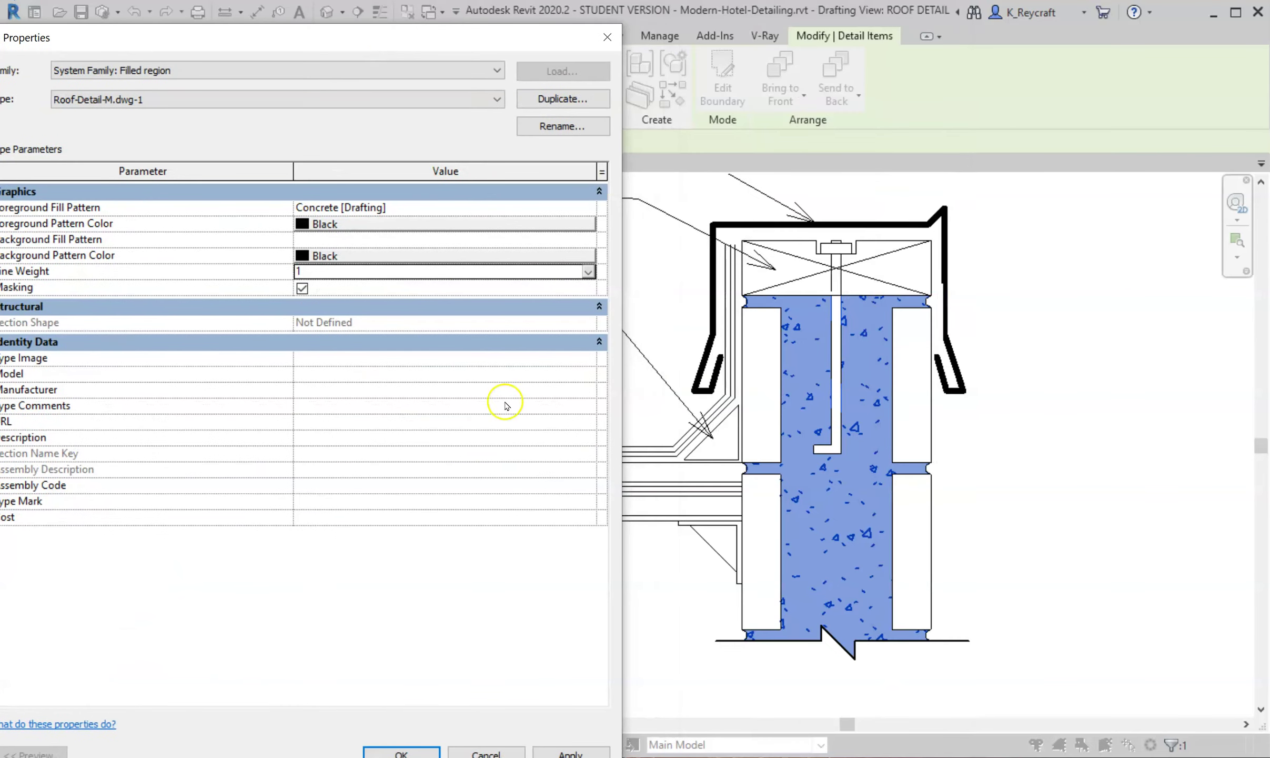
left_click(573, 752)
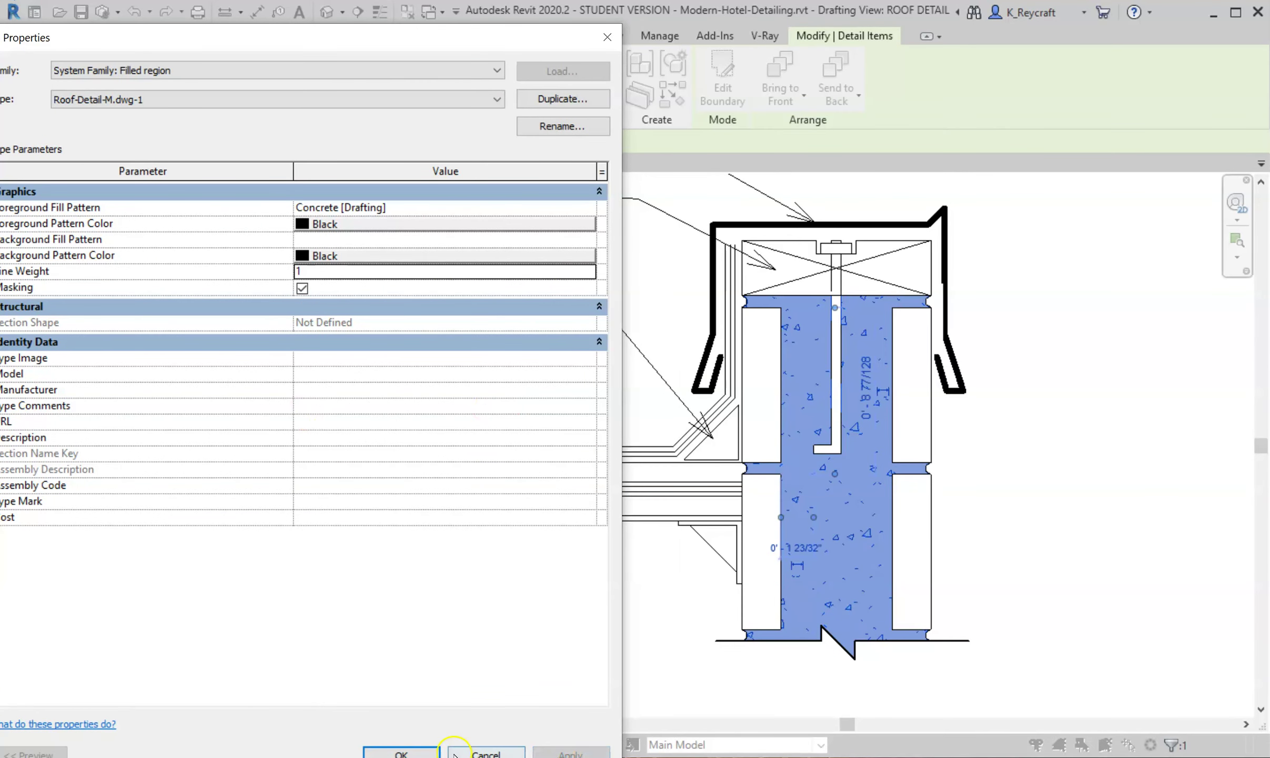
left_click(401, 753)
left_click(992, 513)
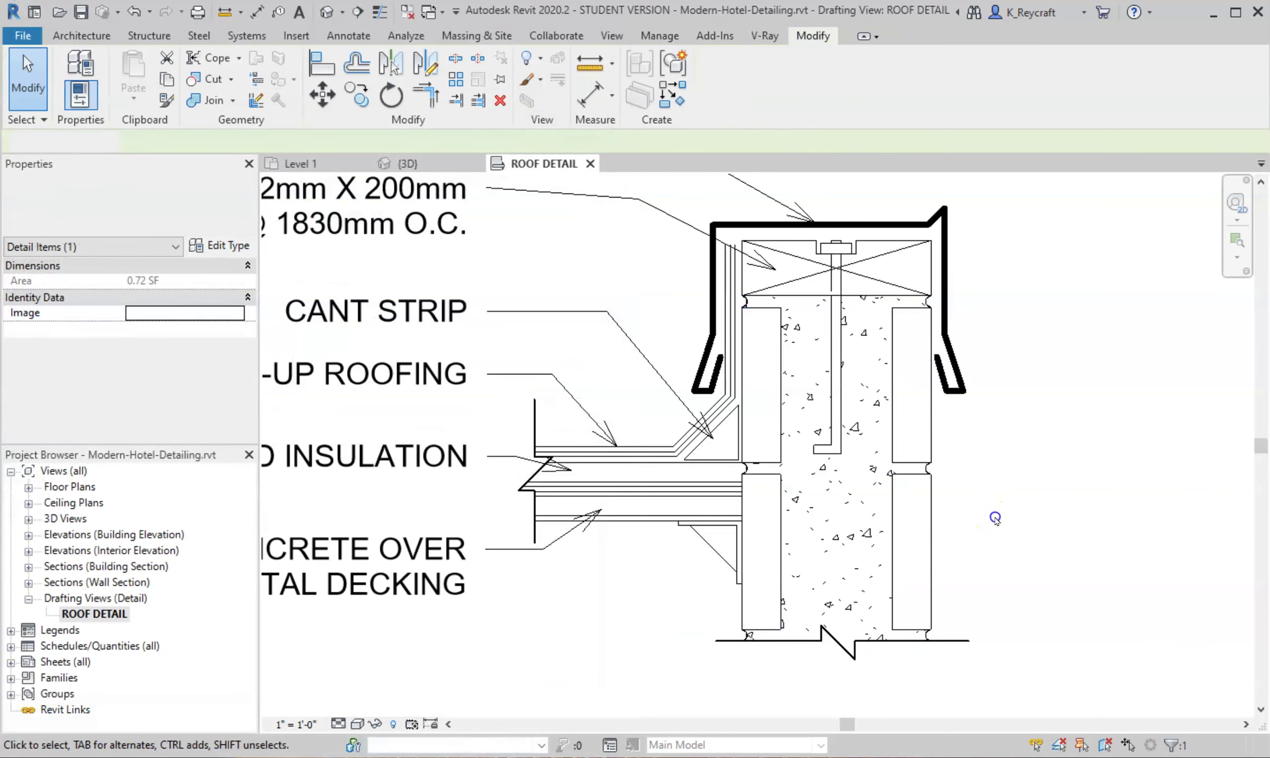
Open the A5.2 - Roof Details sheet.
scroll(995, 518, "down", 1)
scroll(995, 519, "down", 2)
middle_click_drag(998, 517, 1023, 518)
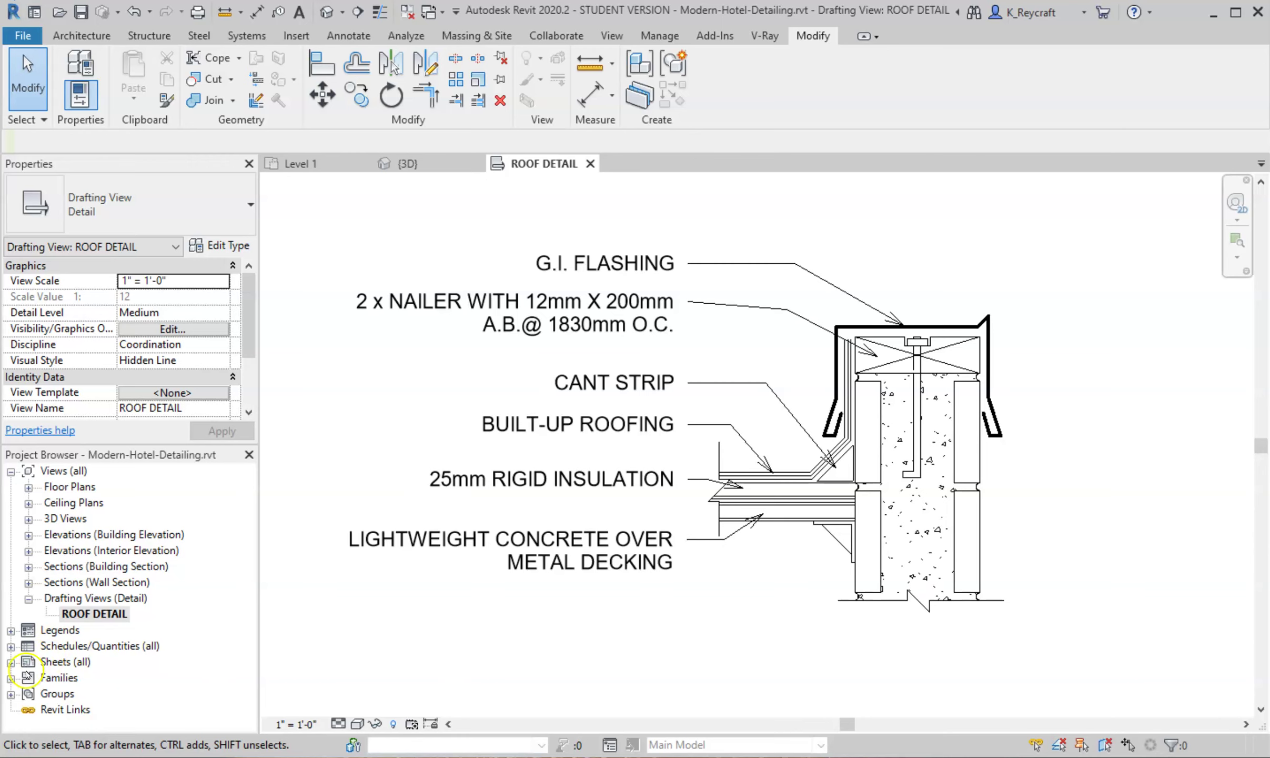
left_click(10, 663)
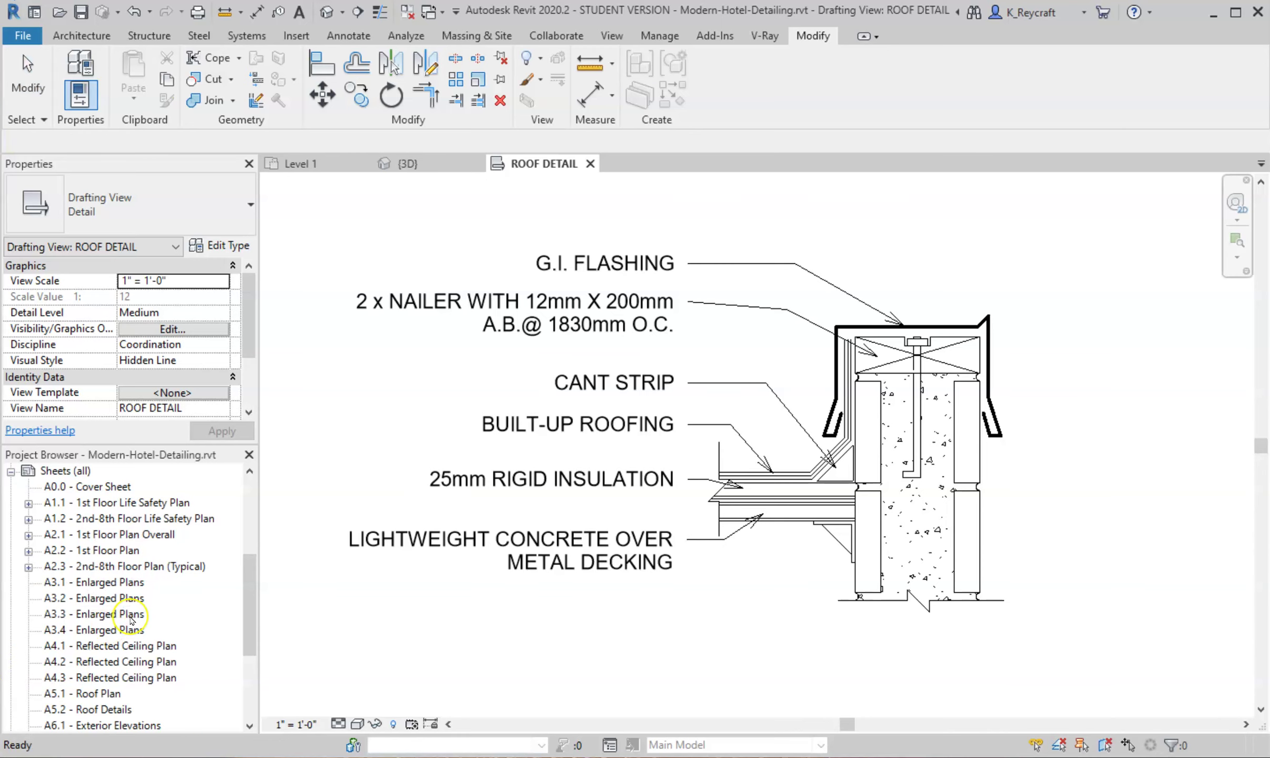
scroll(117, 646, "down", 1)
double_click(108, 662)
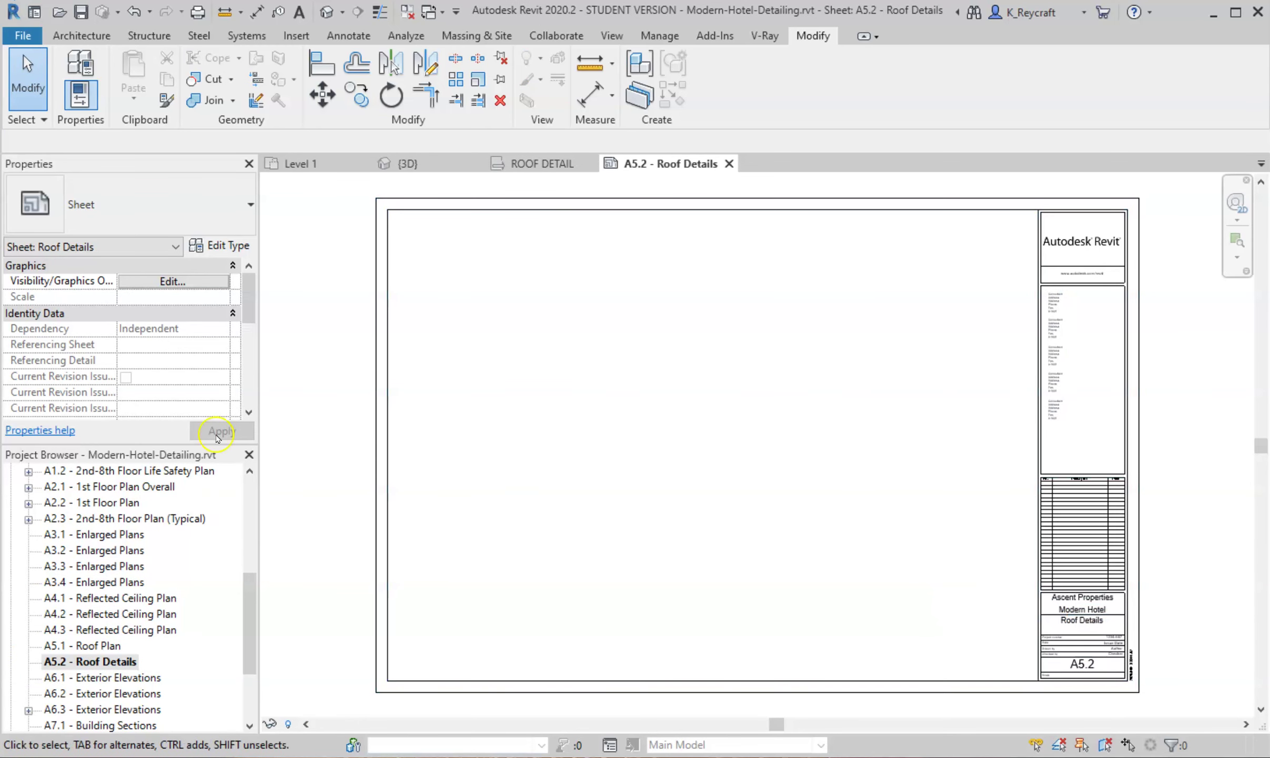
Place the ROOF DETAIL drafting view near the upper-left corner of the Roof Details sheet and clear the selection.
scroll(132, 526, "up", 5)
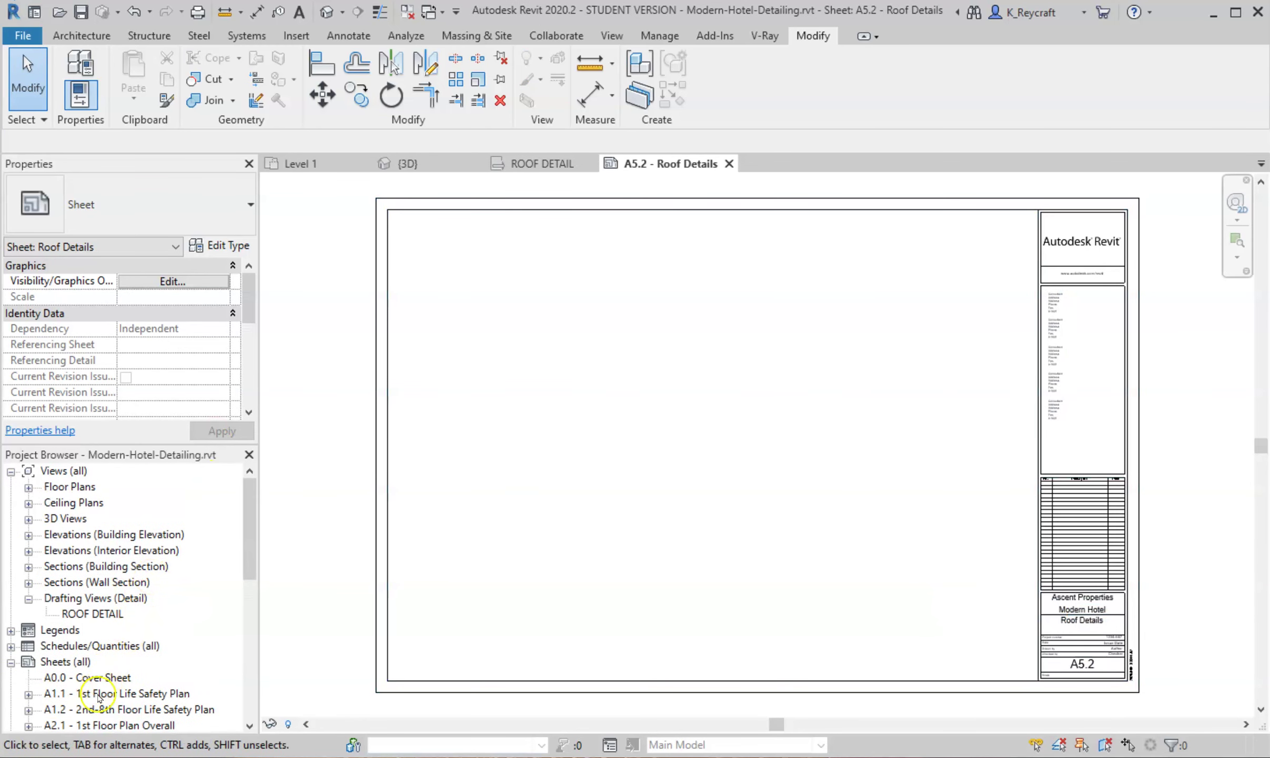
scroll(124, 678, "down", 1)
scroll(118, 621, "up", 1)
left_click(93, 598)
left_click_drag(92, 597, 633, 352)
scroll(478, 296, "up", 10)
middle_click_drag(477, 295, 738, 444)
left_click(609, 372)
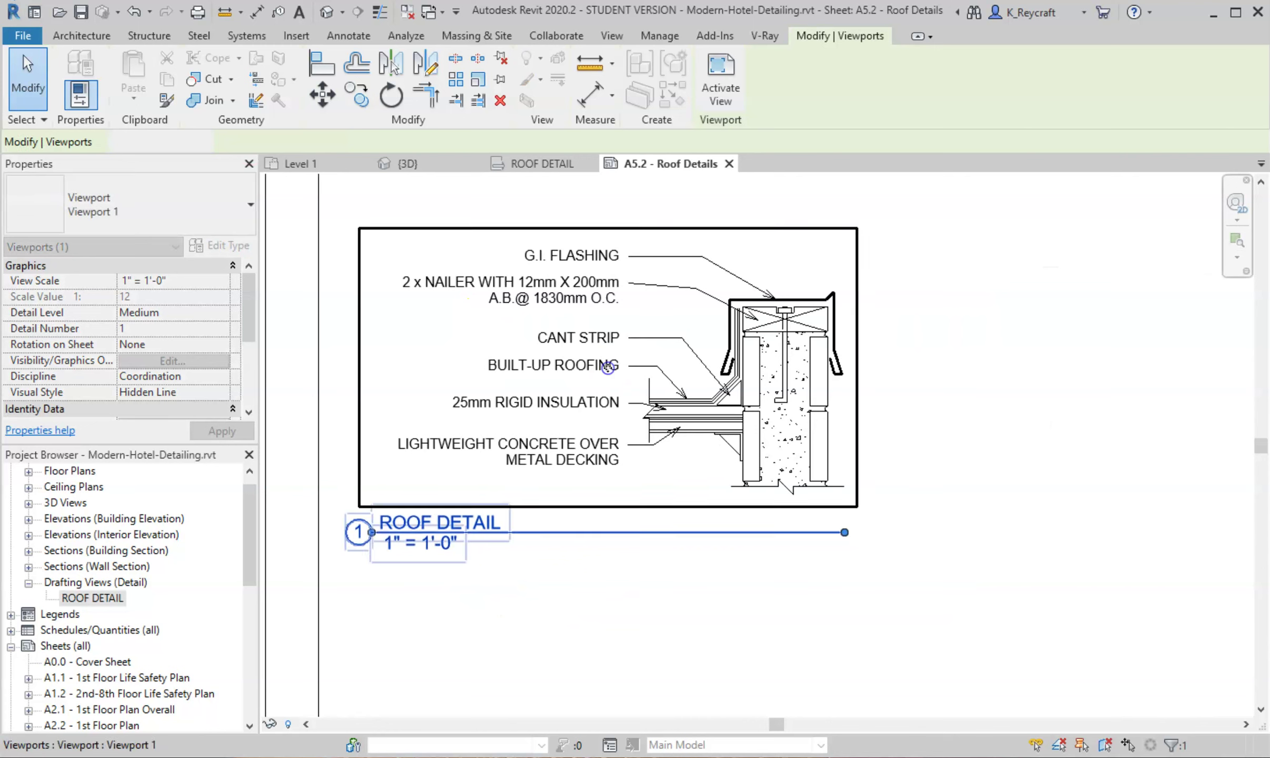
key("Escape")
Examine the placed roof detail on the sheet, checking its position, line weights, hatch and notes.
scroll(1044, 485, "down", 3)
scroll(927, 477, "down", 5)
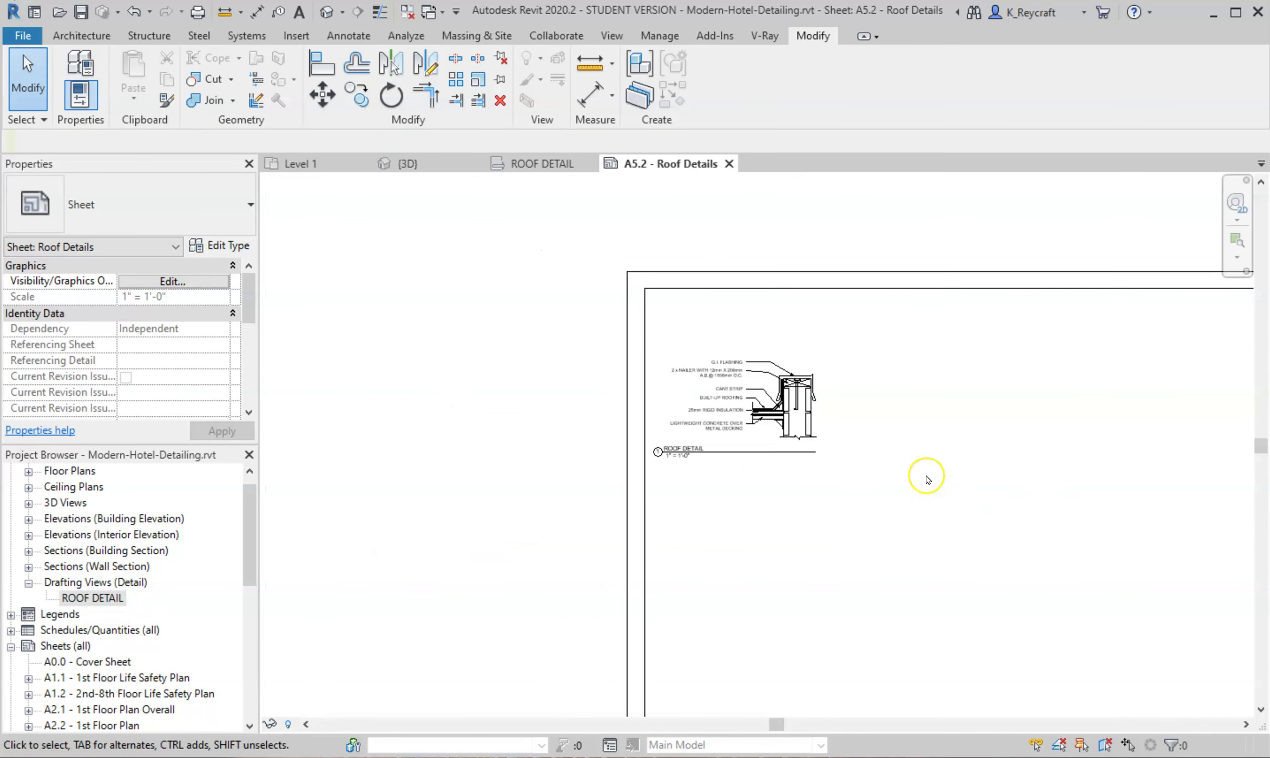
middle_click_drag(641, 296, 342, 205)
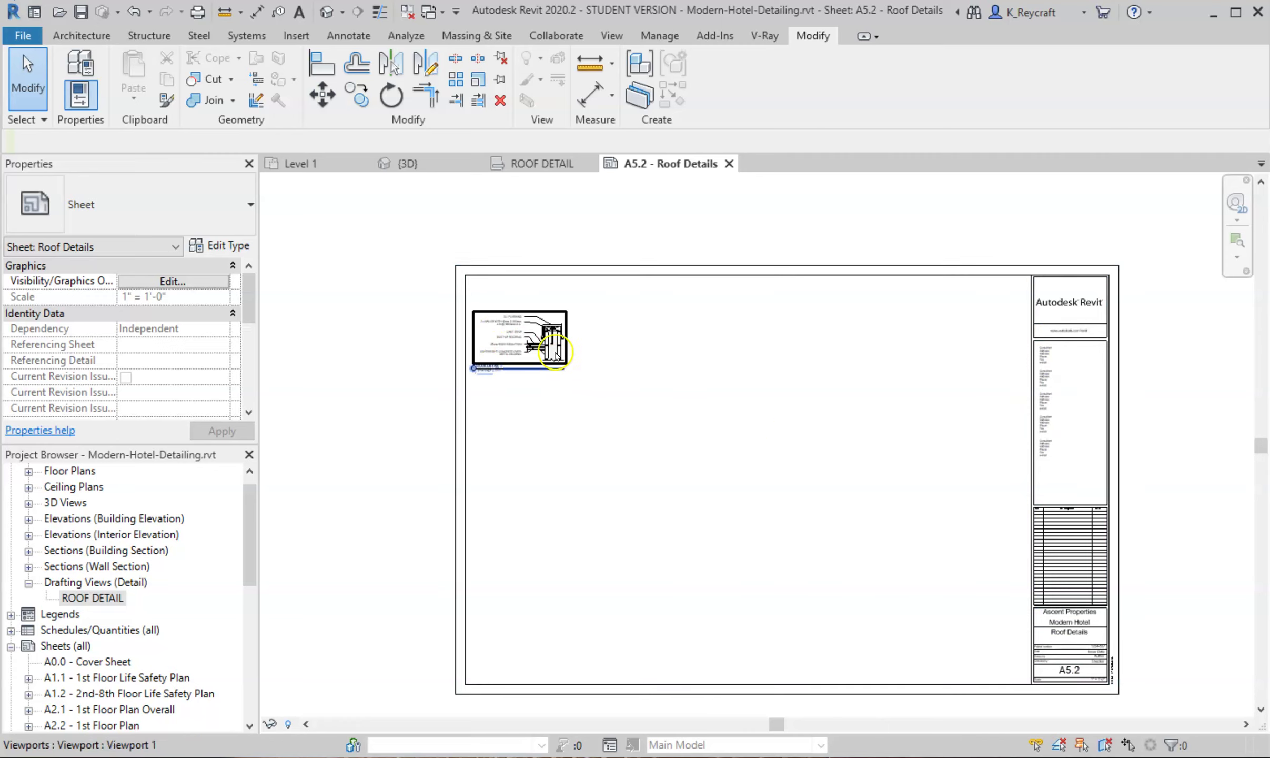
scroll(510, 353, "up", 5)
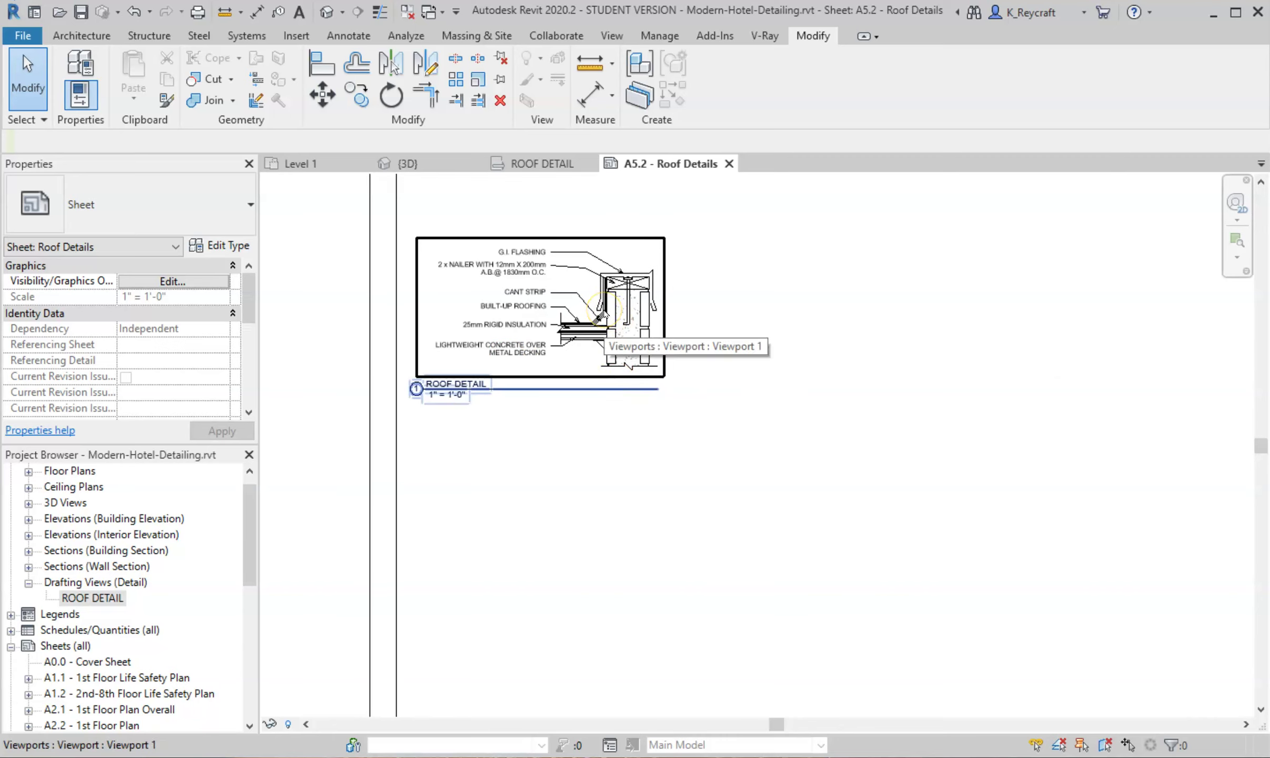
left_click(861, 330)
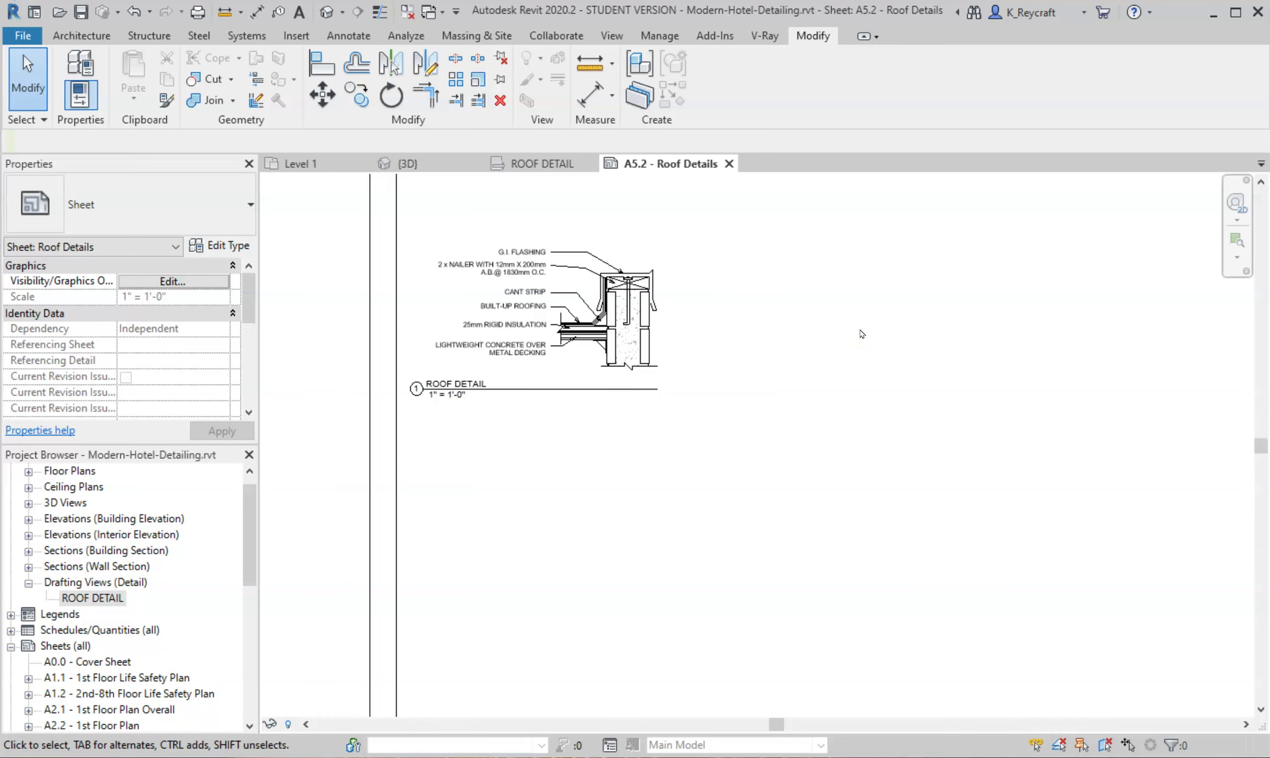
scroll(565, 301, "up", 3)
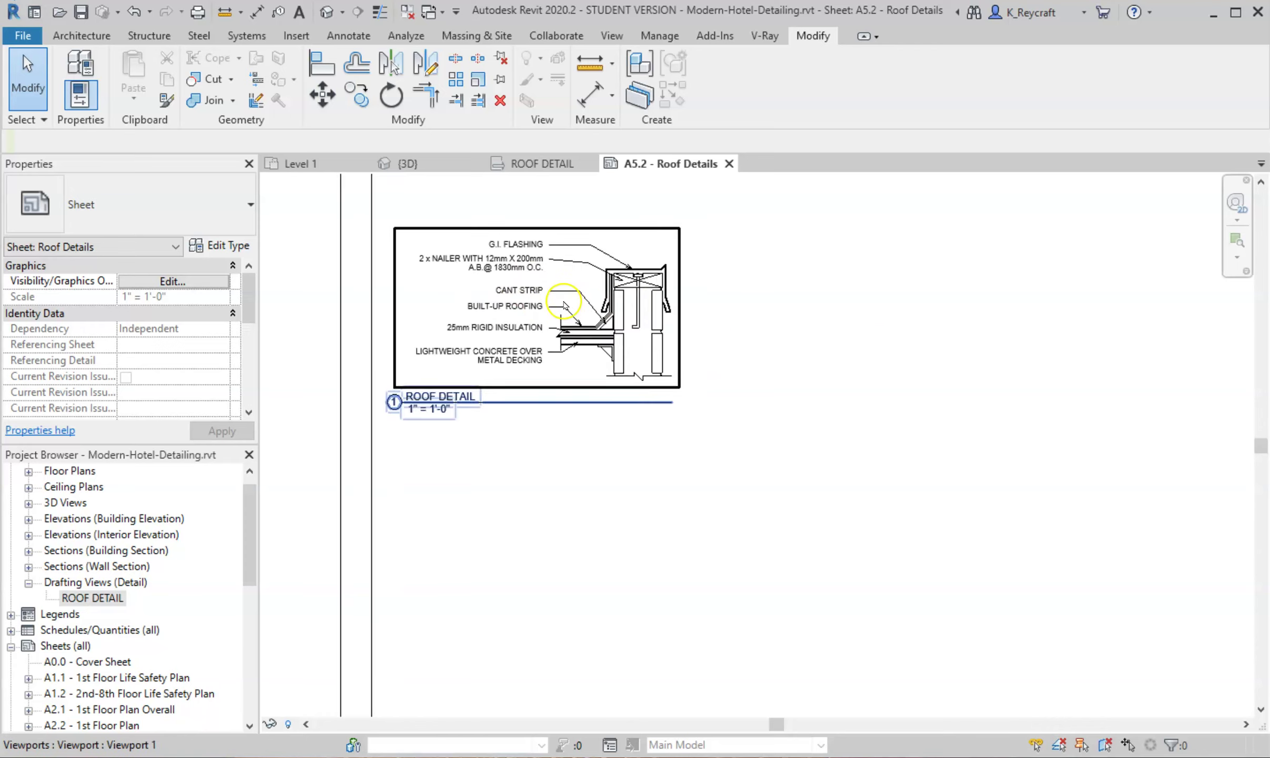
left_click(914, 407)
scroll(914, 407, "down", 1)
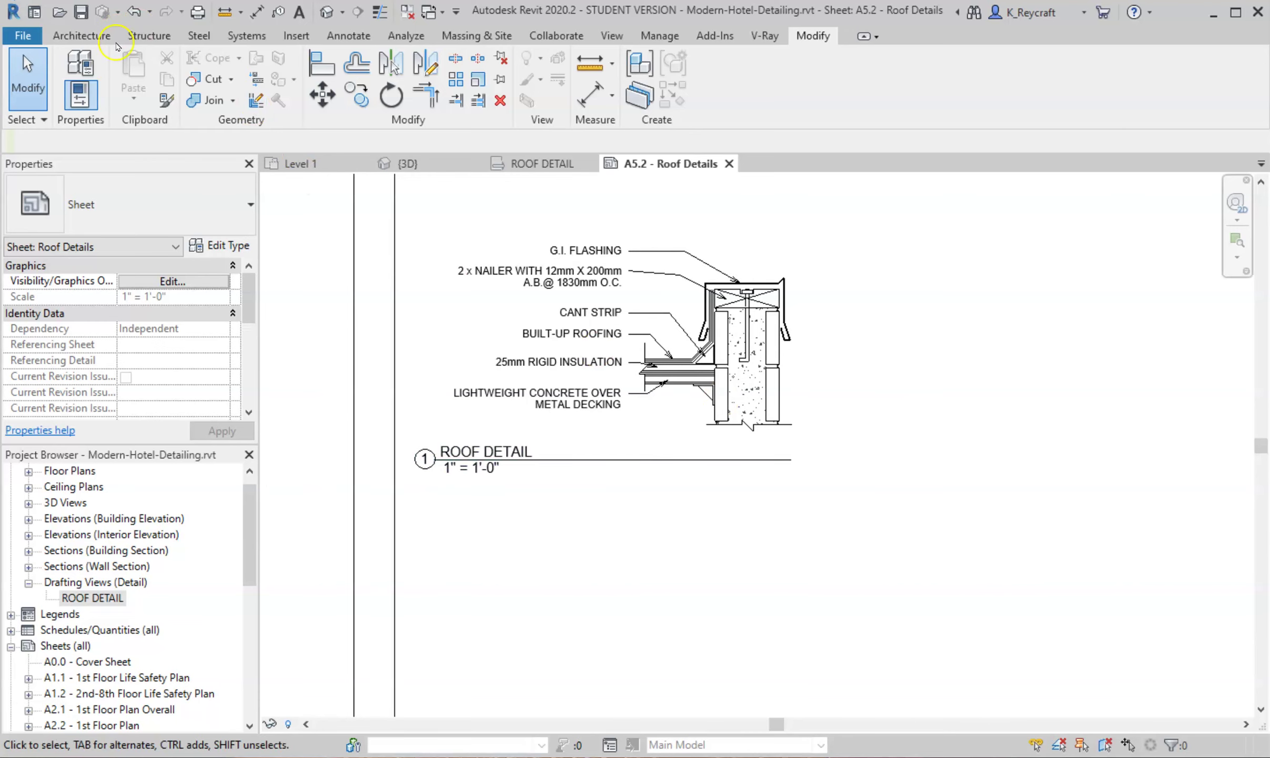
Start saving a view from the project to the library, opening the list of views and sheets.
left_click(24, 35)
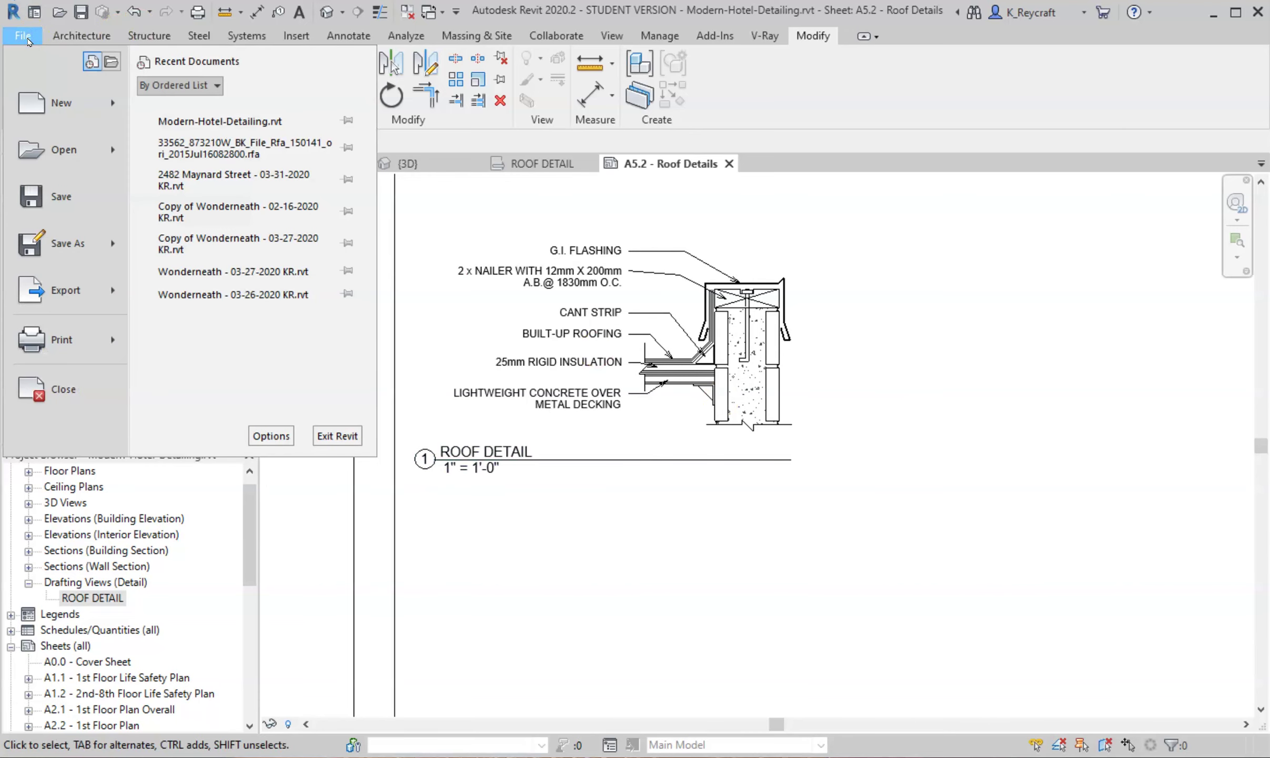
left_click(75, 290)
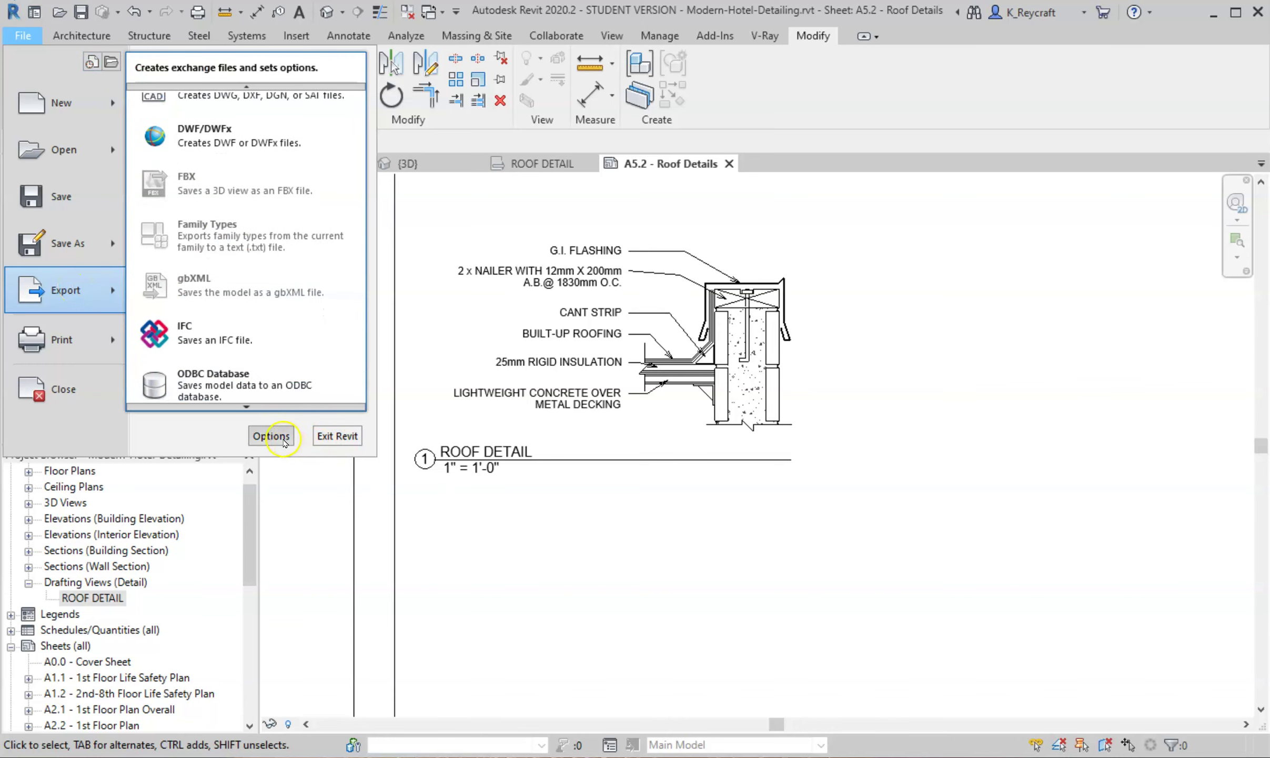
left_click(284, 443)
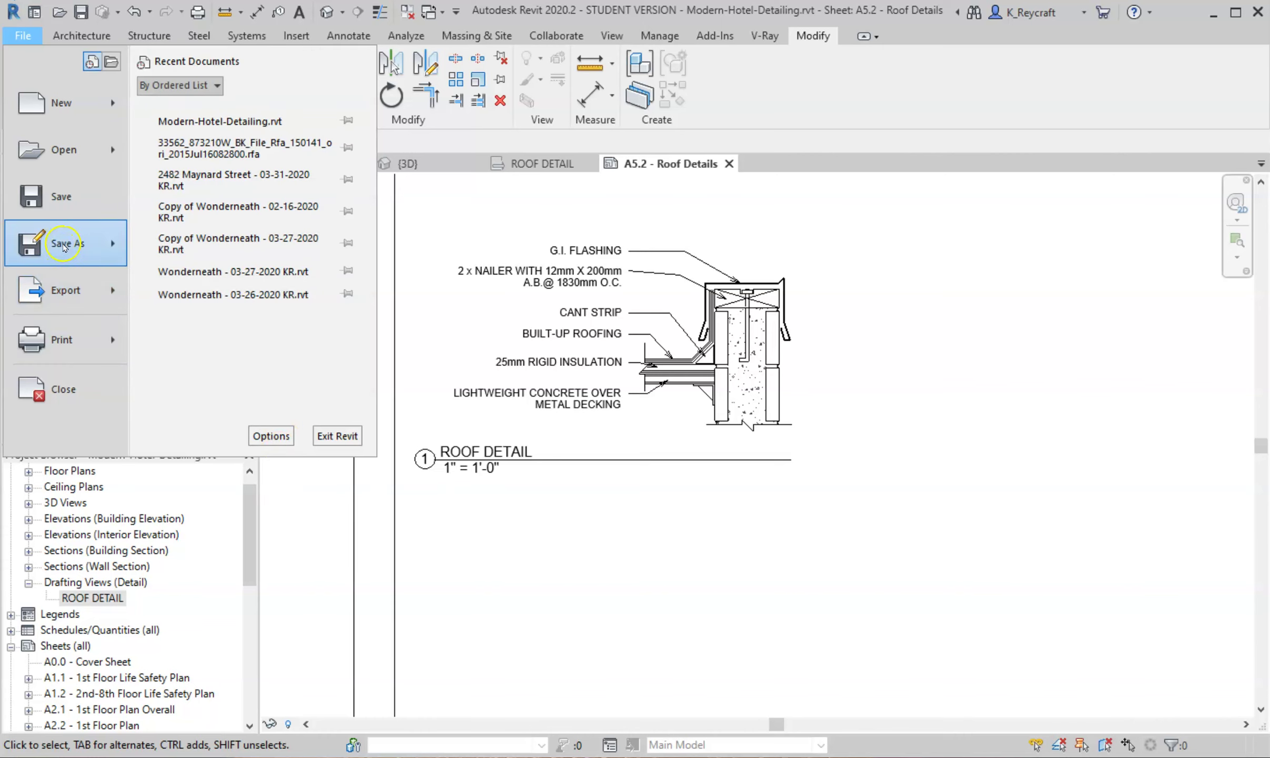
left_click(62, 242)
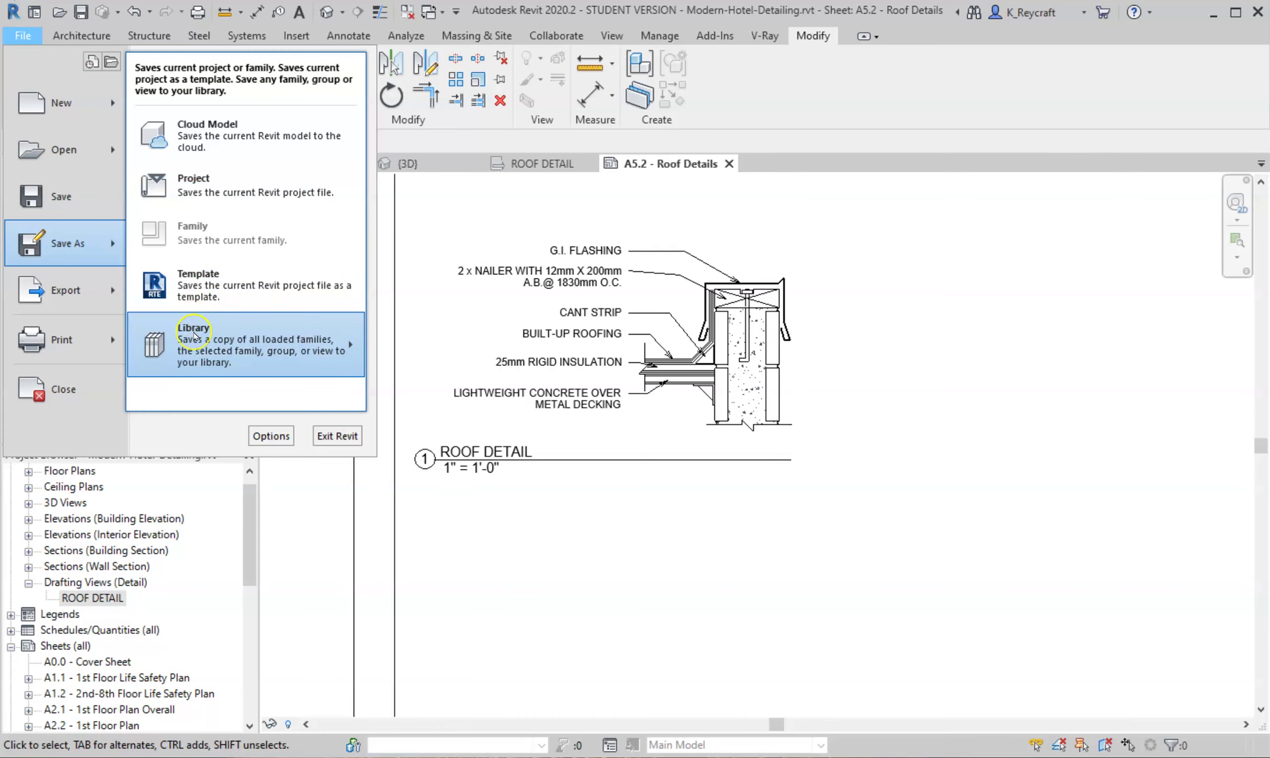
left_click(194, 336)
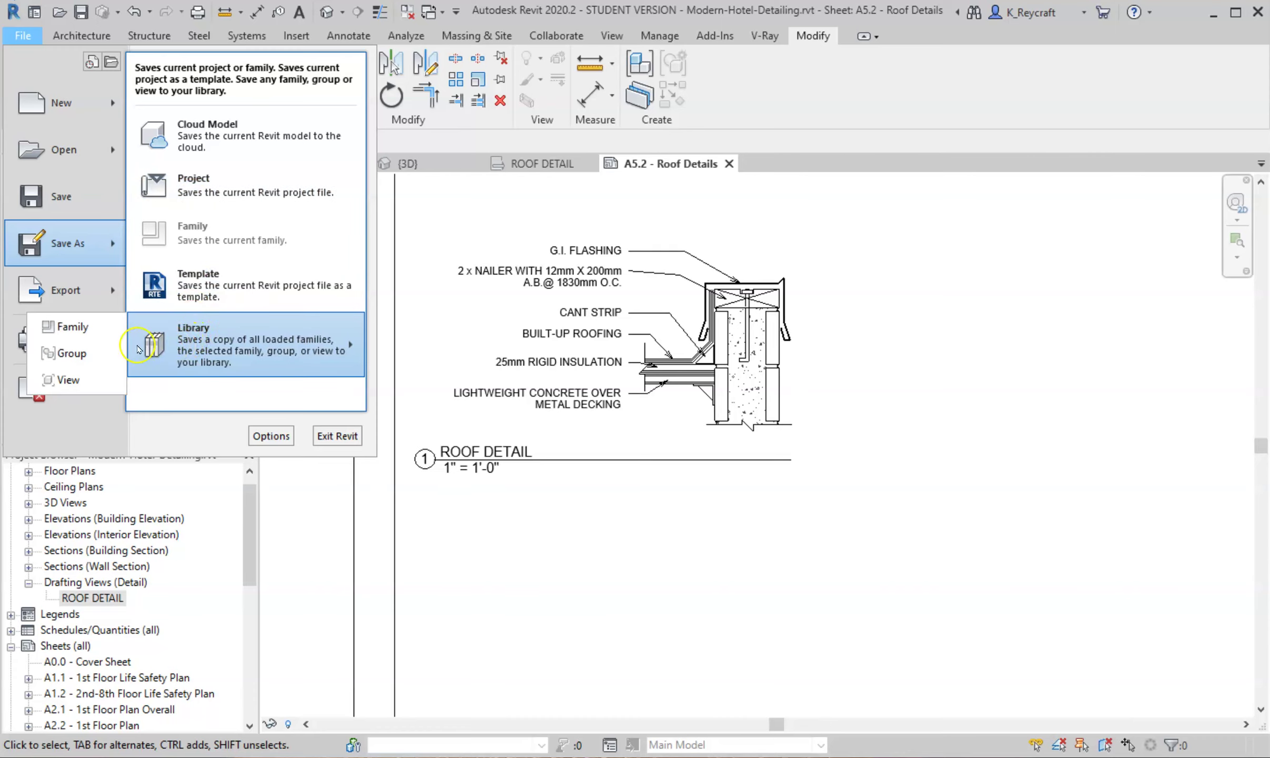
left_click(84, 333)
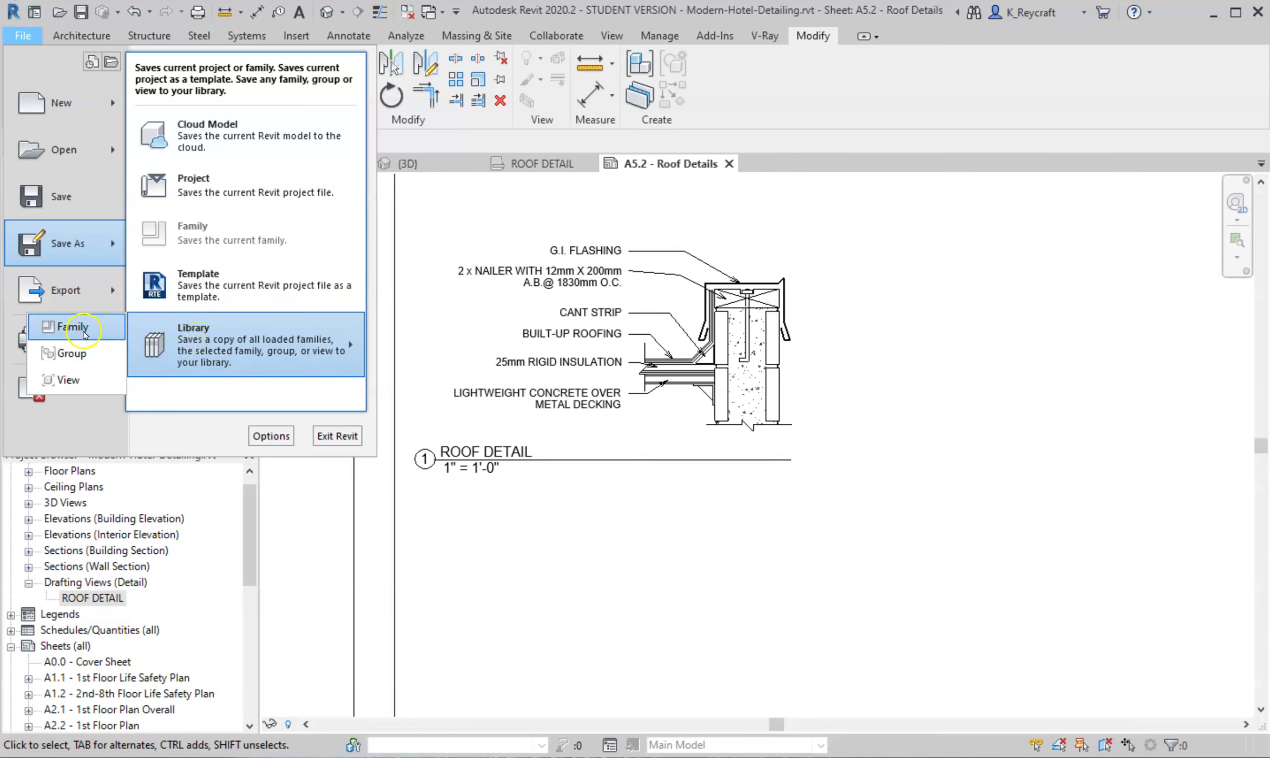
left_click(76, 380)
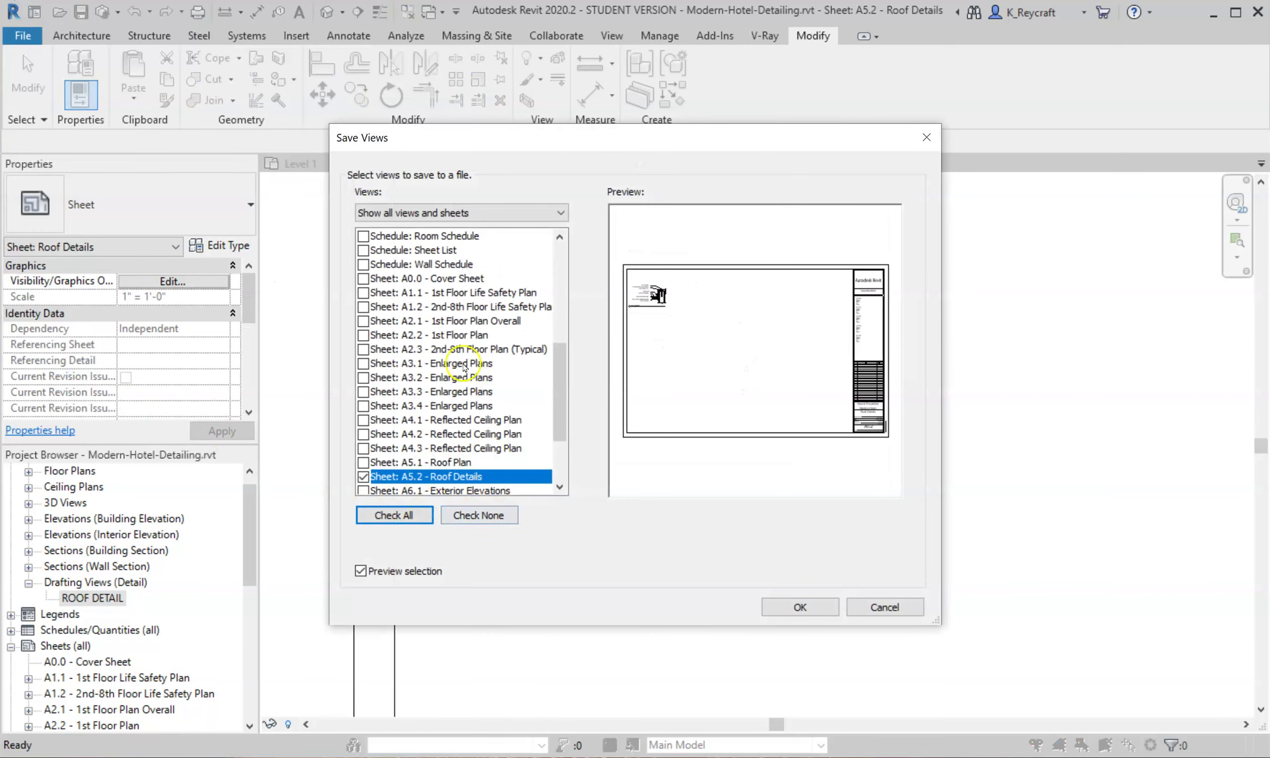
Choose the ROOF DETAIL drafting view as the view to save to a file and accept the selection.
scroll(464, 367, "up", 6)
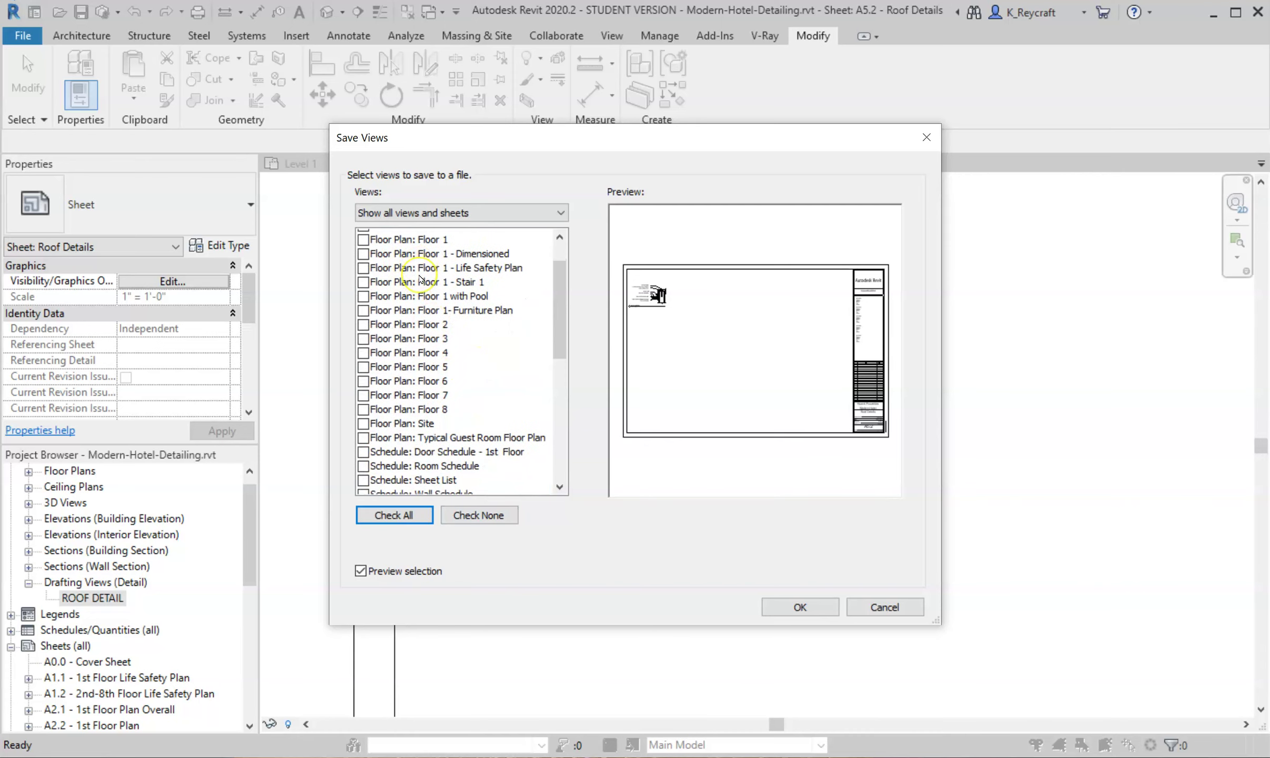
scroll(419, 279, "down", 7)
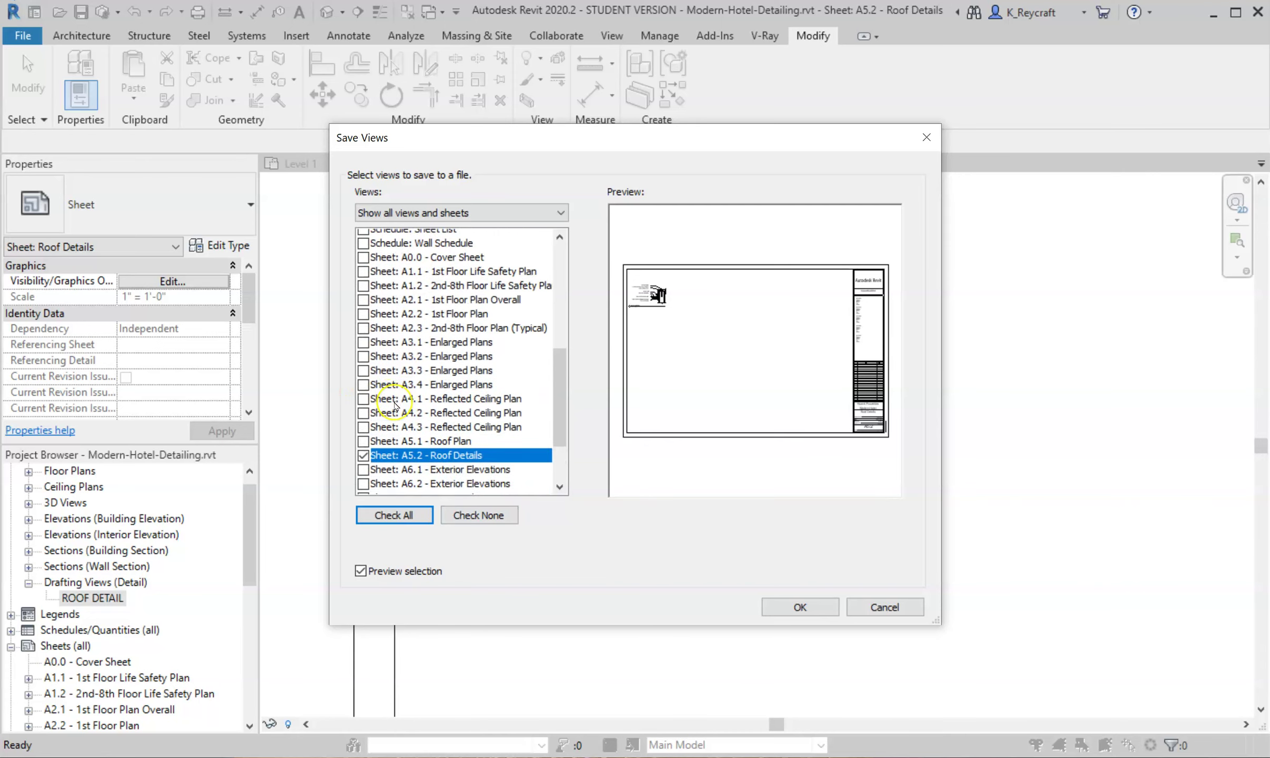
scroll(396, 405, "up", 7)
scroll(396, 405, "down", 7)
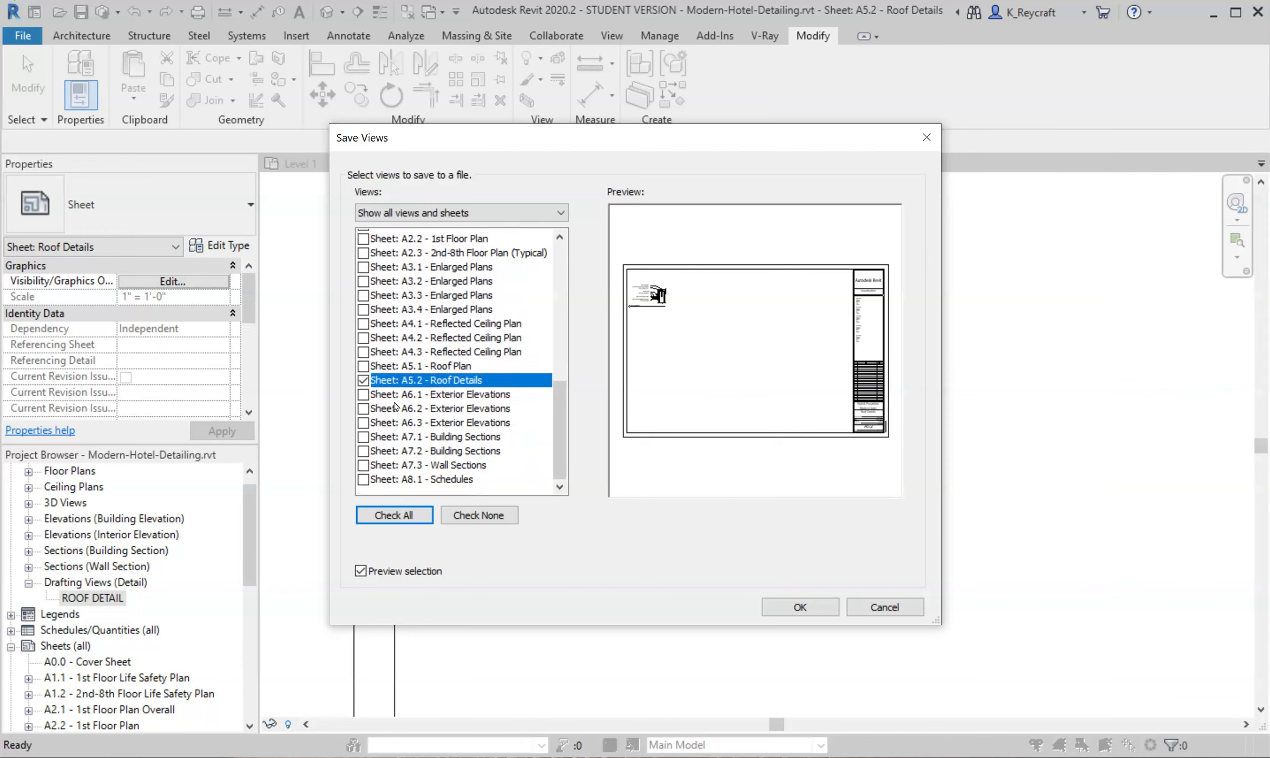
scroll(431, 344, "up", 8)
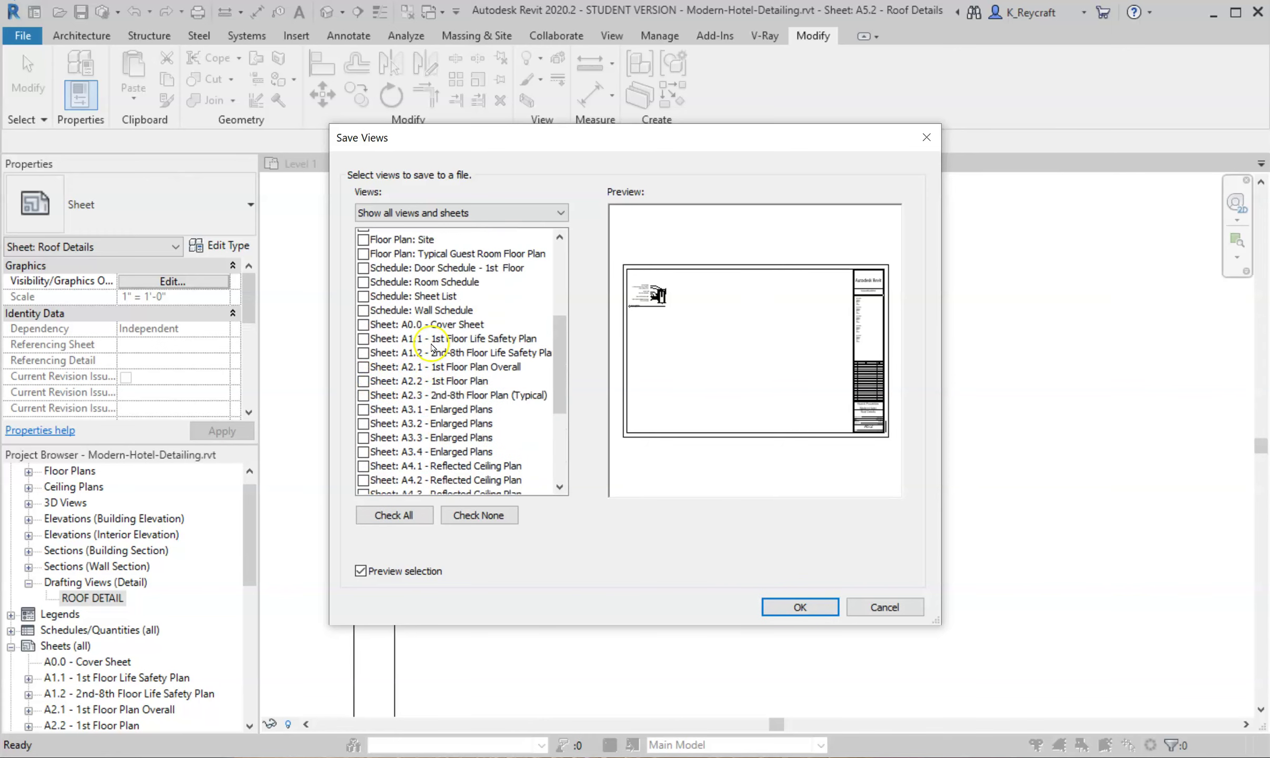
scroll(431, 344, "up", 1)
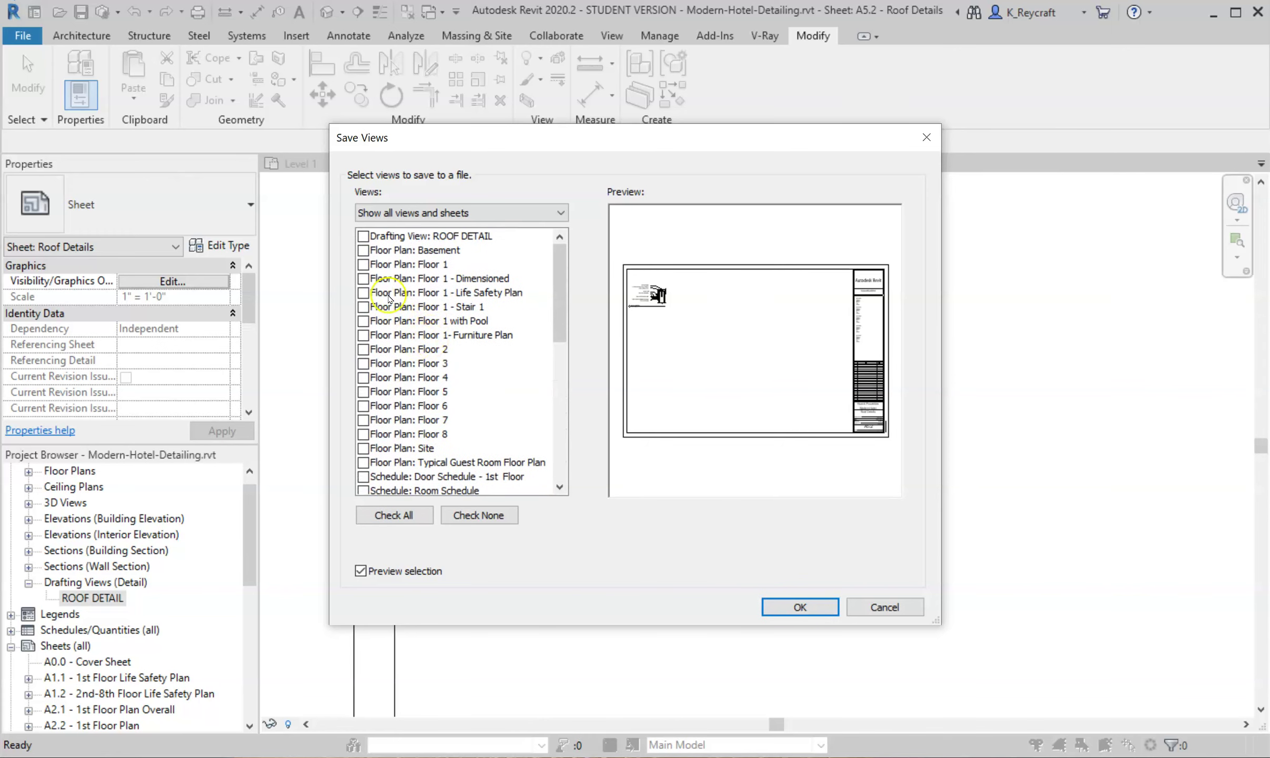
left_click(364, 236)
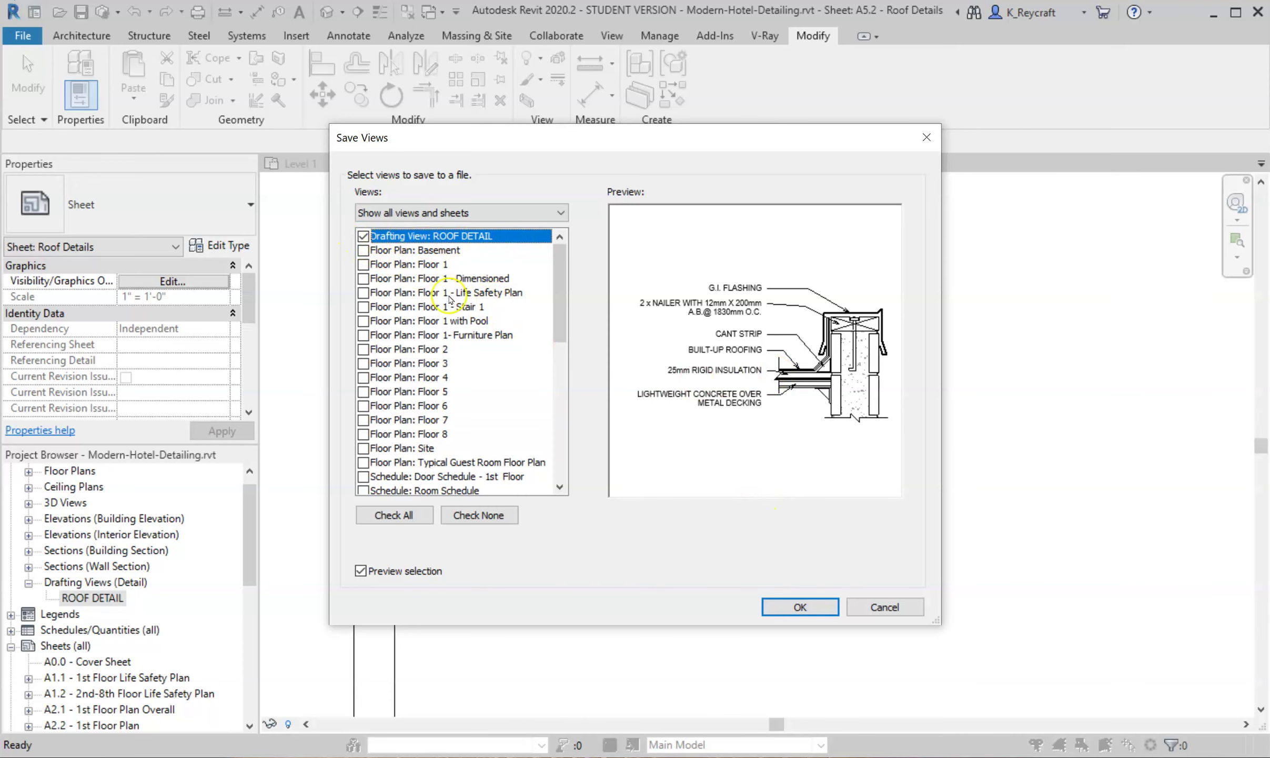
left_click(795, 607)
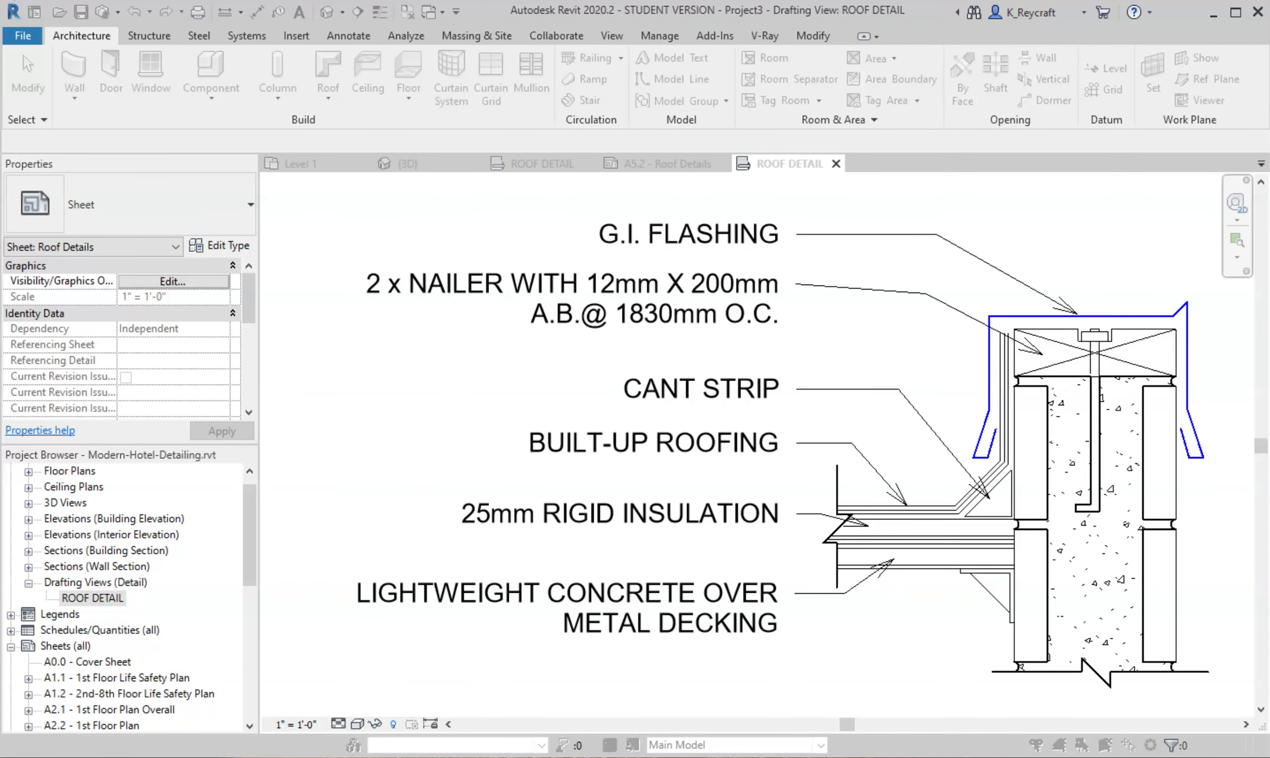
Set the save location to 01 - ROL > 1201 ROL > DETAIL LIBRARY on OneDrive - Nova Scotia Community College.
left_click_drag(1202, 346, 649, 193)
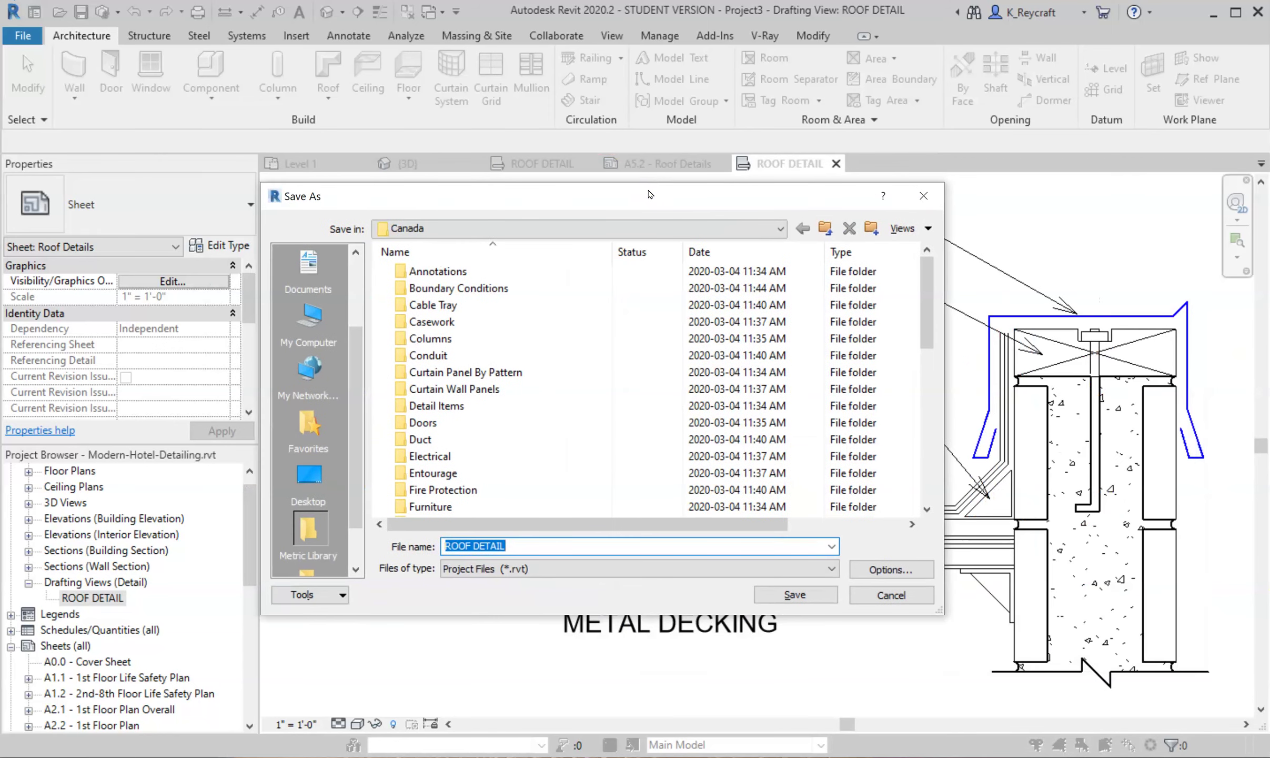
left_click(547, 231)
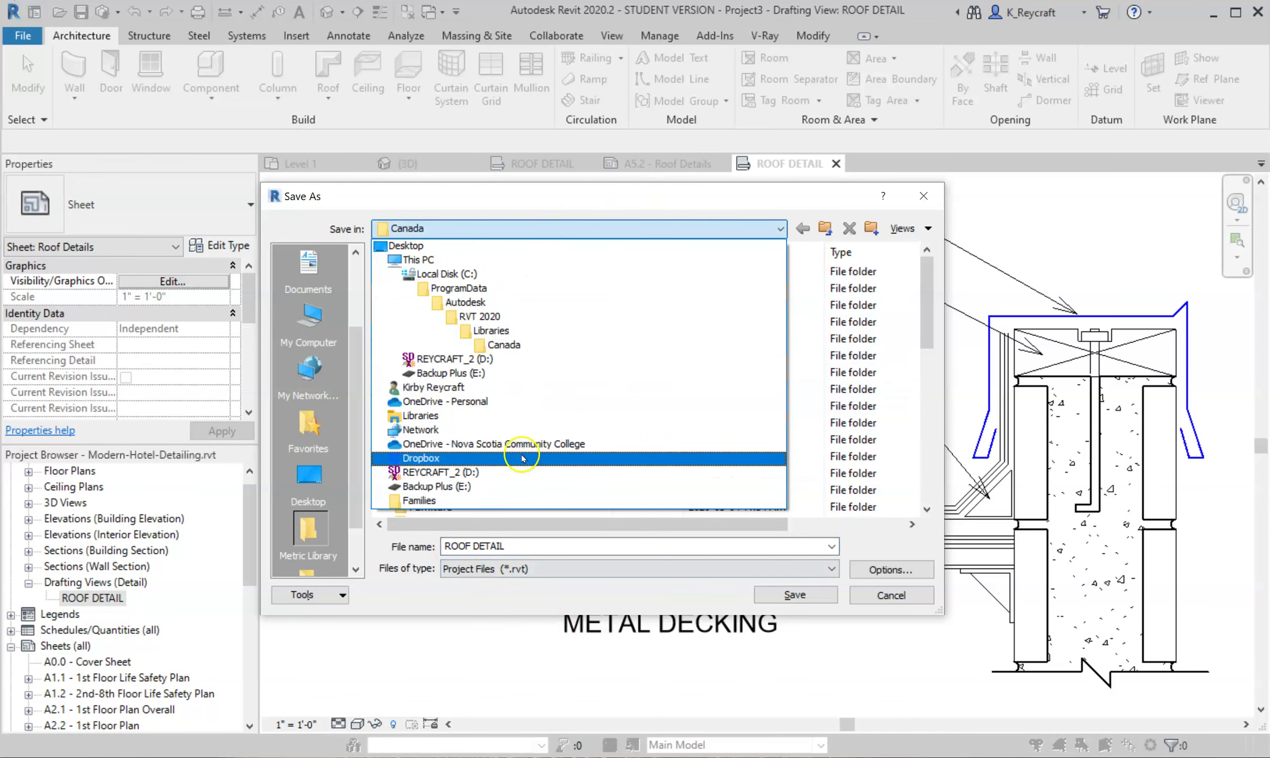
left_click(529, 445)
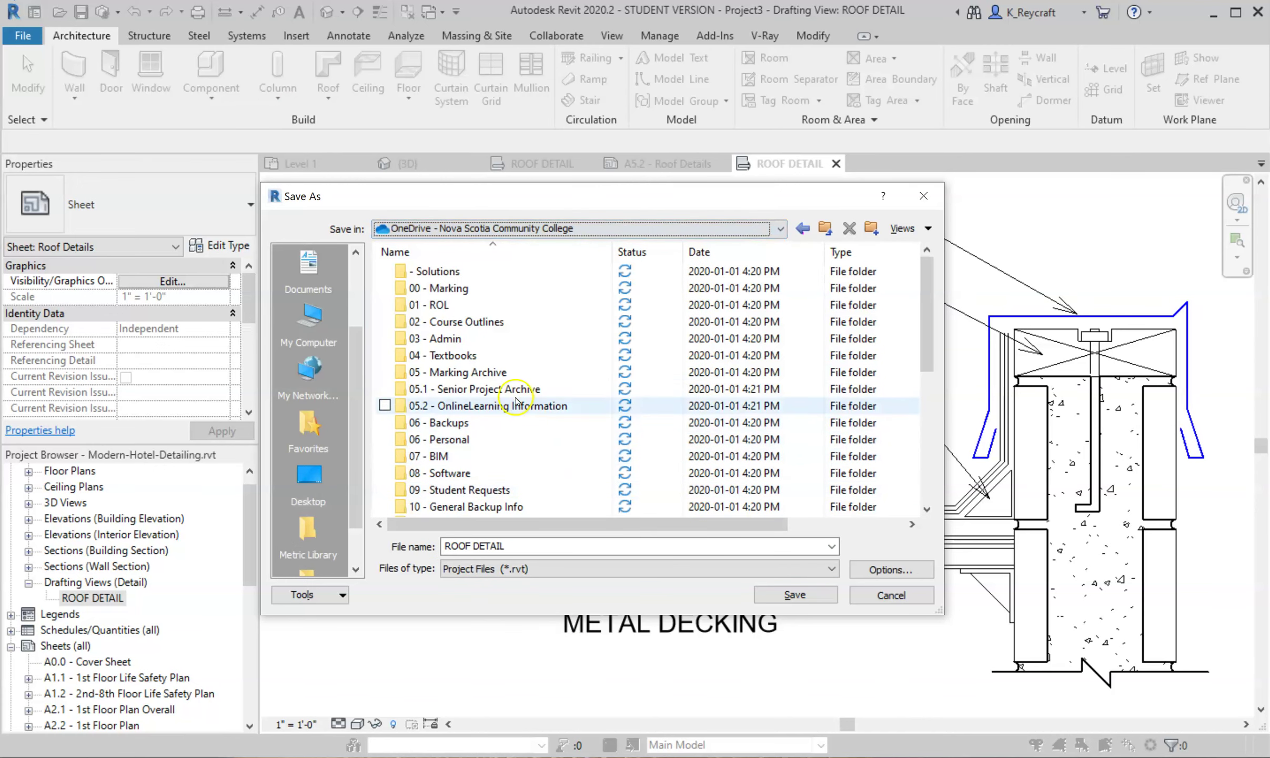
double_click(462, 300)
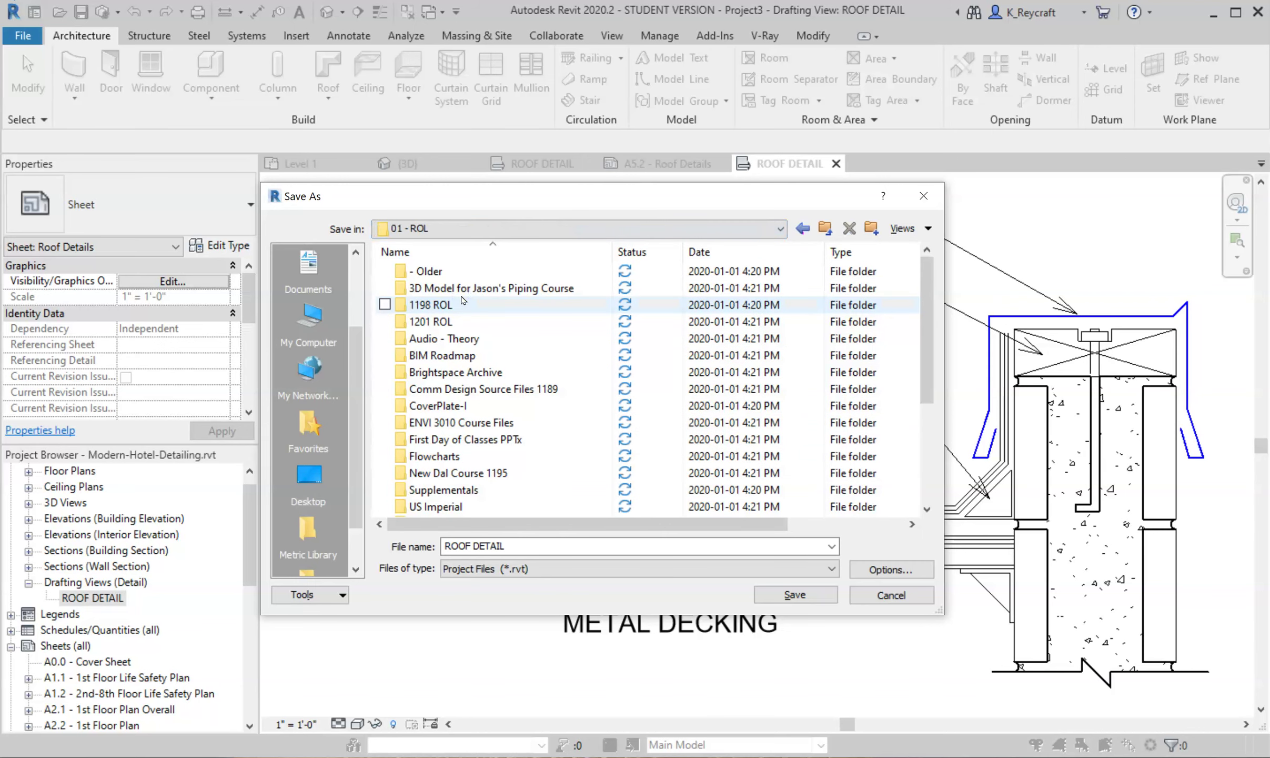
double_click(462, 328)
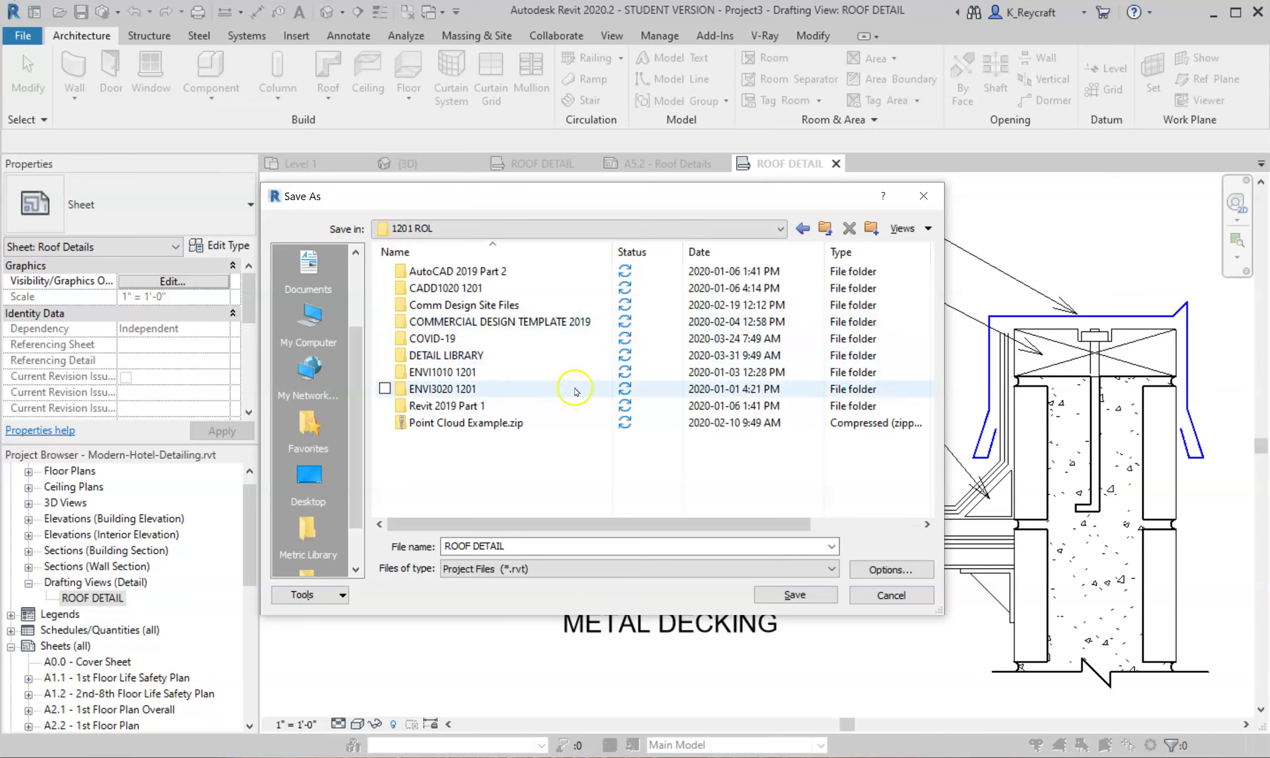
left_click(478, 359)
double_click(480, 362)
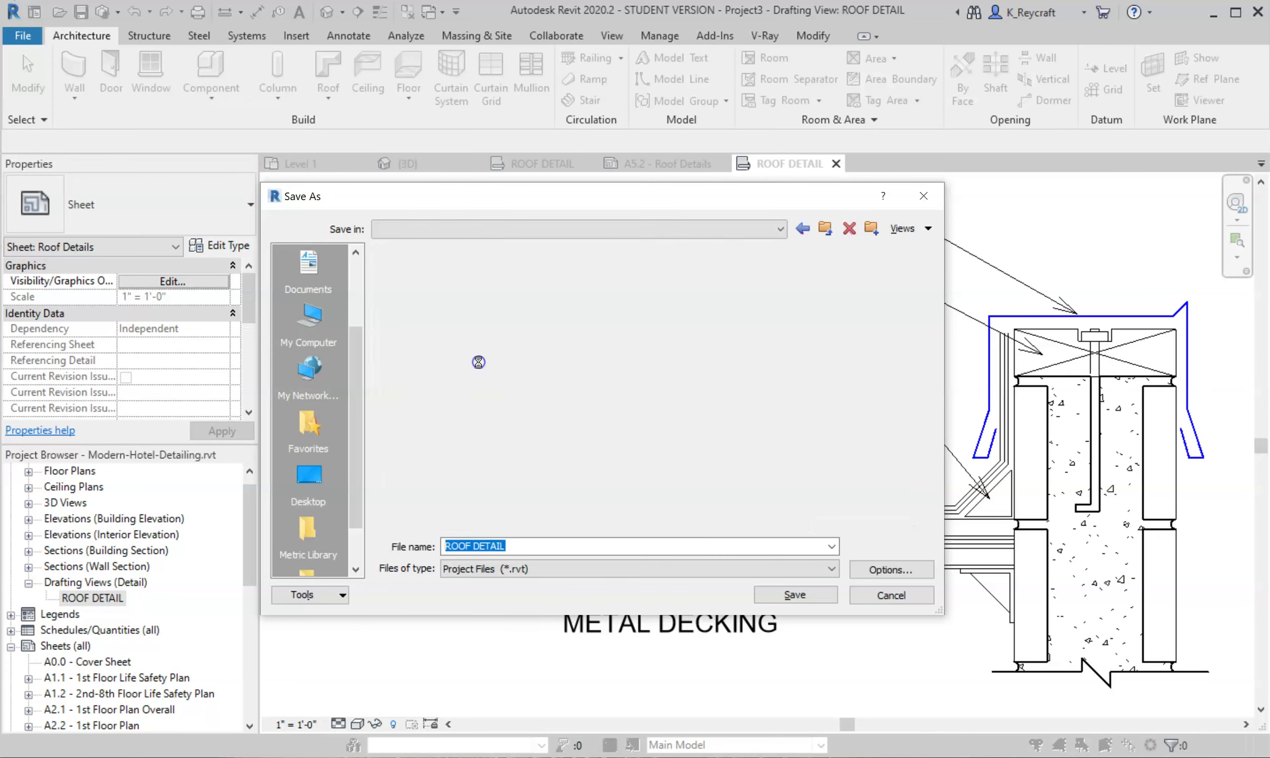
Save the detail as a project file (*.rvt) under the name ROOF DETAIL and return to the Roof Details sheet.
left_click(564, 547)
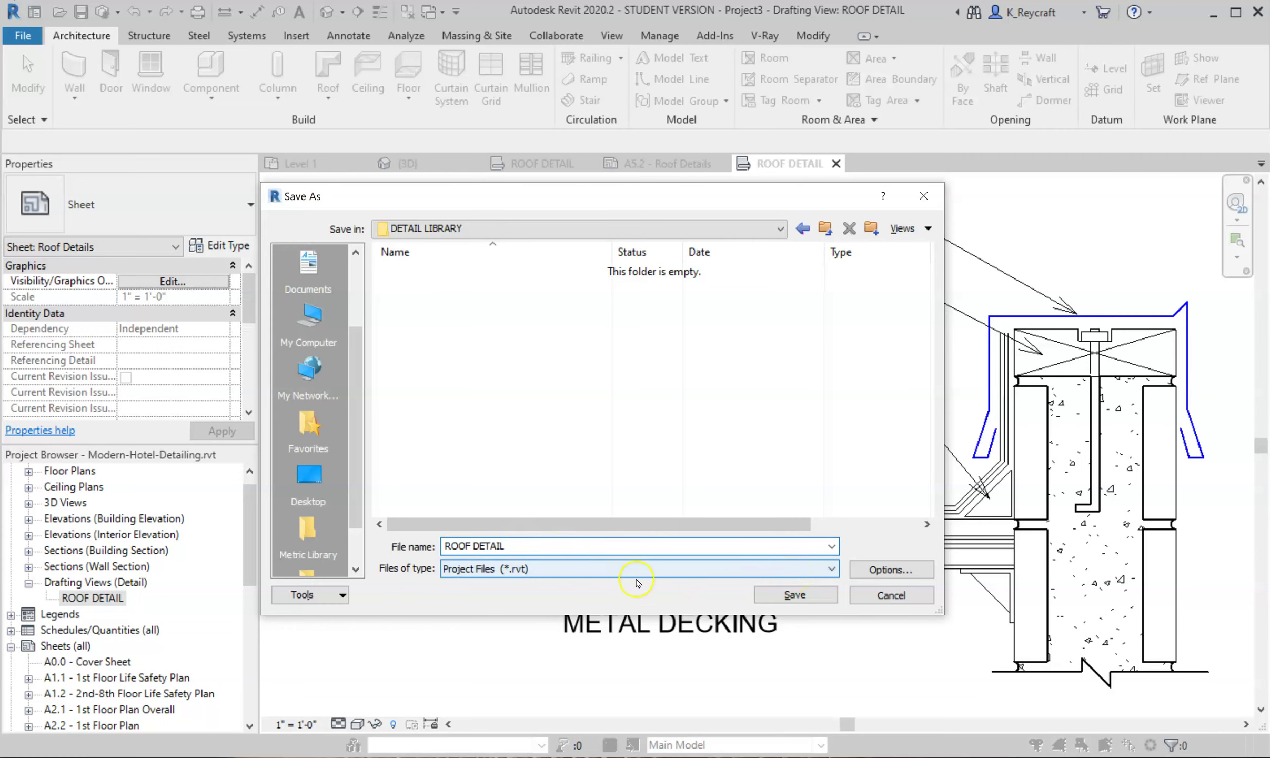
left_click(773, 599)
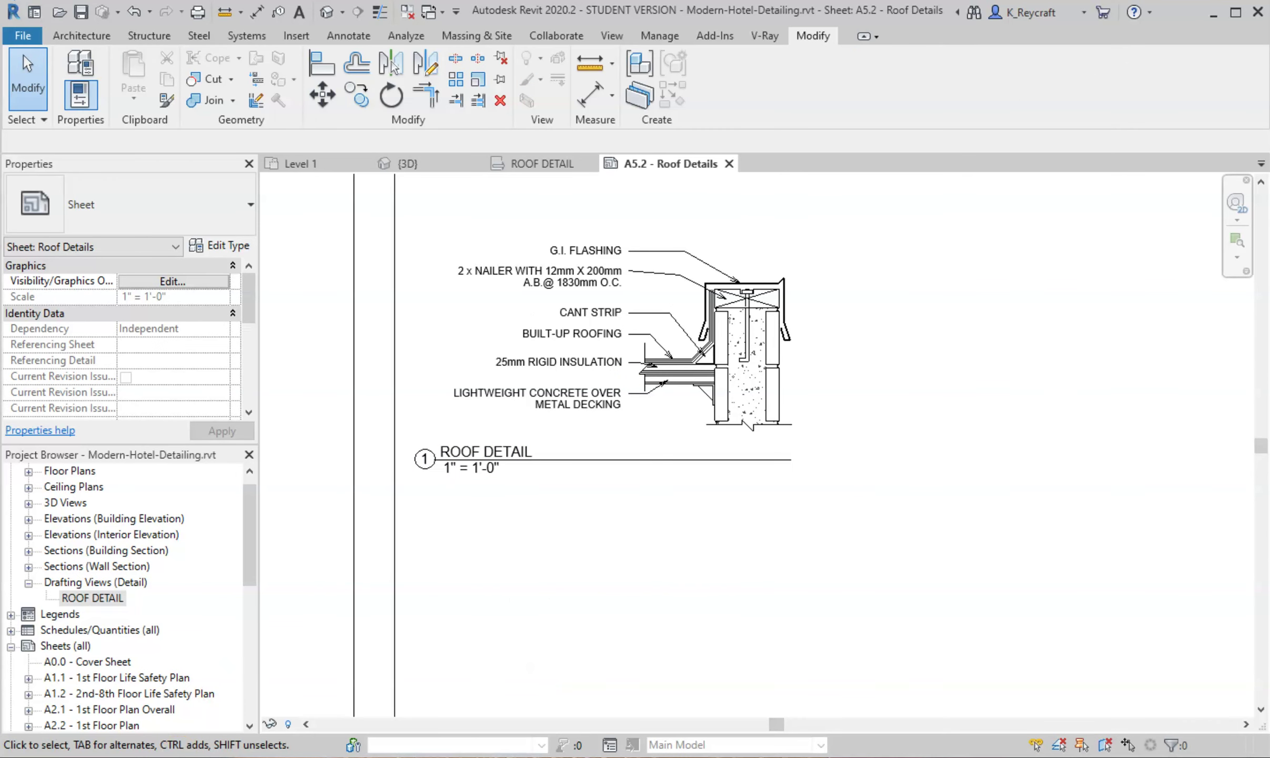
mouse_move(141, 757)
left_click(672, 571)
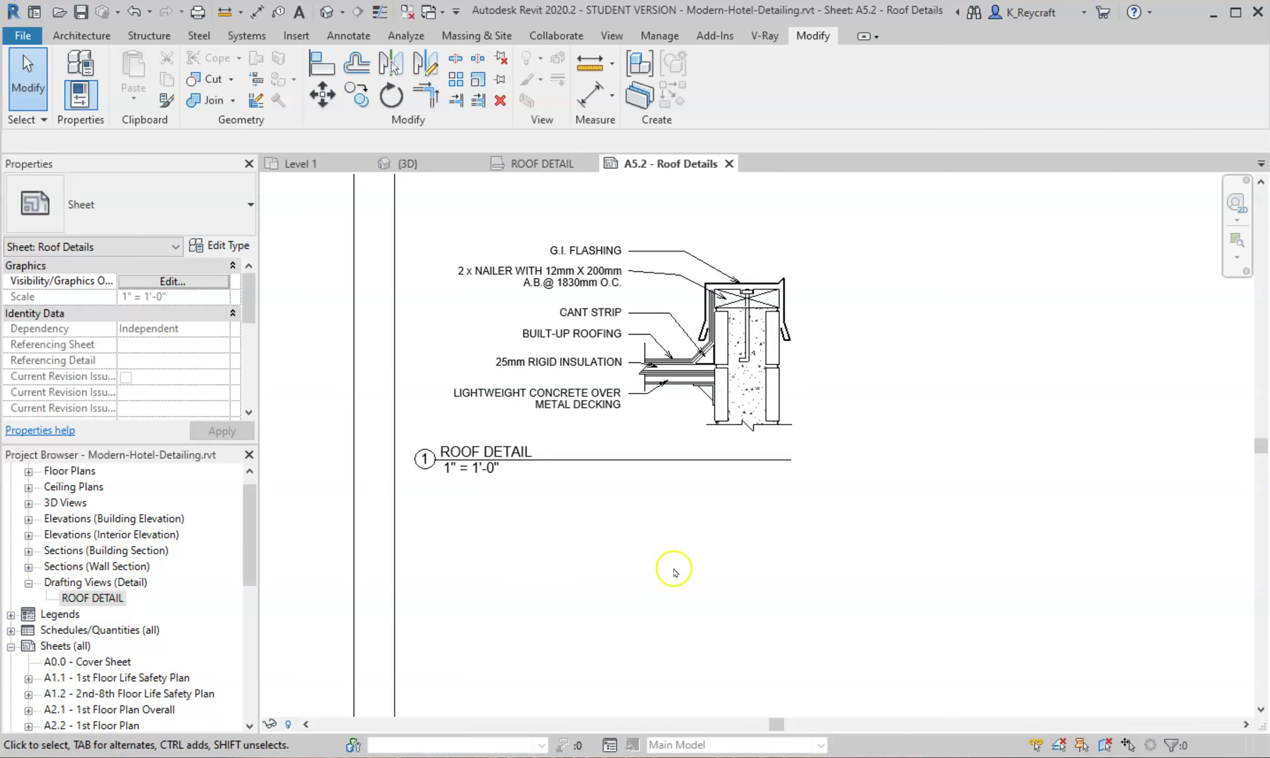